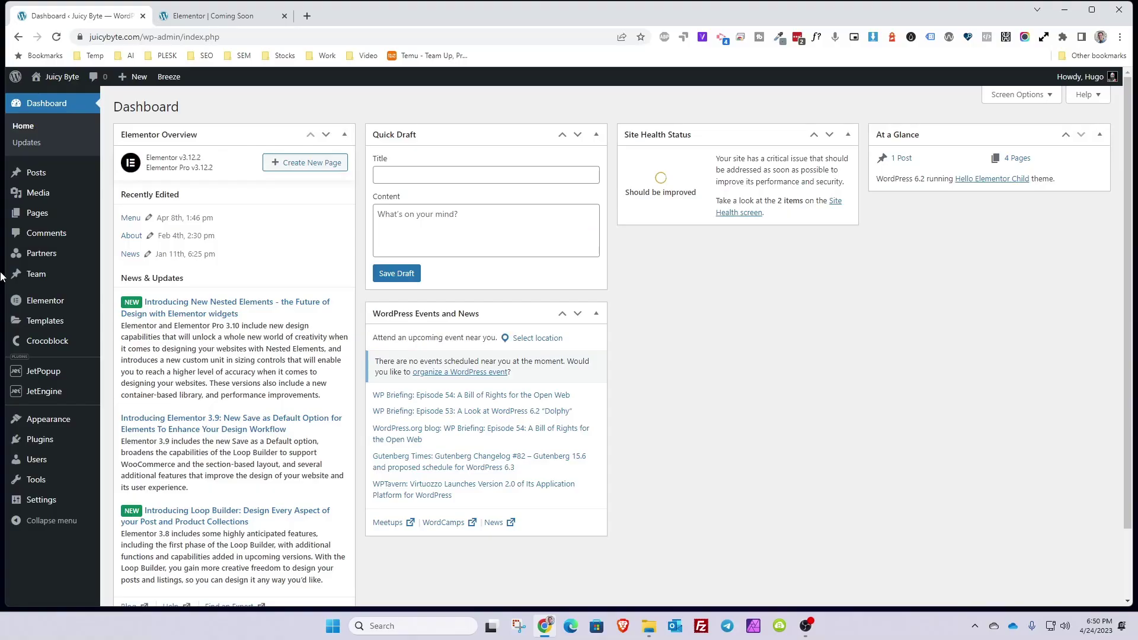
- Show the Maintenance Mode tab of Elementor Tools, where the site mode is Disabled
mouse_move(26, 301)
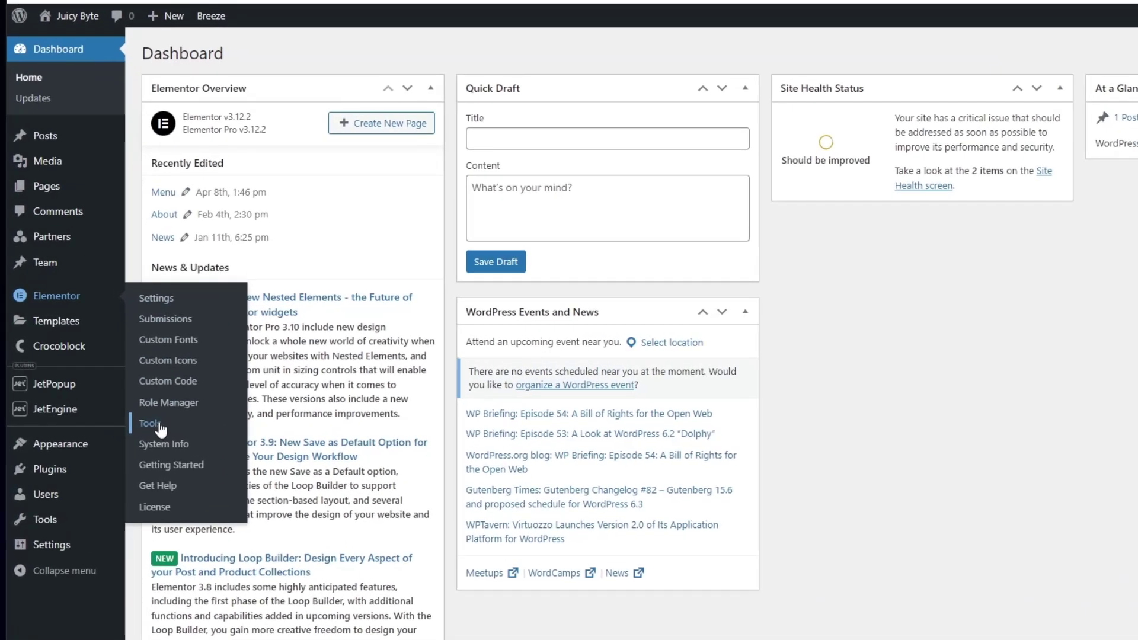
left_click(150, 423)
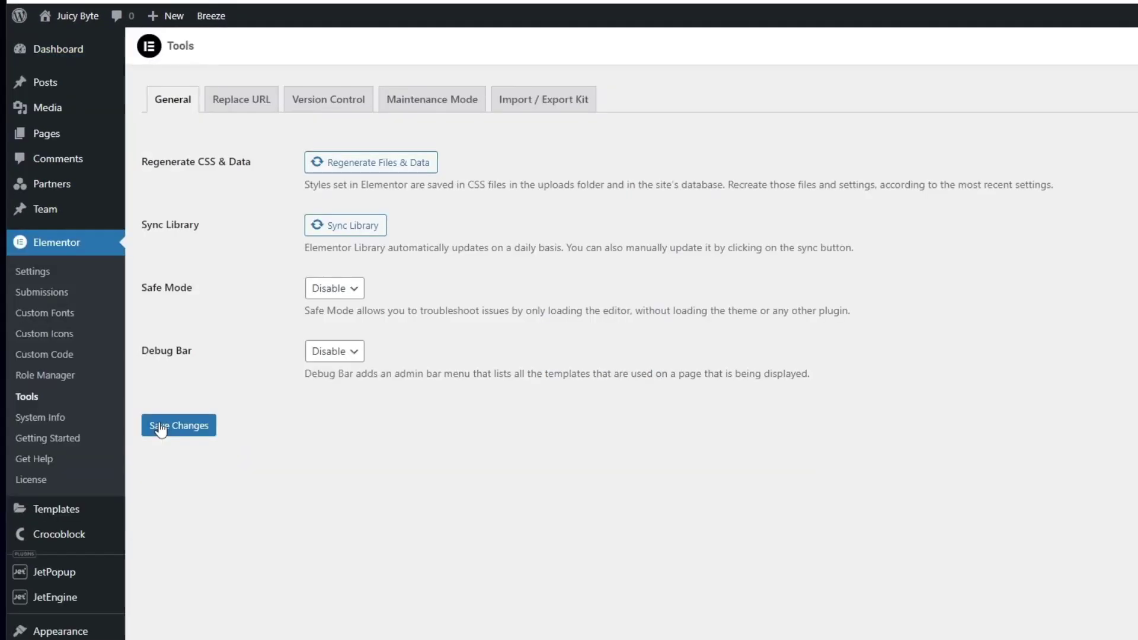
left_click(411, 106)
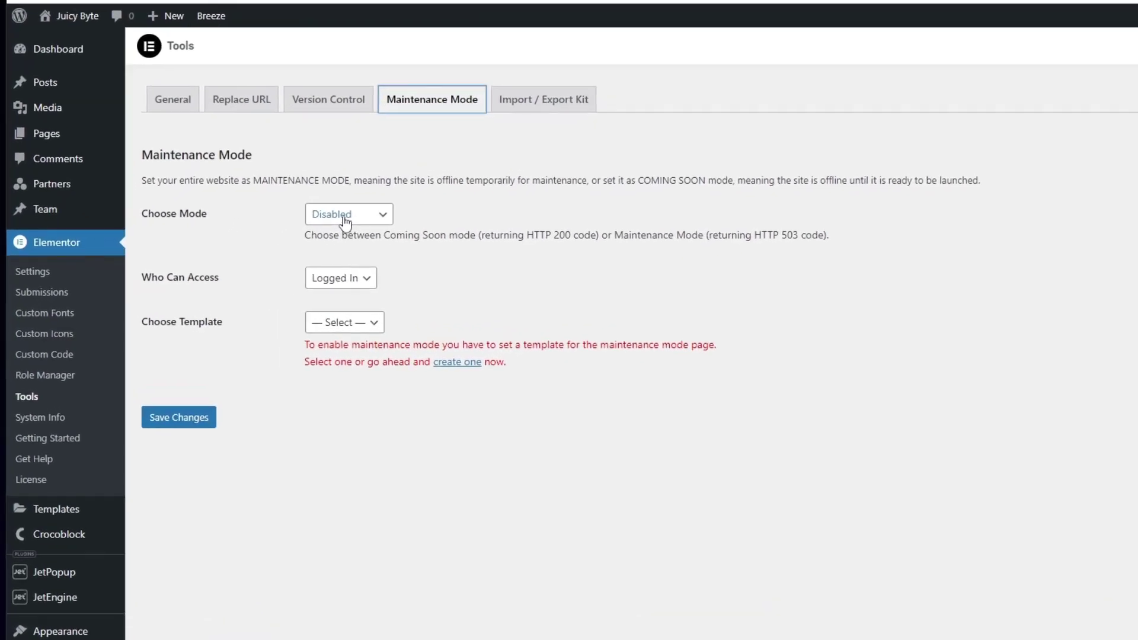
- Set the Elementor site mode to Maintenance after briefly trying Coming Soon
left_click(346, 216)
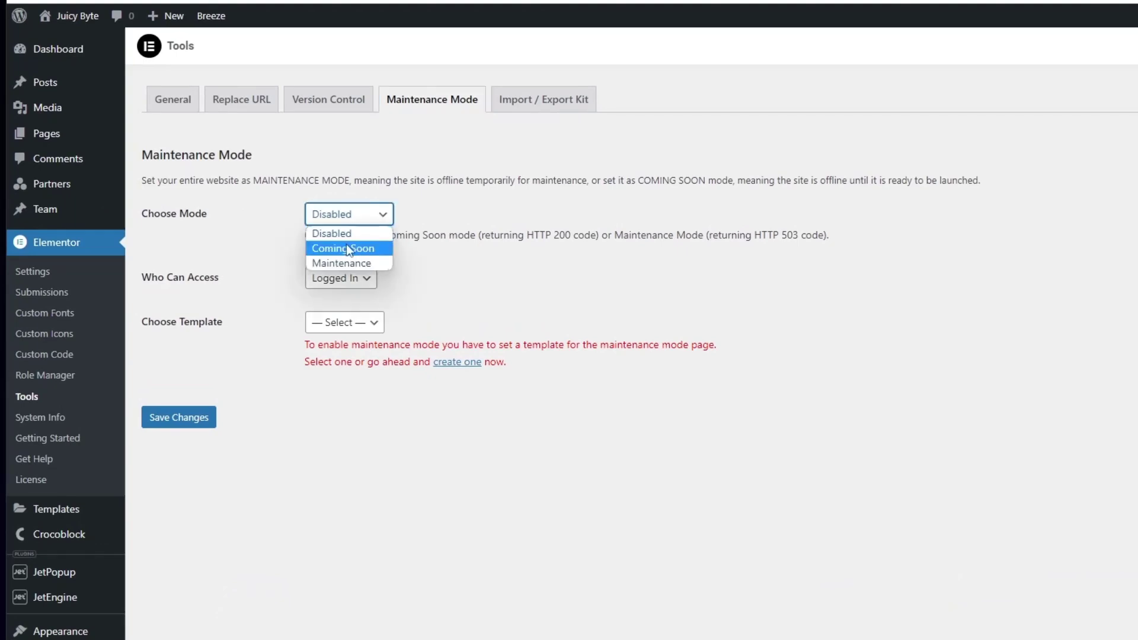
left_click(346, 245)
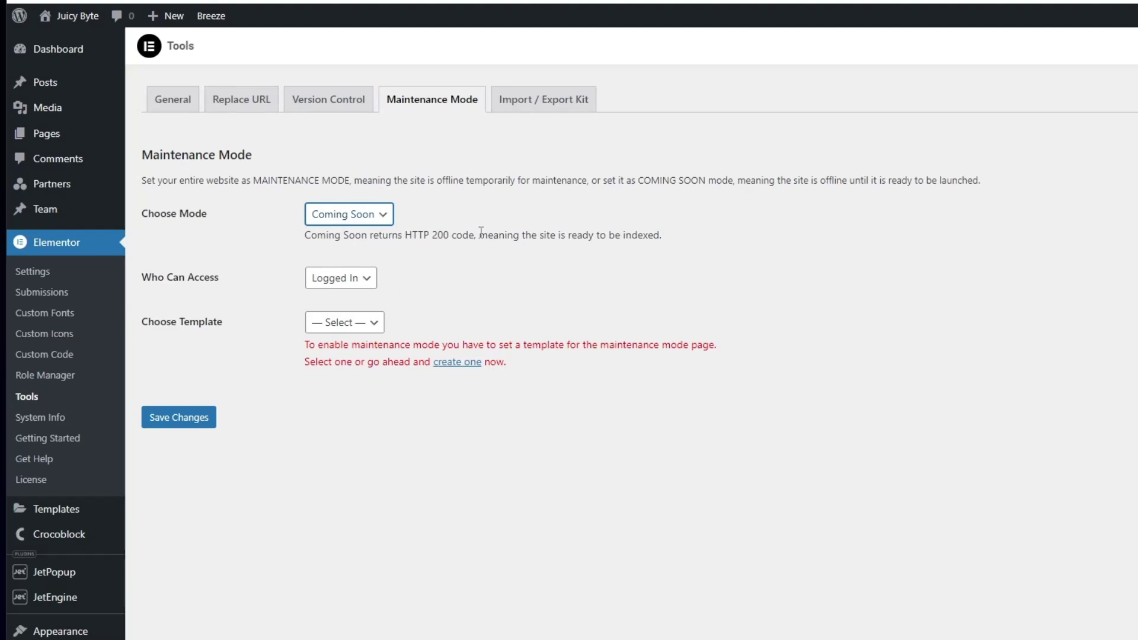
left_click(339, 218)
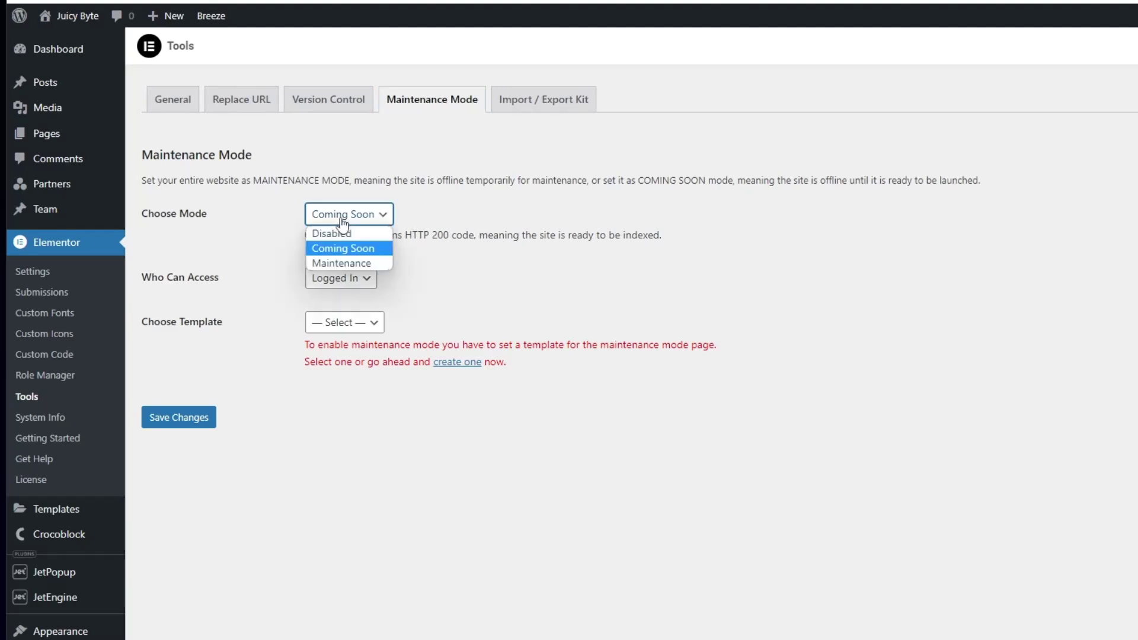
left_click(358, 262)
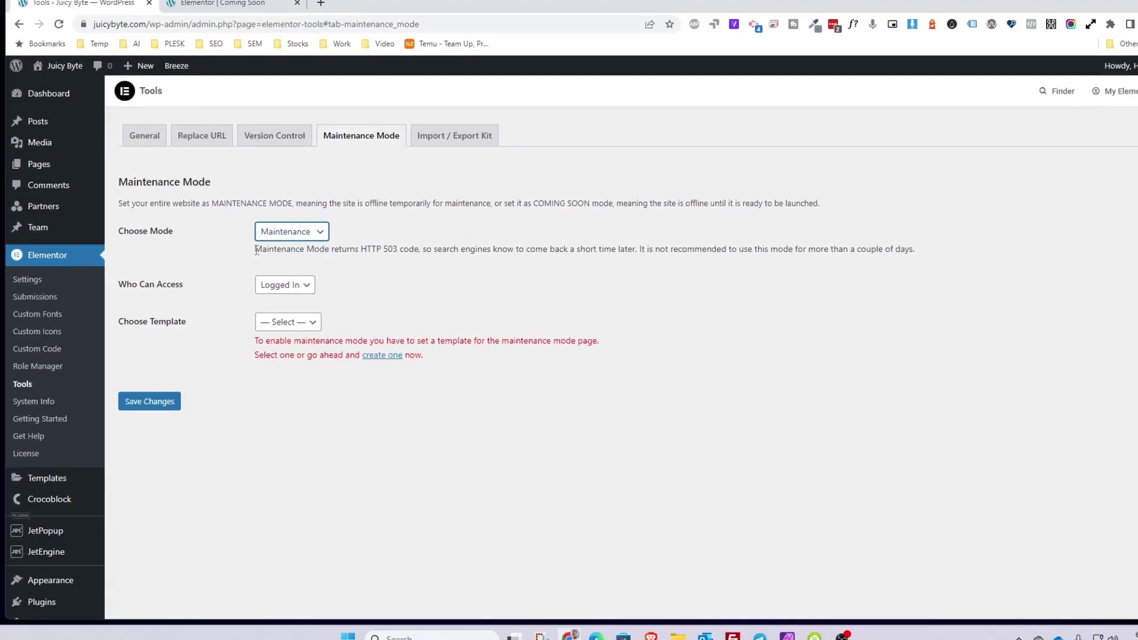
left_click(268, 237)
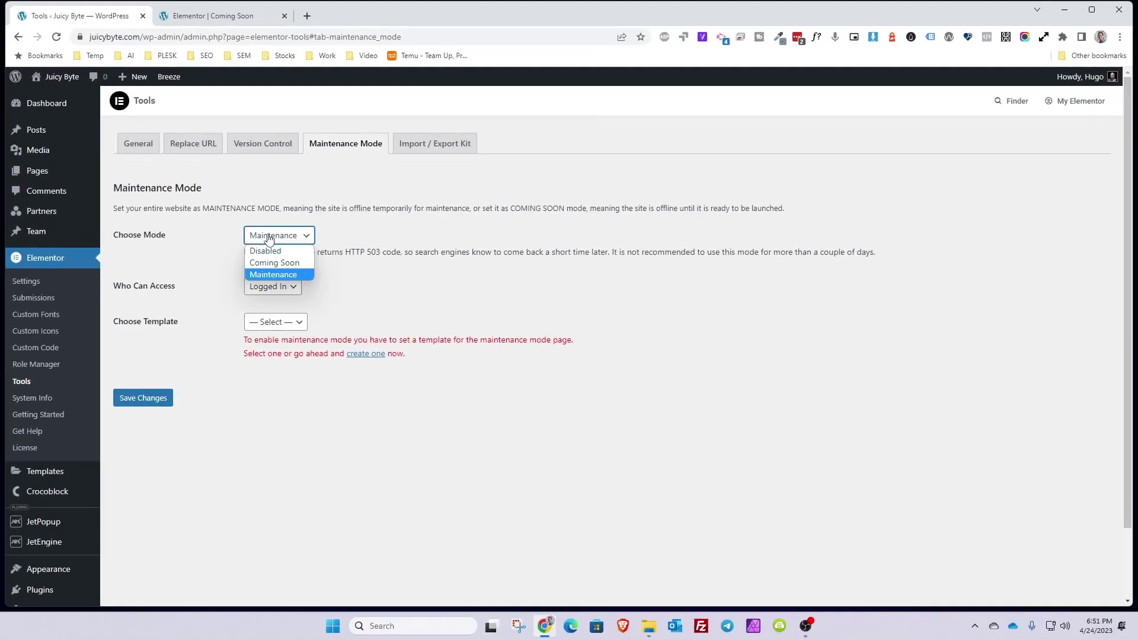
left_click(255, 274)
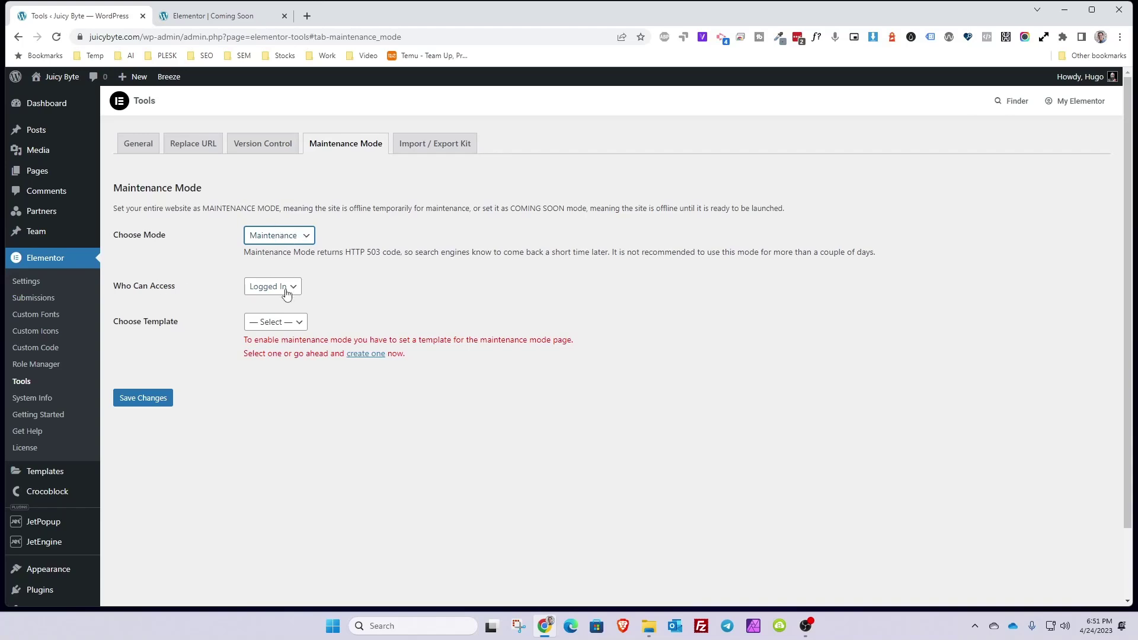
left_click(266, 290)
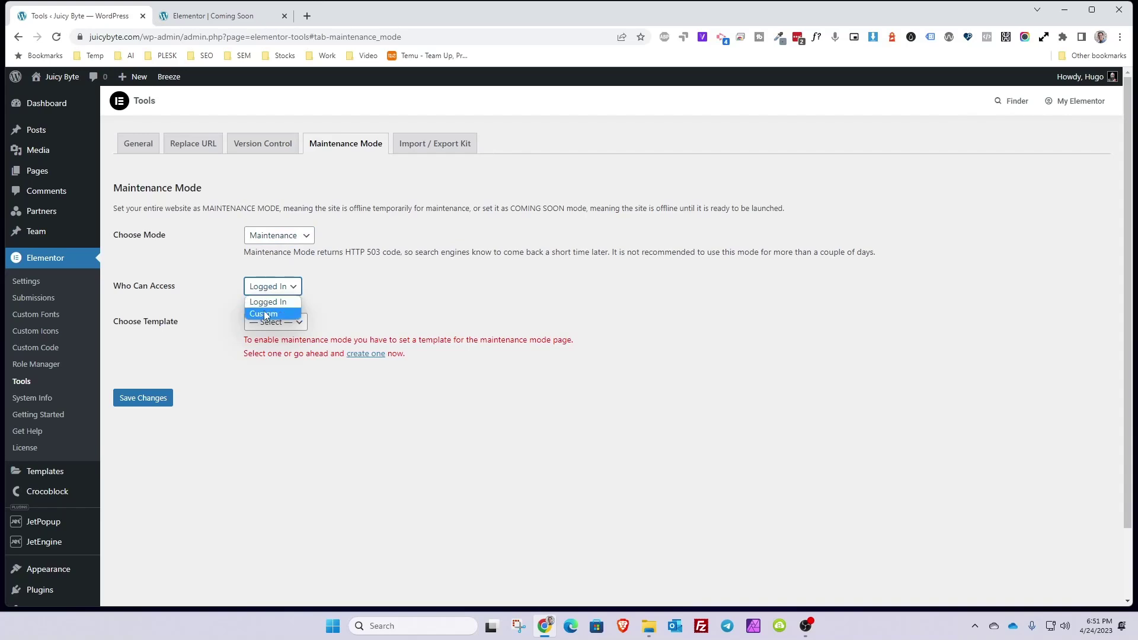
left_click(265, 315)
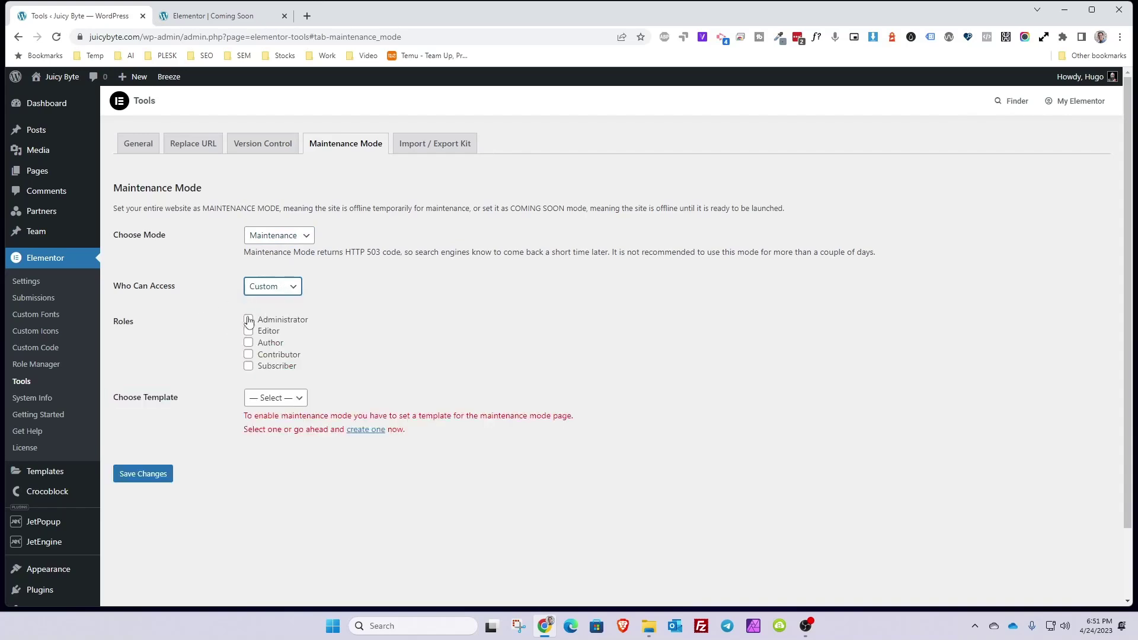
left_click(248, 320)
left_click(249, 332)
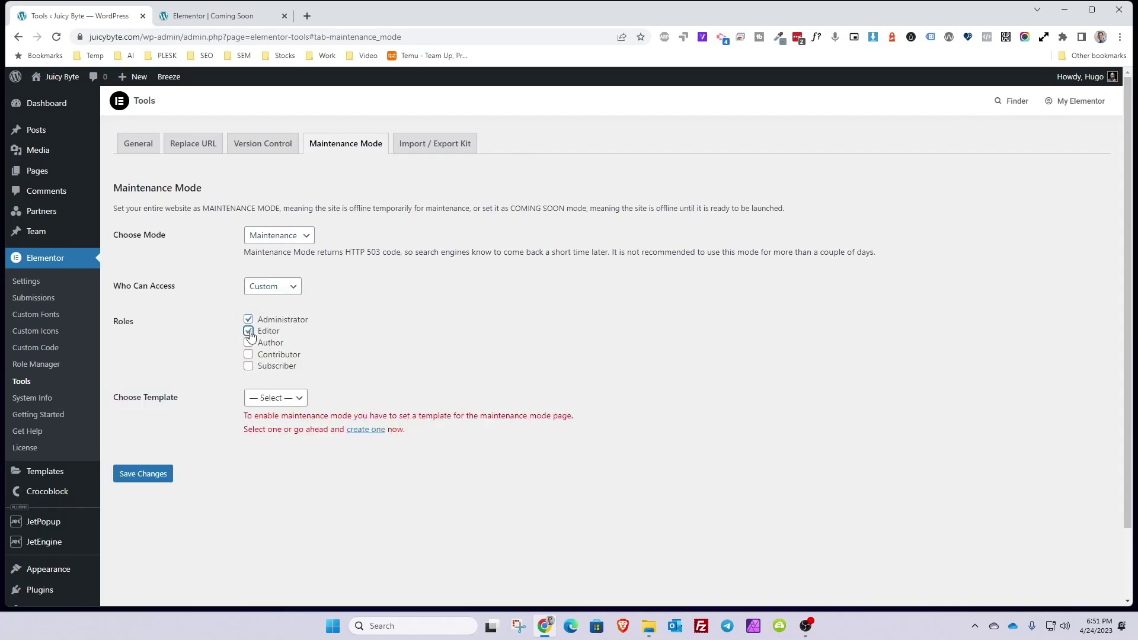
left_click(249, 331)
left_click(249, 321)
left_click(267, 289)
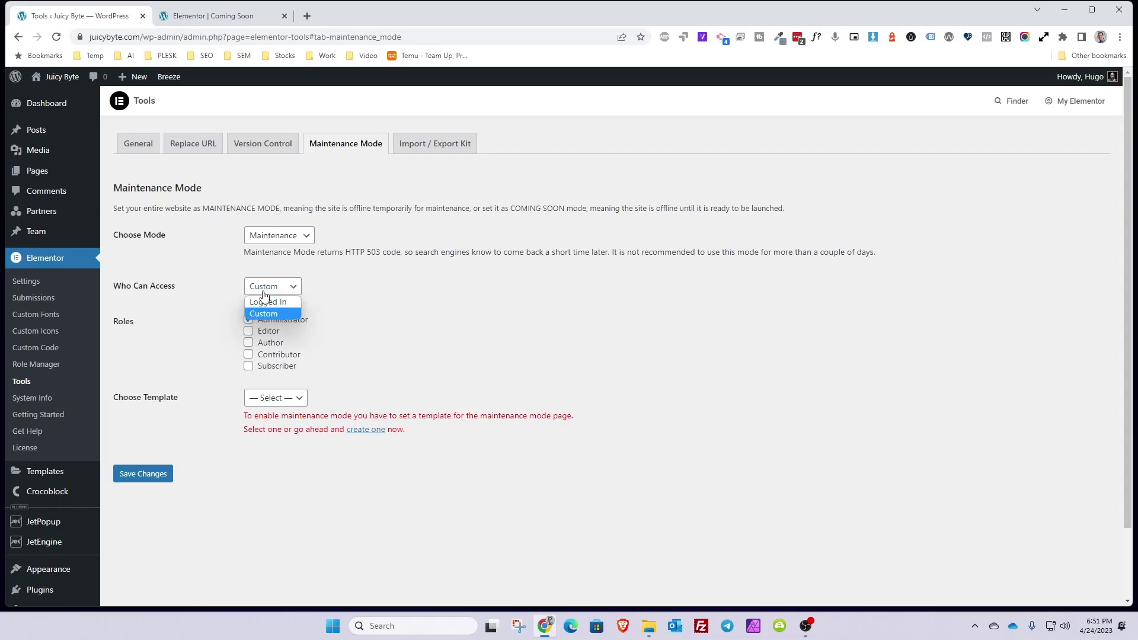
left_click(270, 303)
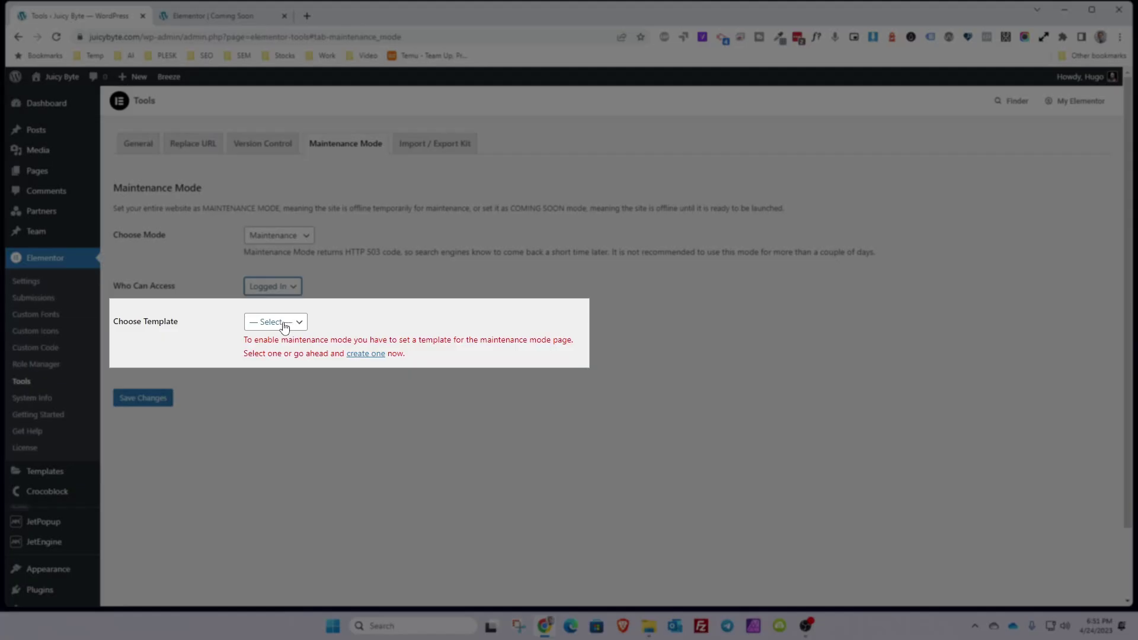
left_click(282, 323)
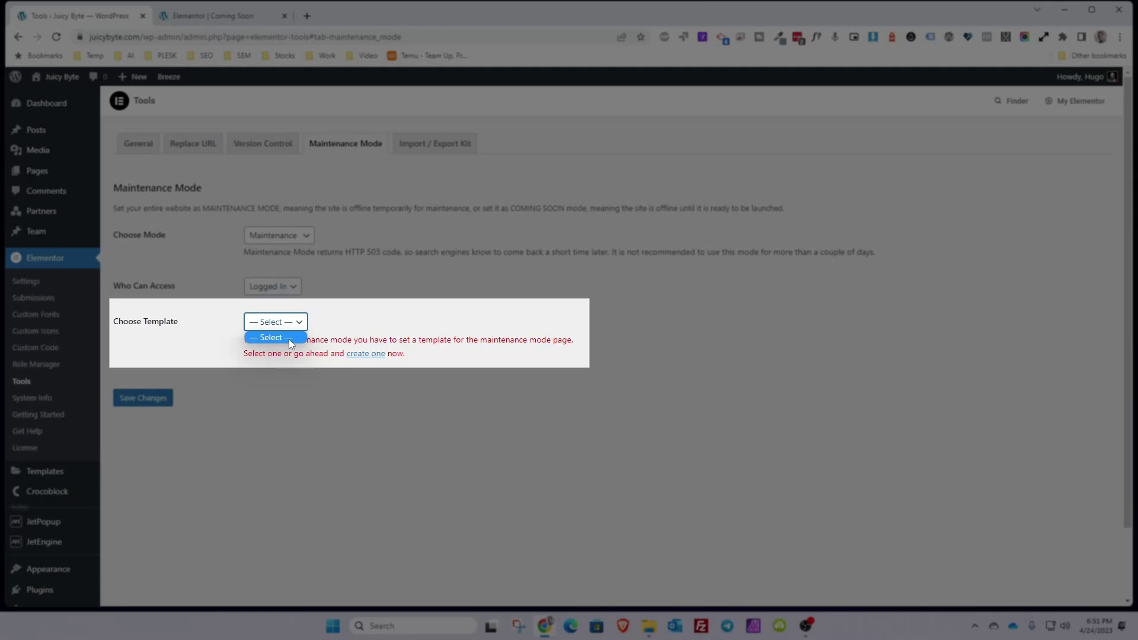
left_click(267, 237)
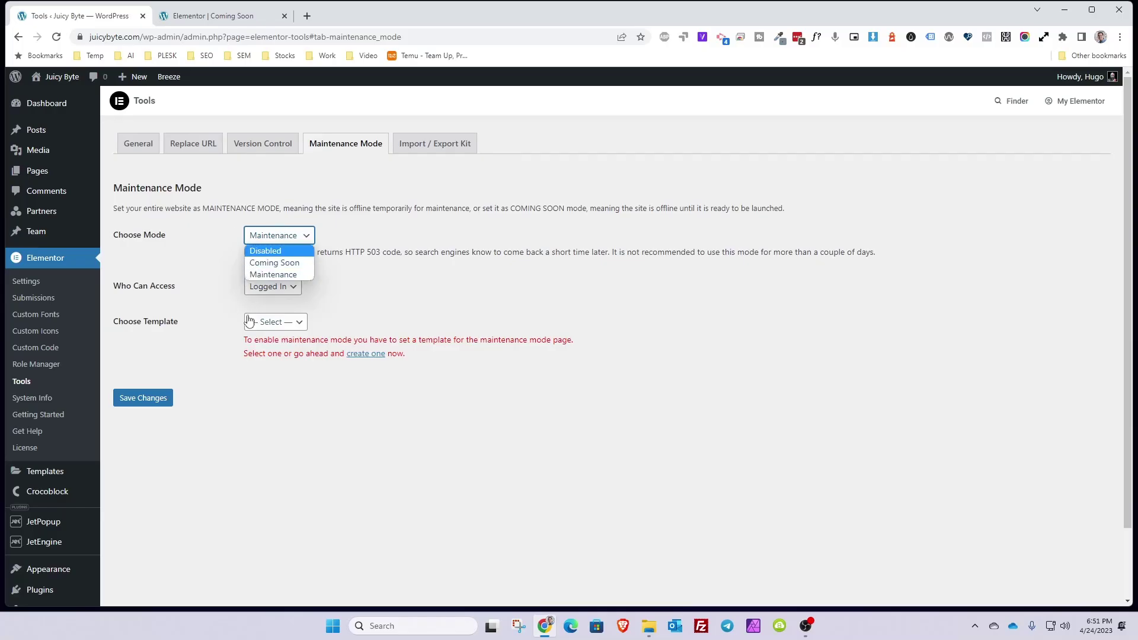
left_click(250, 322)
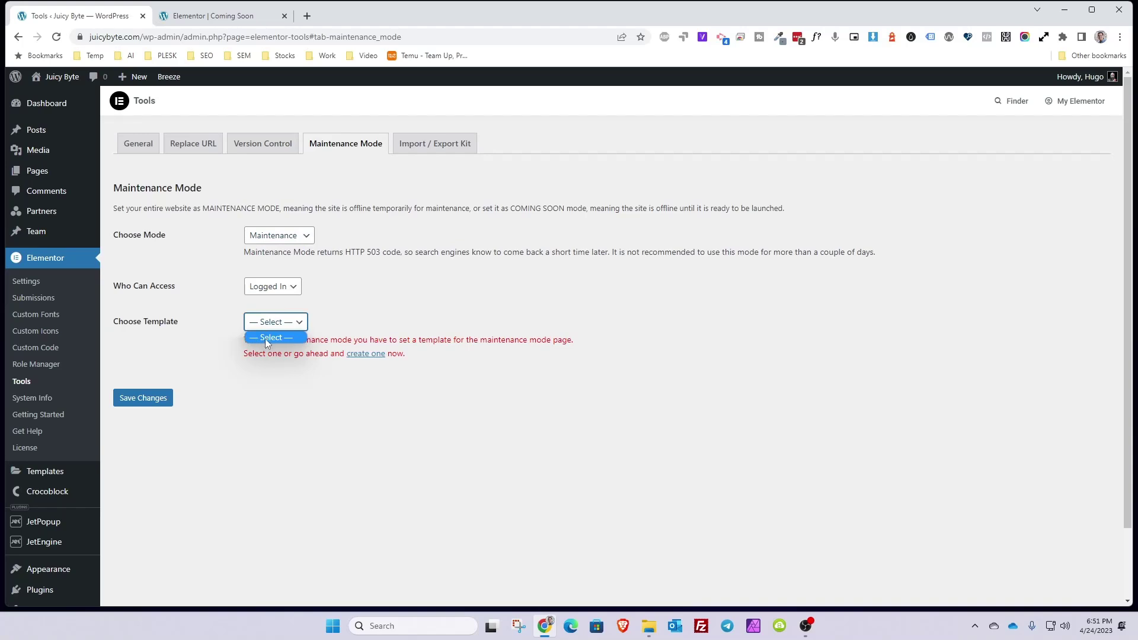
left_click(153, 247)
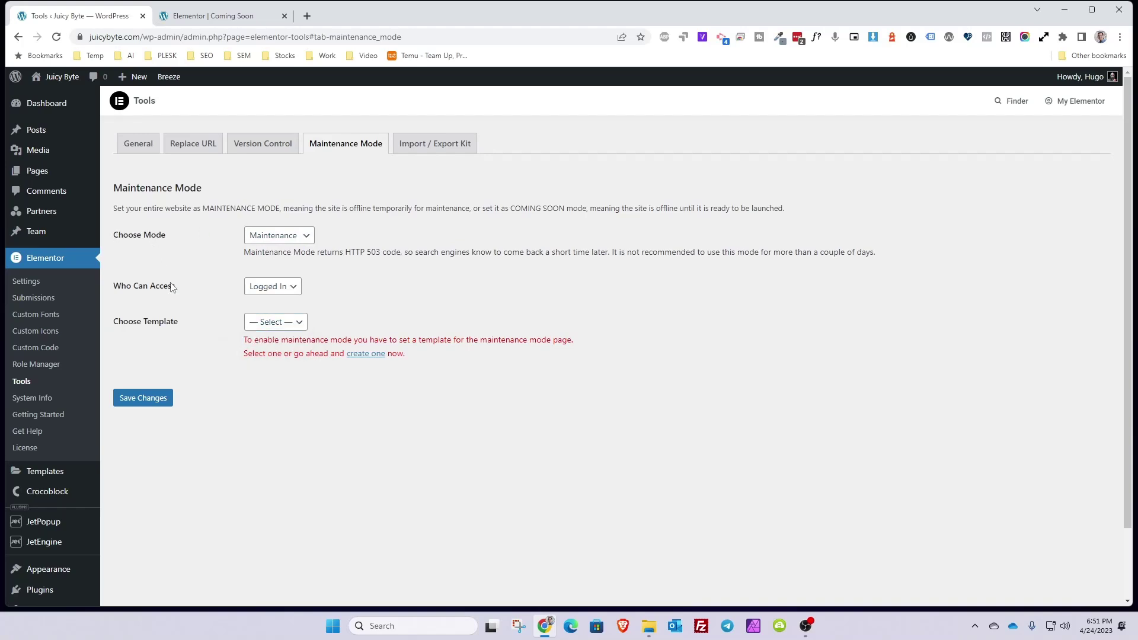
- Create and publish a new template titled 'Coming Soon', then edit it with Elementor
left_click(361, 354)
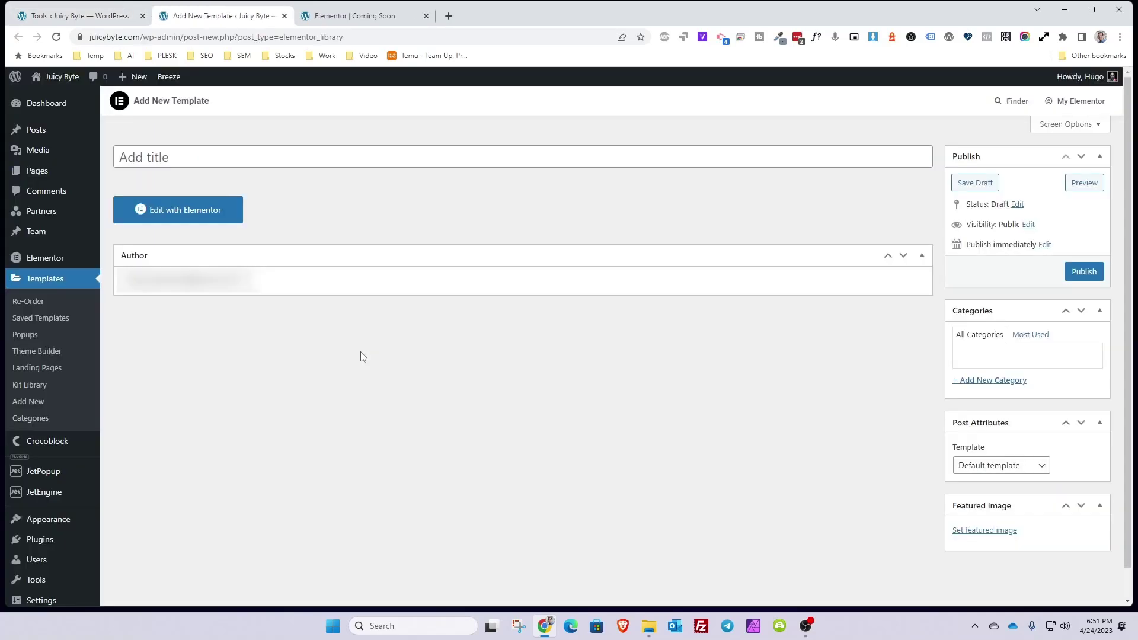
left_click(165, 162)
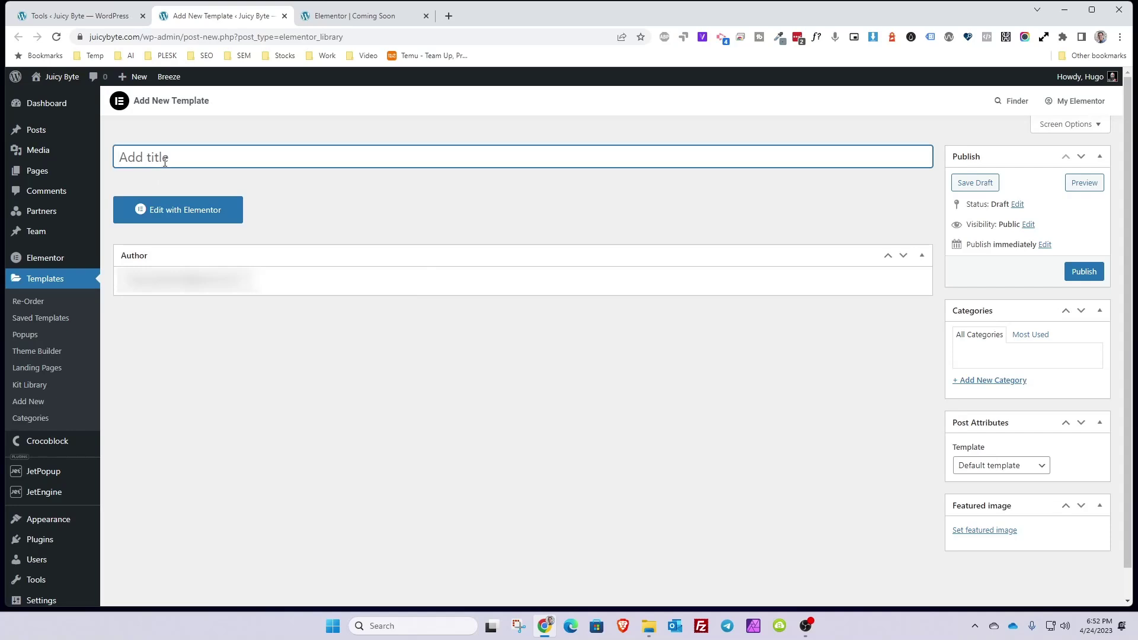
type("Coming Soon")
left_click(1079, 267)
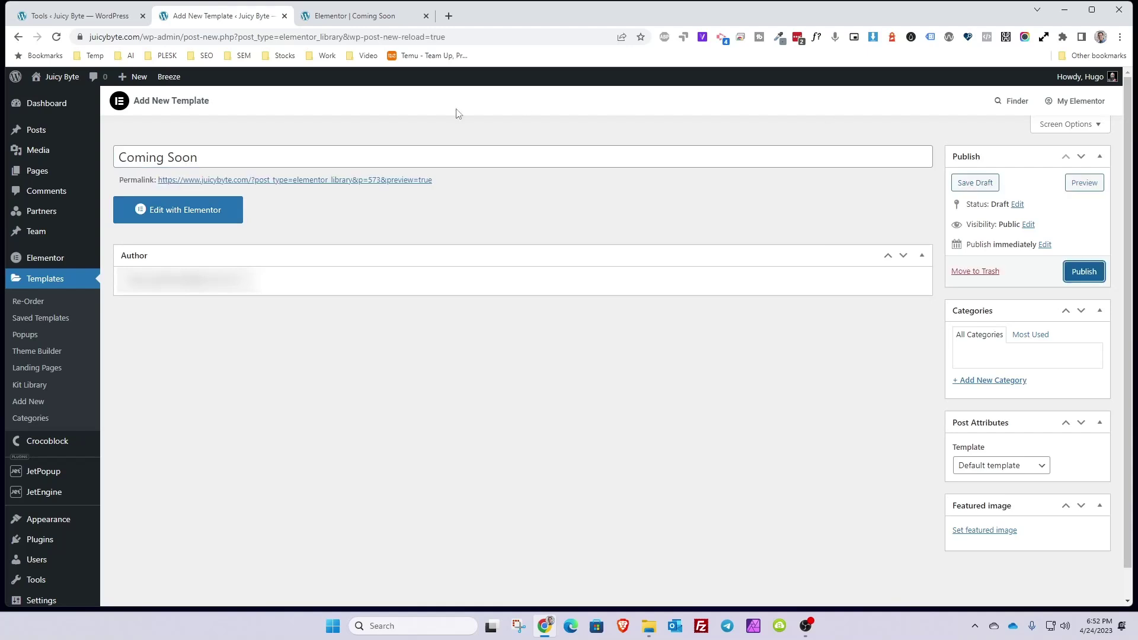
left_click(191, 219)
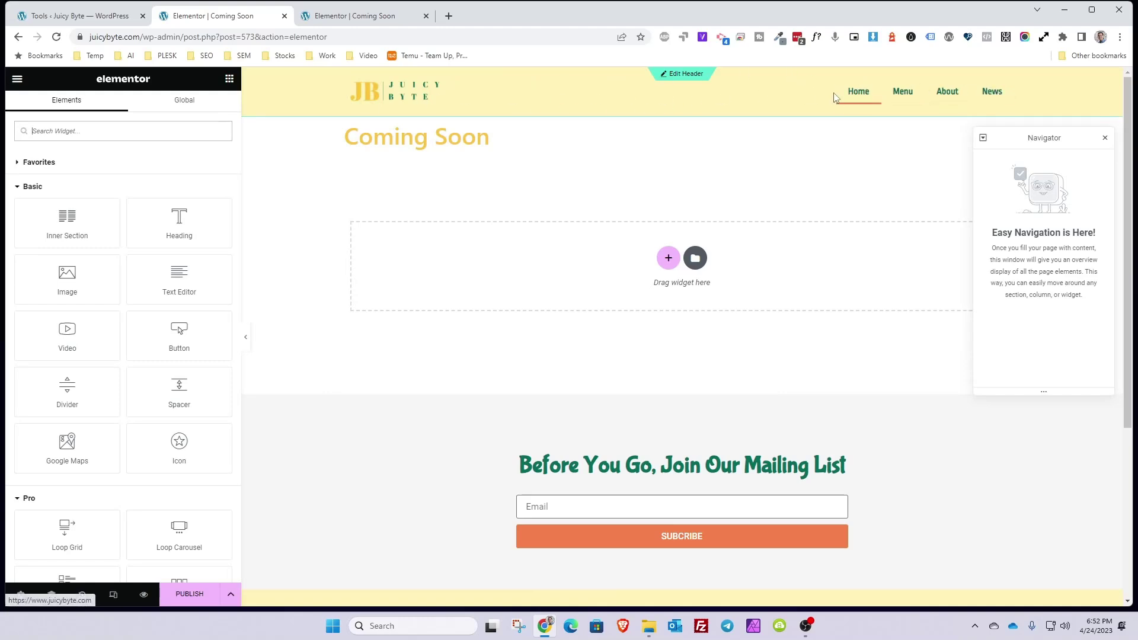
- Scroll through the Coming Soon canvas to review its header, empty area and mailing-list footer
scroll(706, 354, "down", 4)
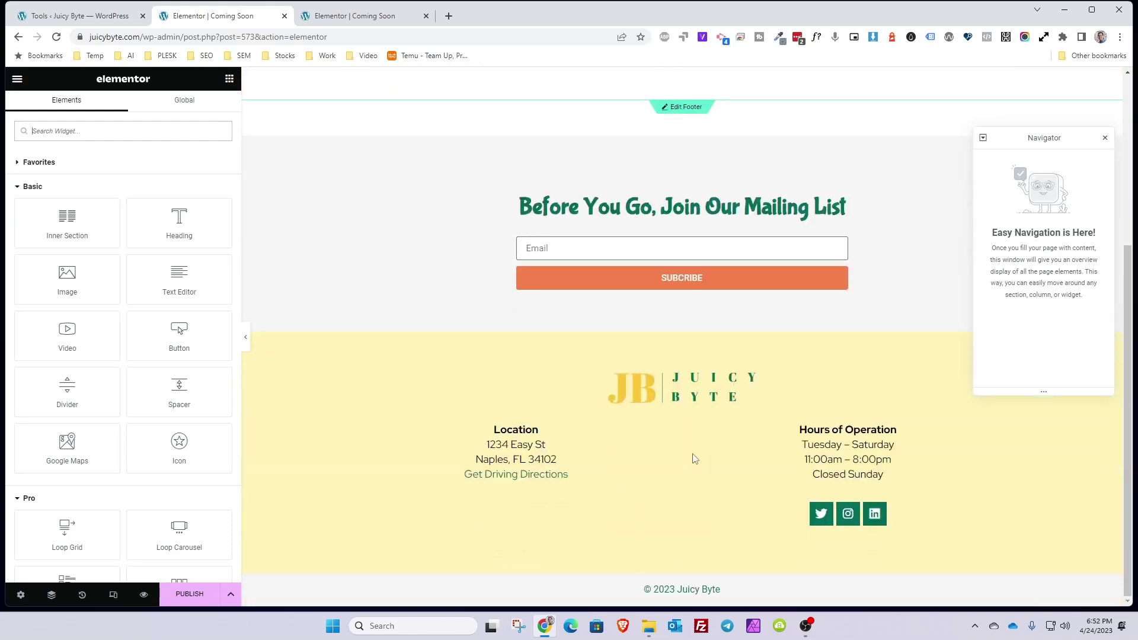
scroll(559, 266, "up", 3)
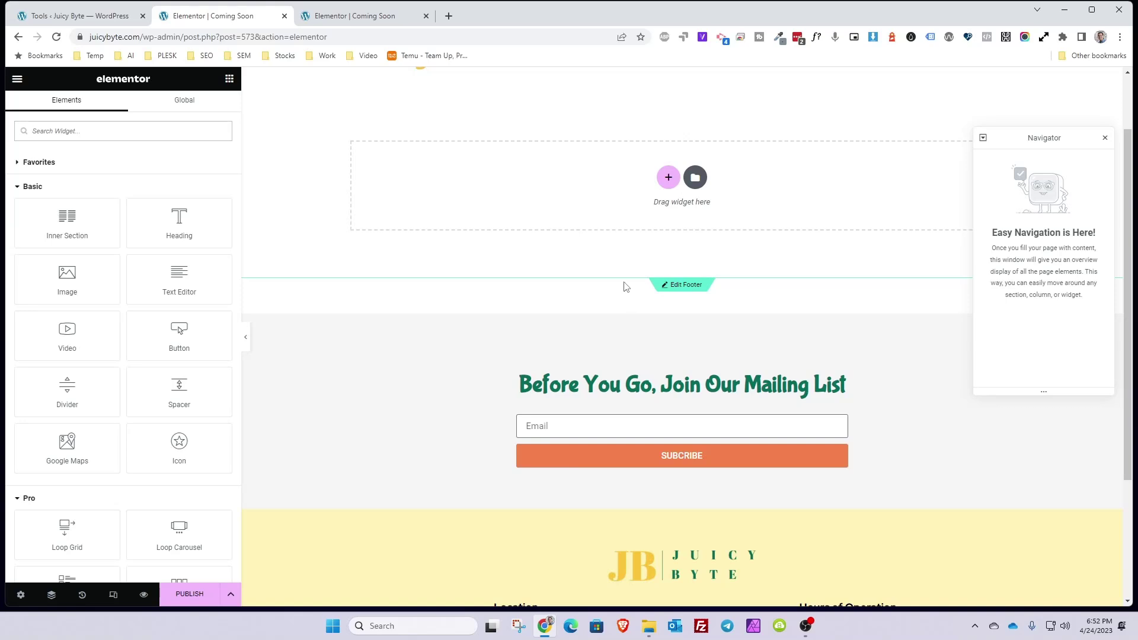
scroll(652, 160, "up", 1)
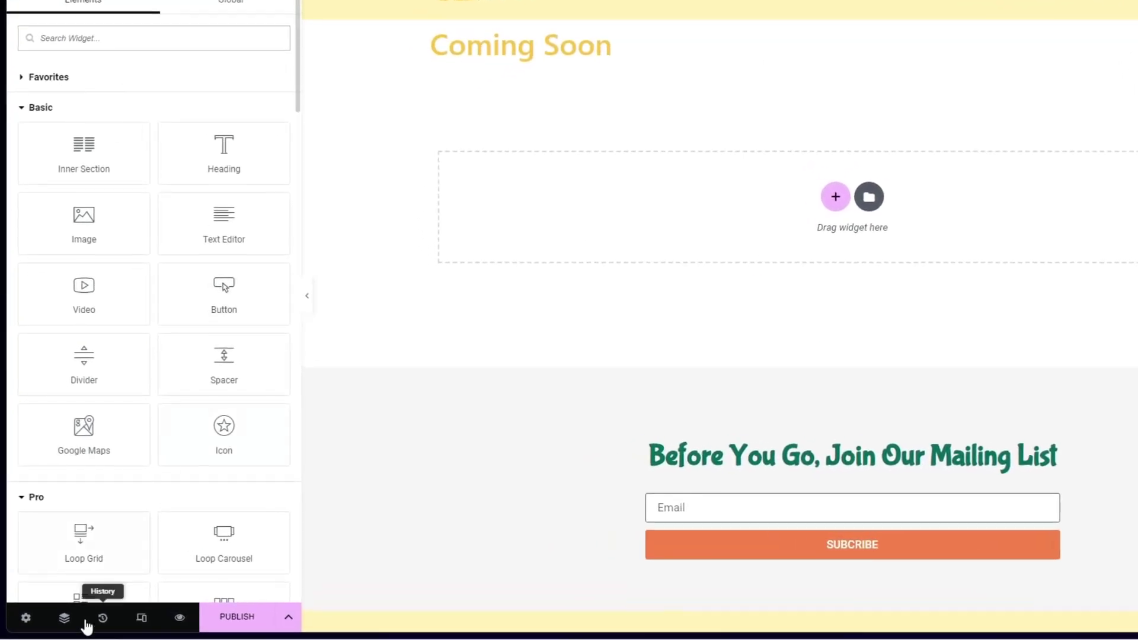
- Set the template's page layout to Elementor Canvas and move the Navigator panel lower
left_click(27, 619)
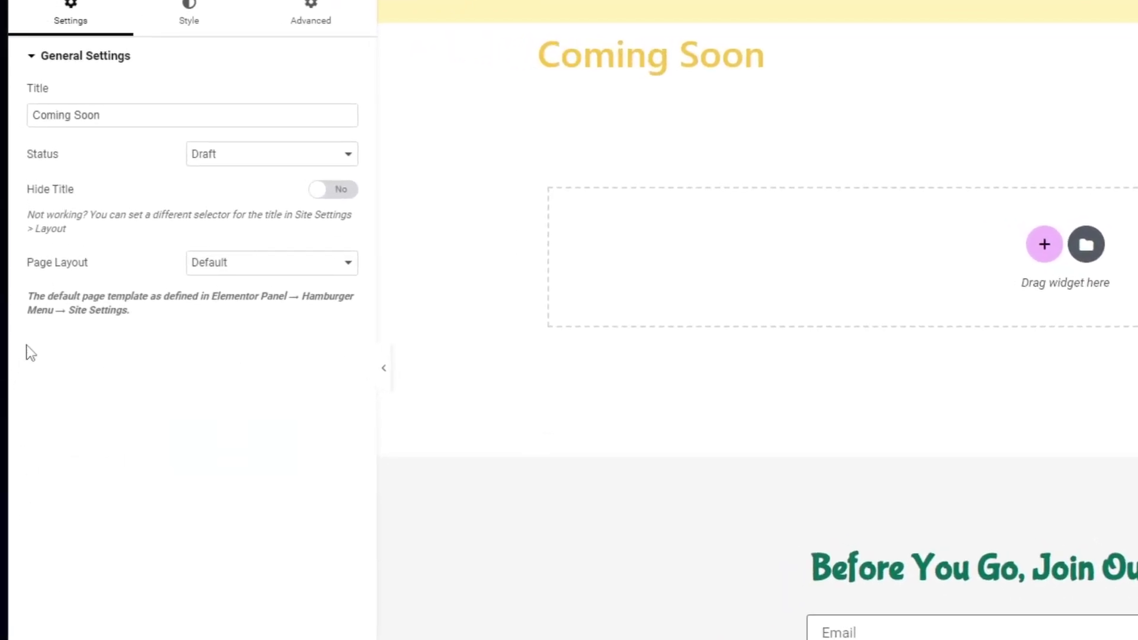
left_click(225, 271)
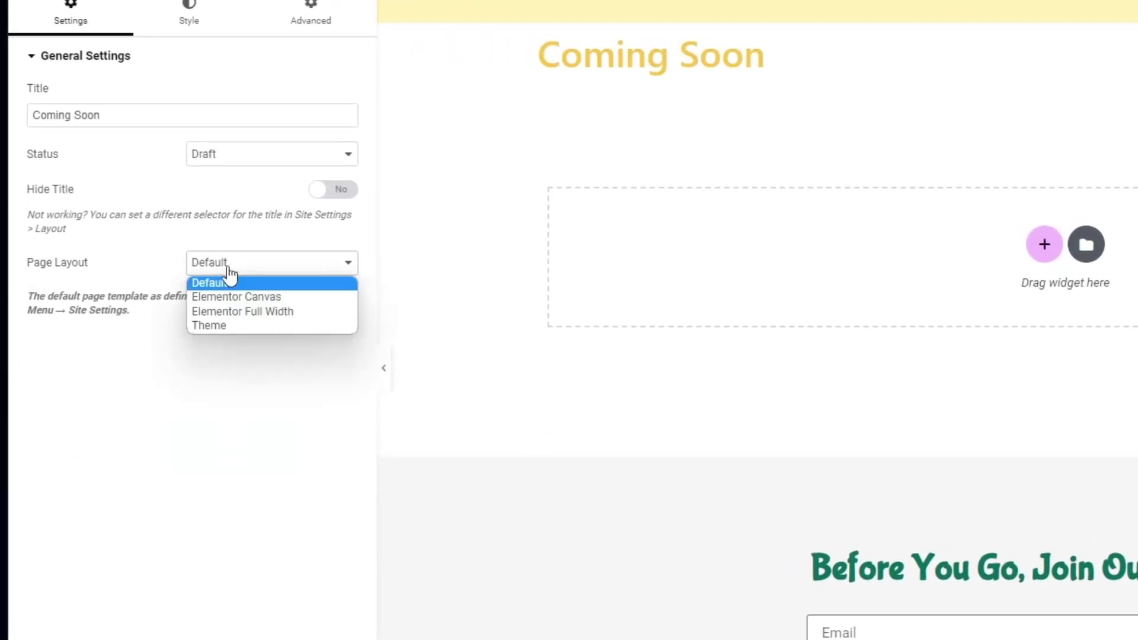
left_click(249, 297)
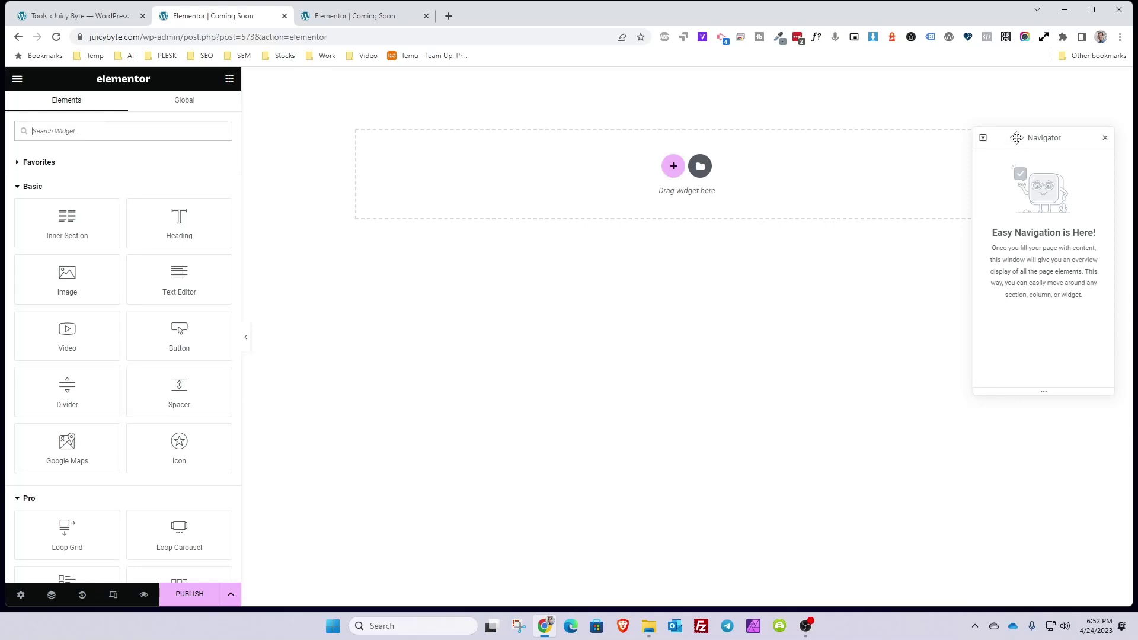
left_click_drag(1016, 137, 1009, 240)
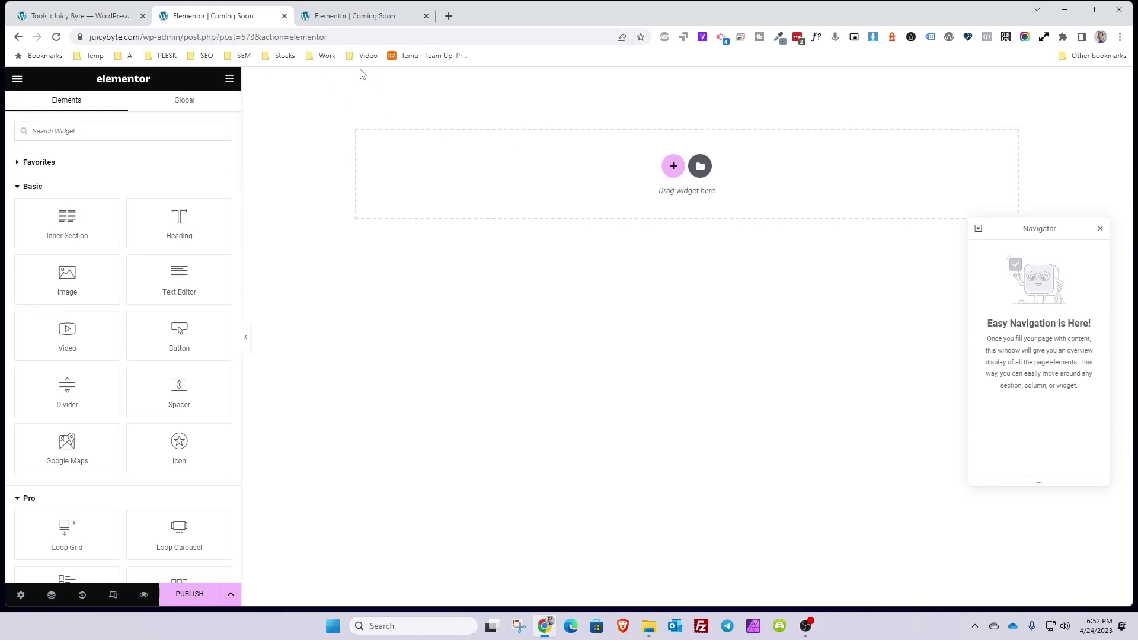
- Publish the Coming Soon page, turn Hide Title on, and save the update
left_click(180, 590)
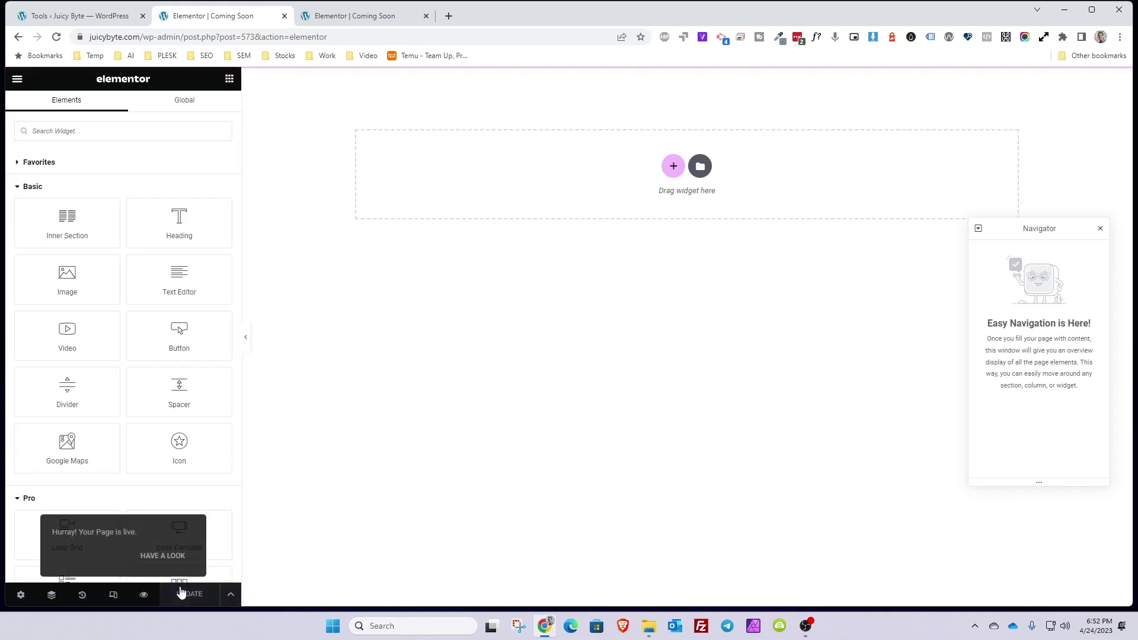
left_click(20, 595)
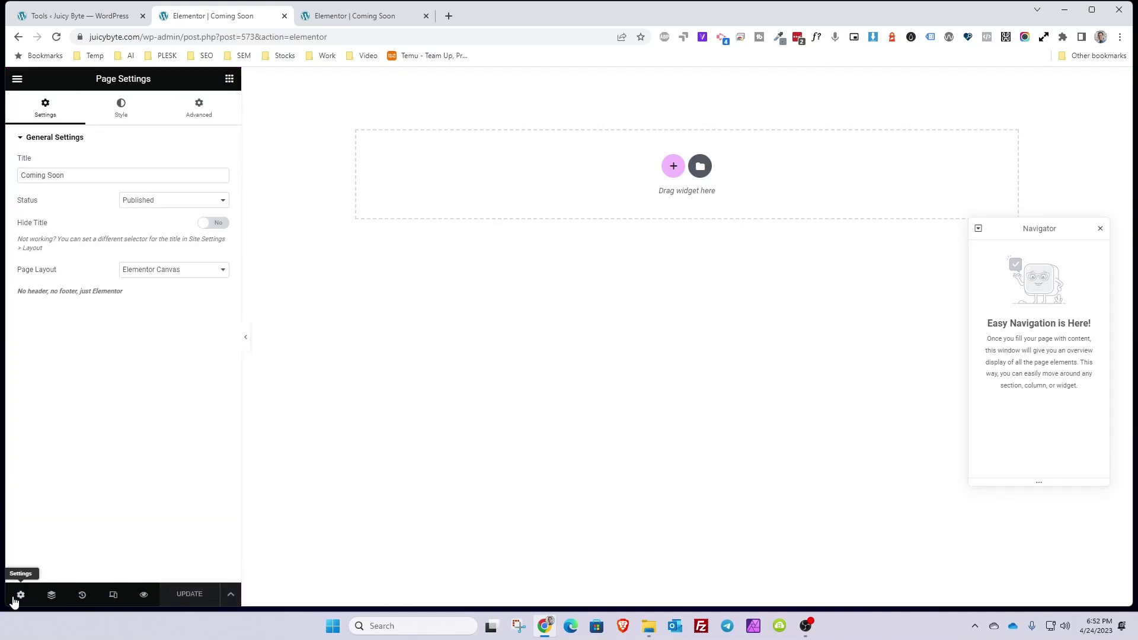
left_click(213, 225)
left_click(194, 601)
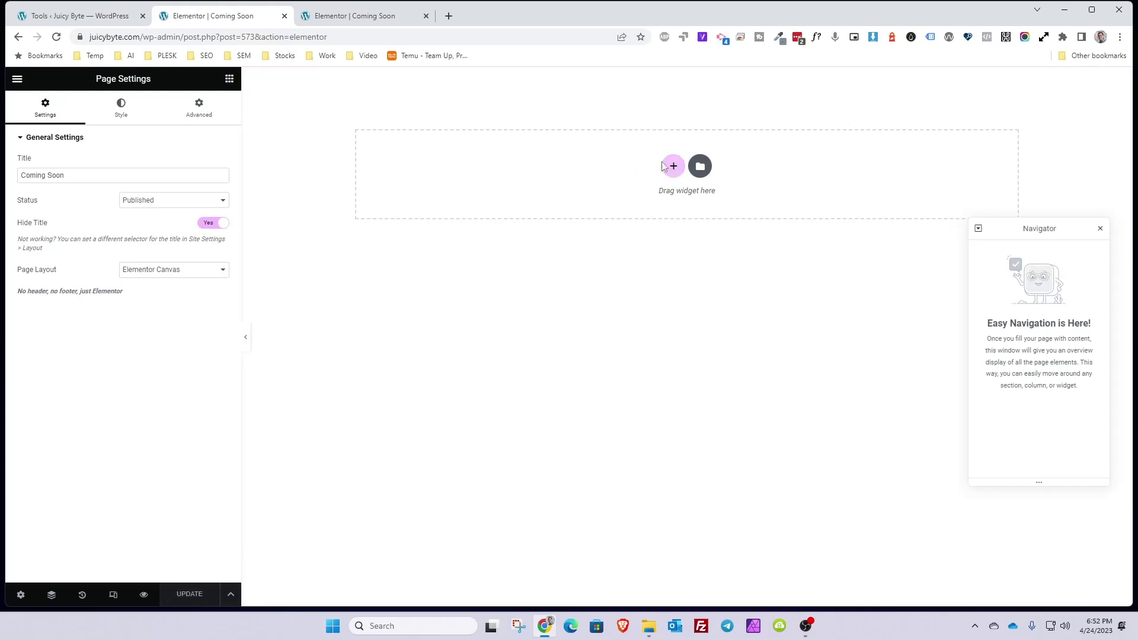
- Add a single-column section to the blank canvas and bring up its Style settings
left_click(673, 168)
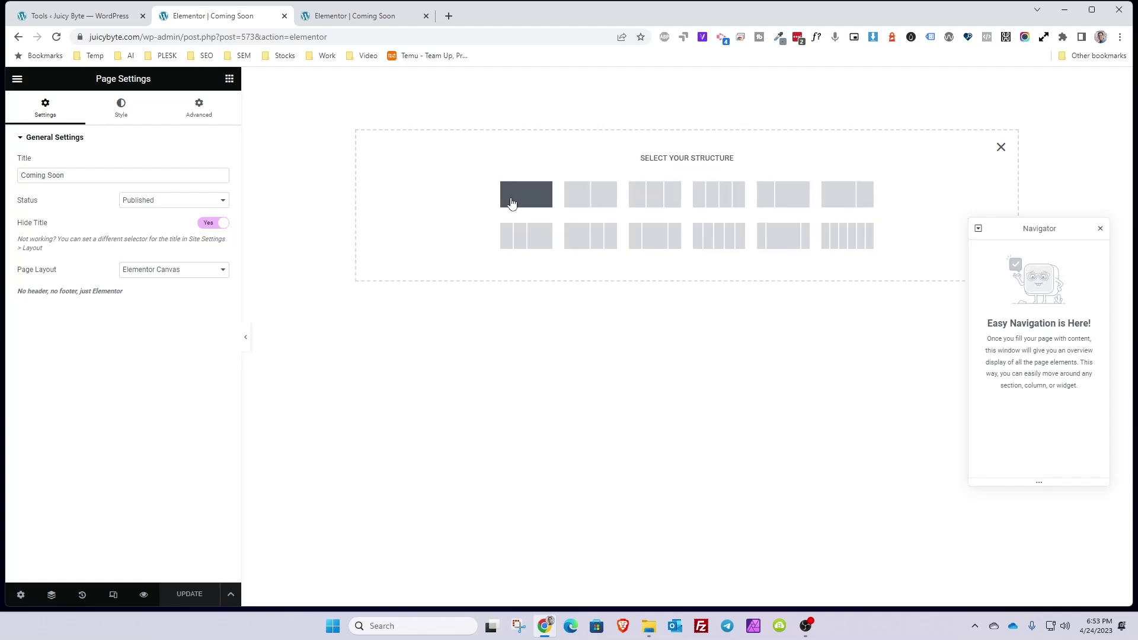
left_click(512, 203)
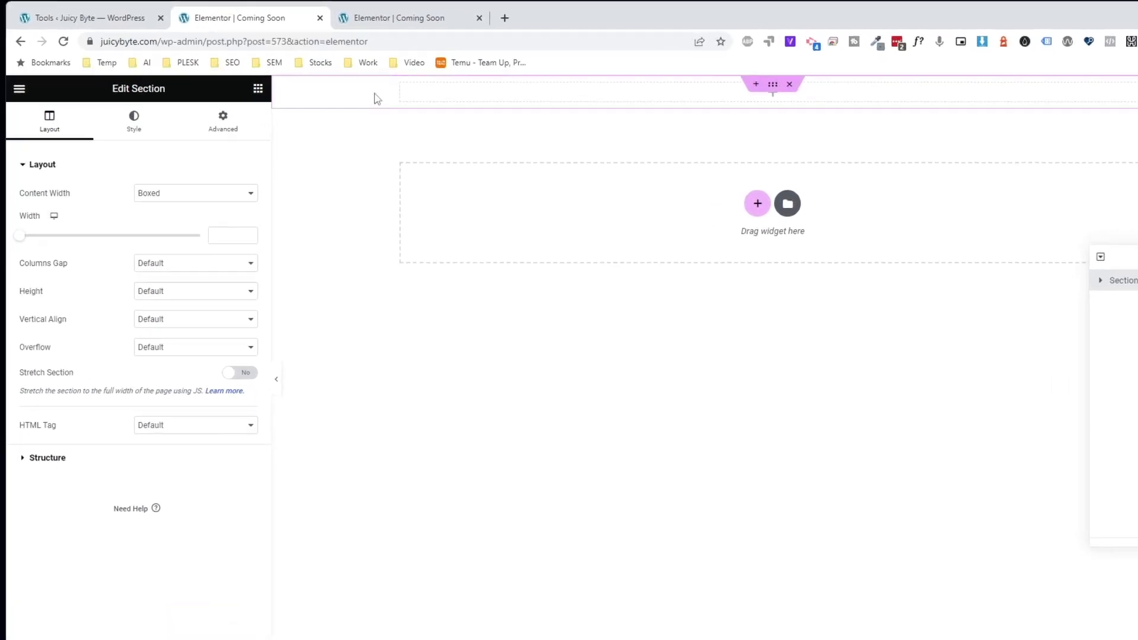
left_click(145, 157)
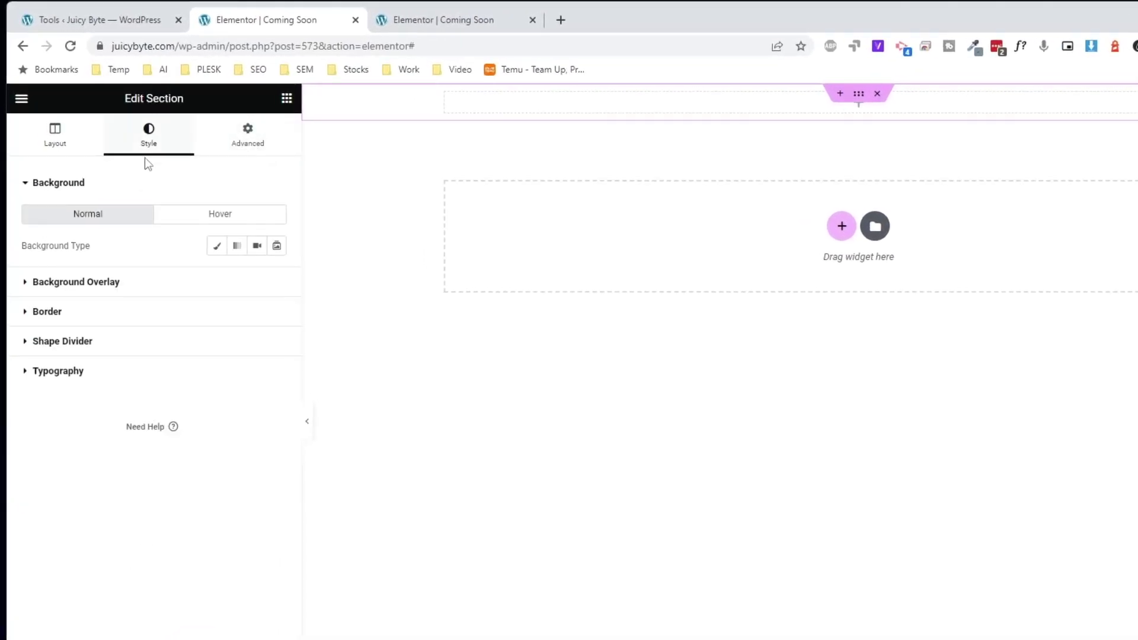
- Give the section a Classic background using the restaurant interior photo from the Media Library
left_click(217, 247)
left_click(153, 372)
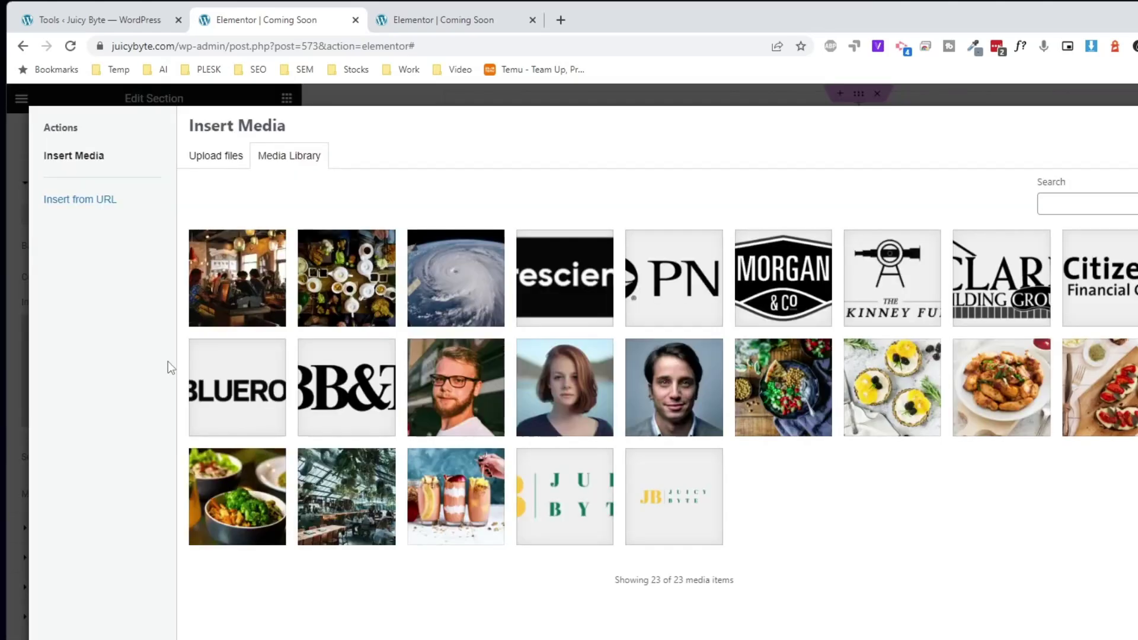
left_click(233, 283)
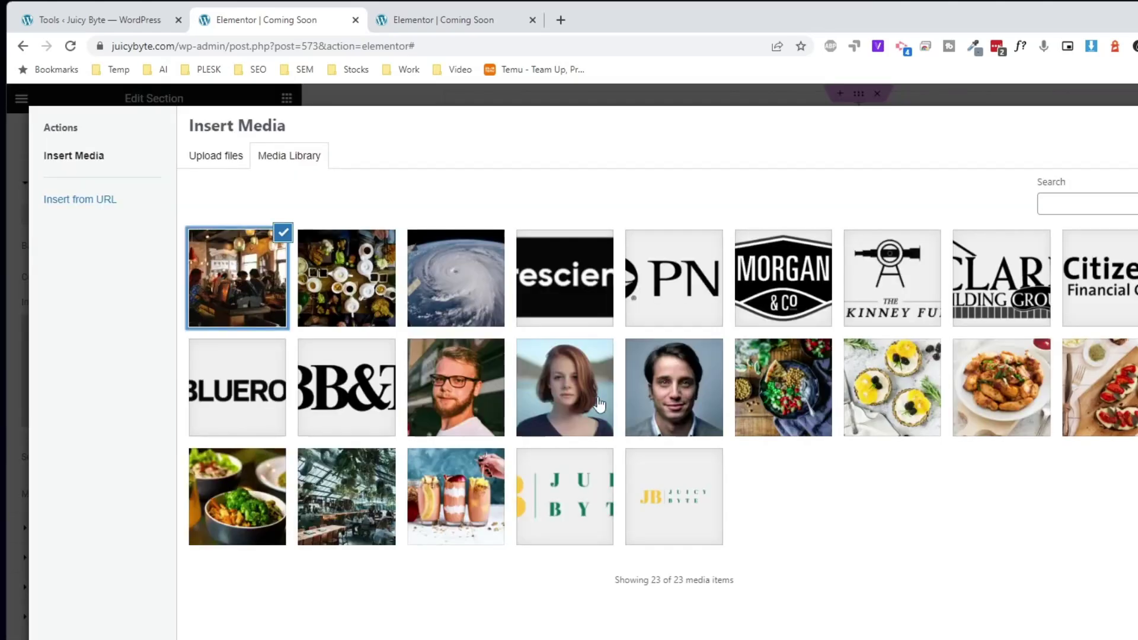
left_click(1129, 631)
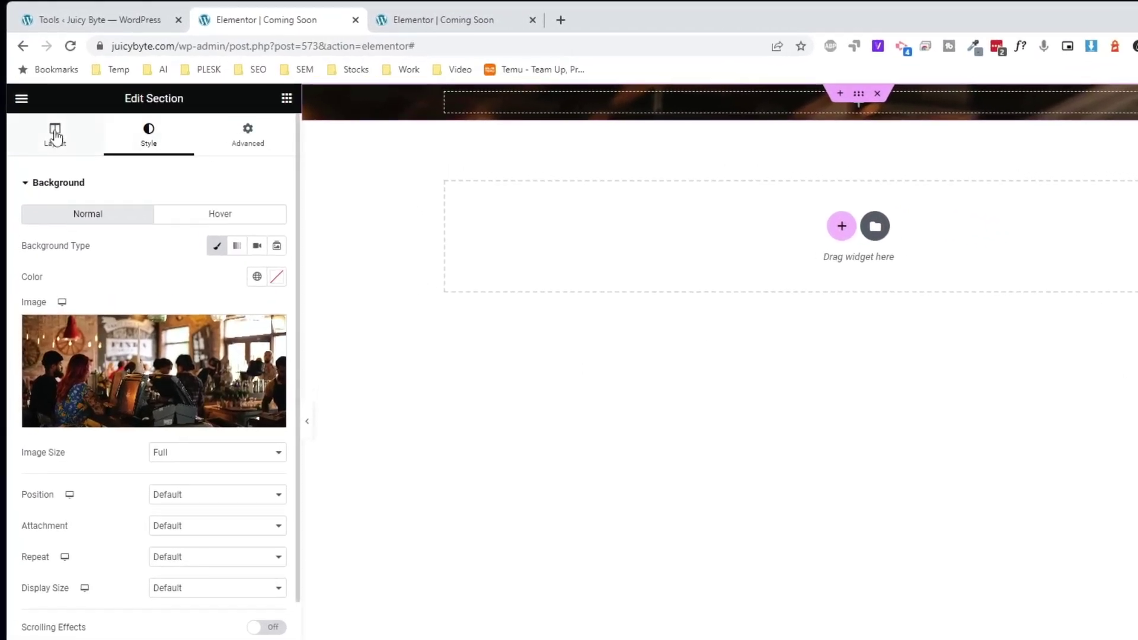
- Set the section's height to Min Height with a minimum of 100 vh
left_click(56, 137)
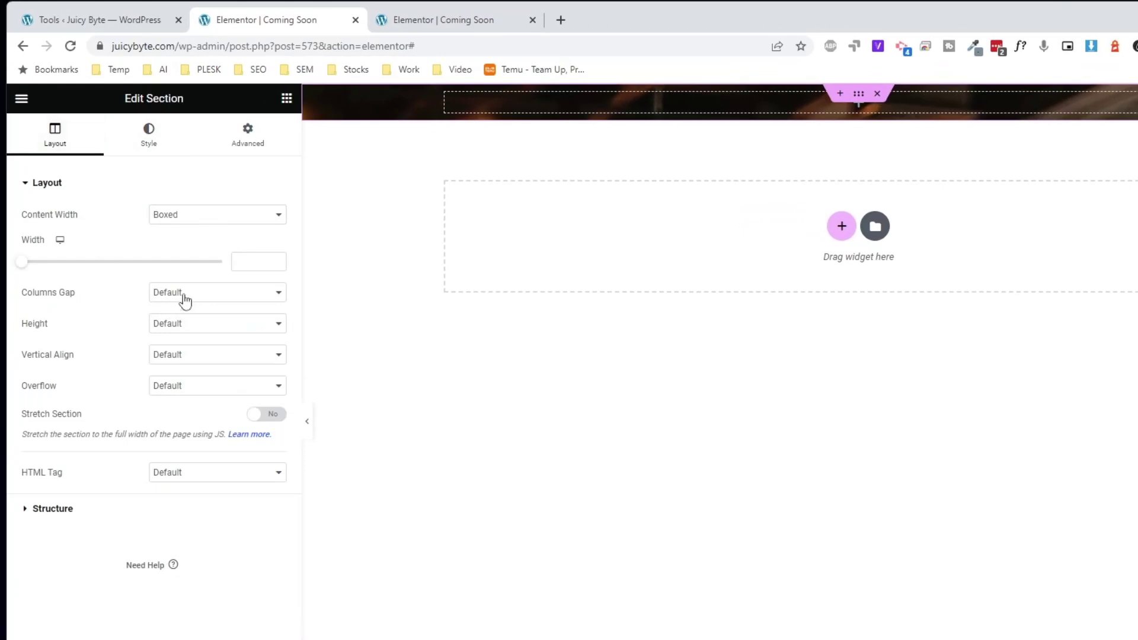
left_click(172, 324)
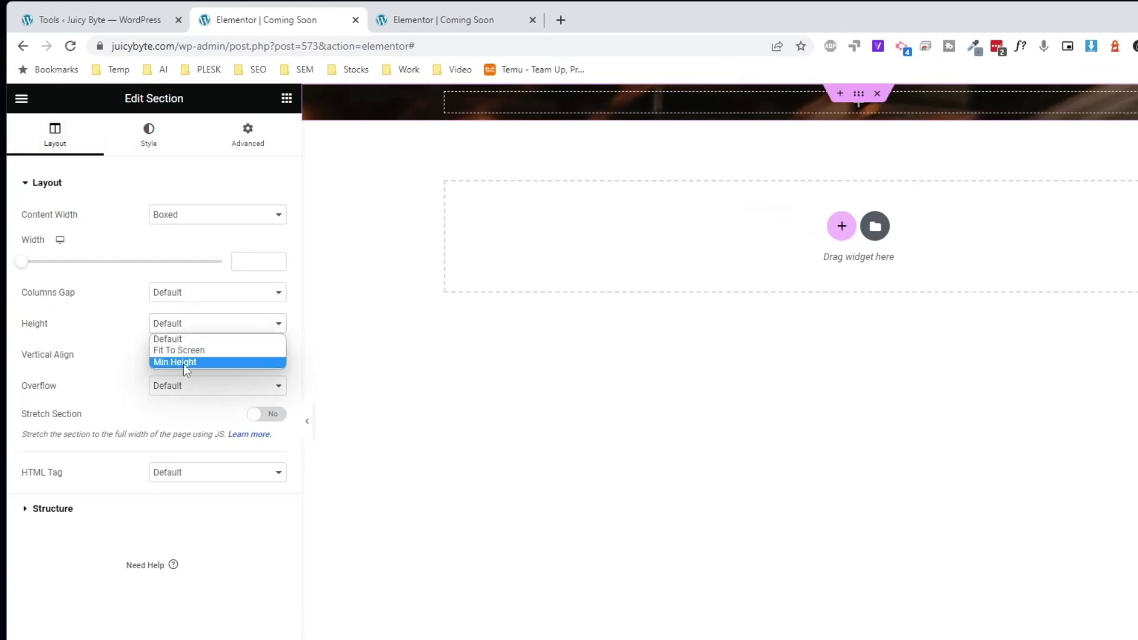
left_click(184, 363)
left_click(275, 351)
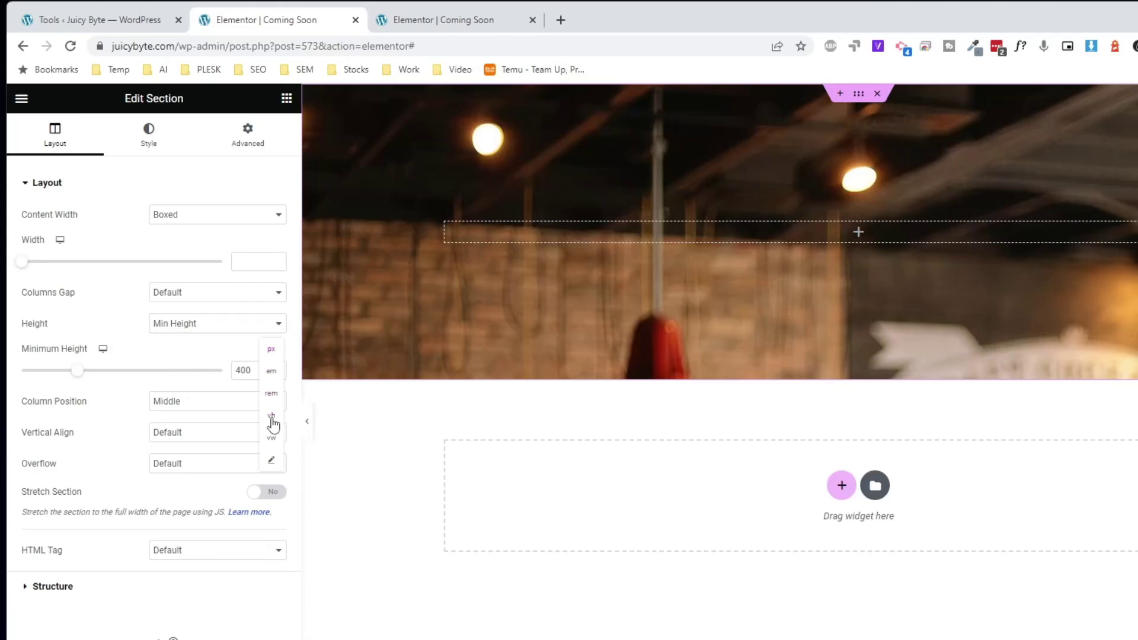
left_click(272, 417)
double_click(254, 373)
type("100")
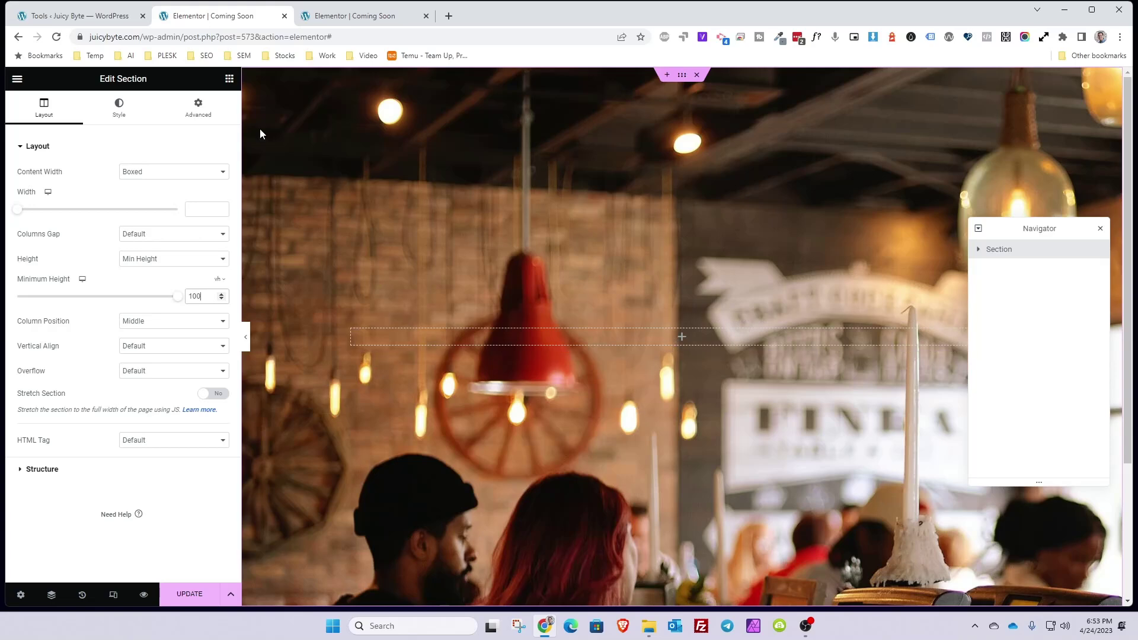
- Keep the background image size at Full and position it at Center Center
left_click(125, 111)
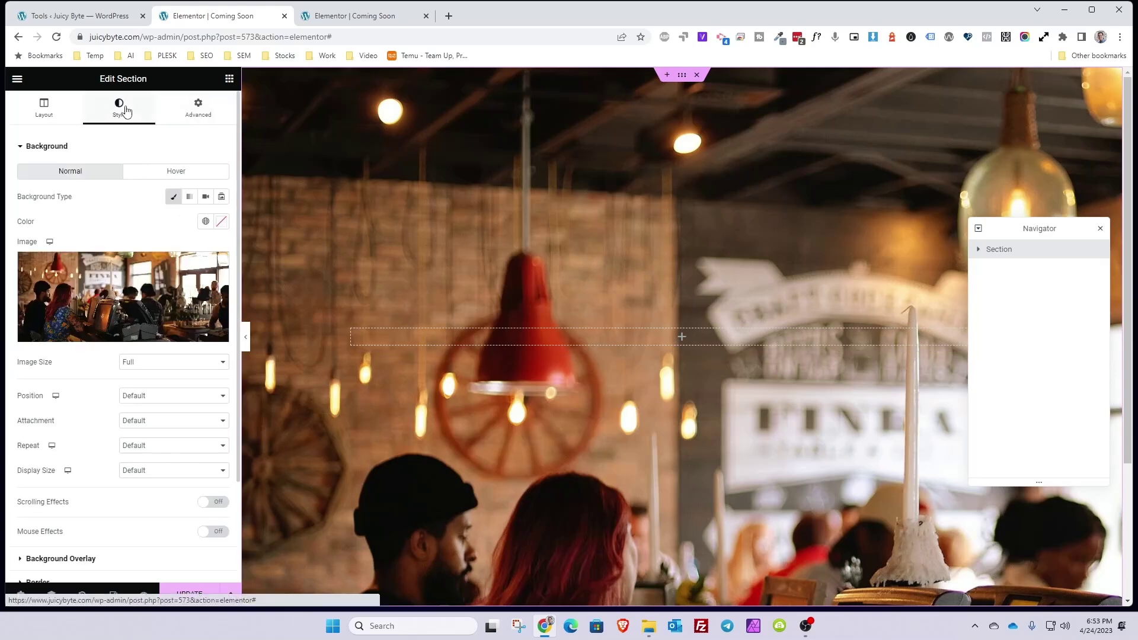
left_click(139, 366)
left_click(152, 429)
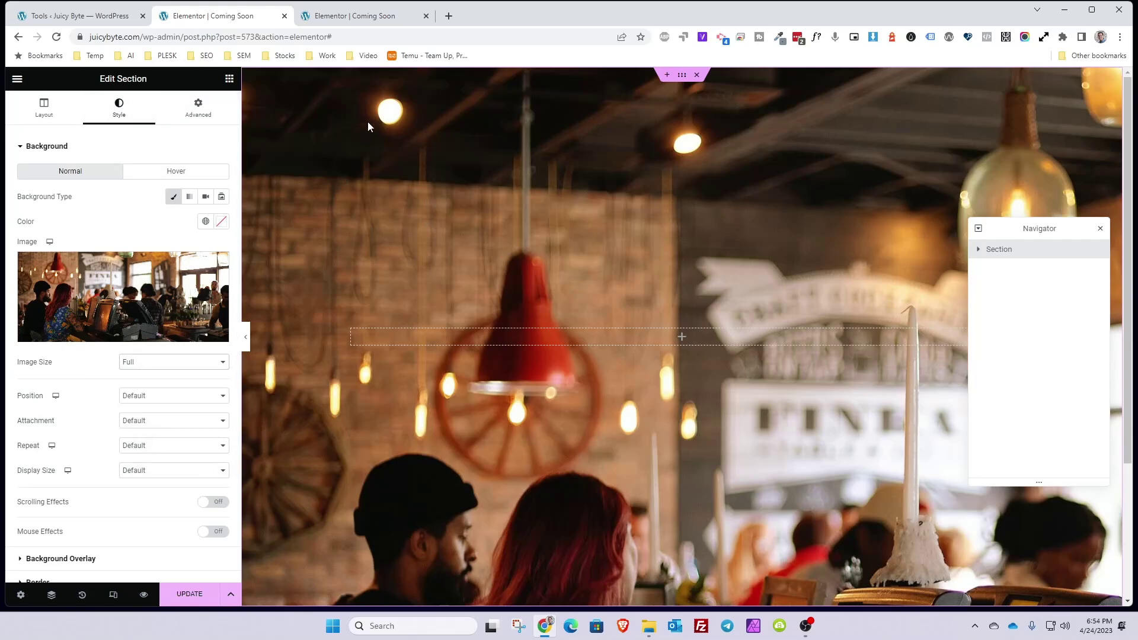
left_click(143, 398)
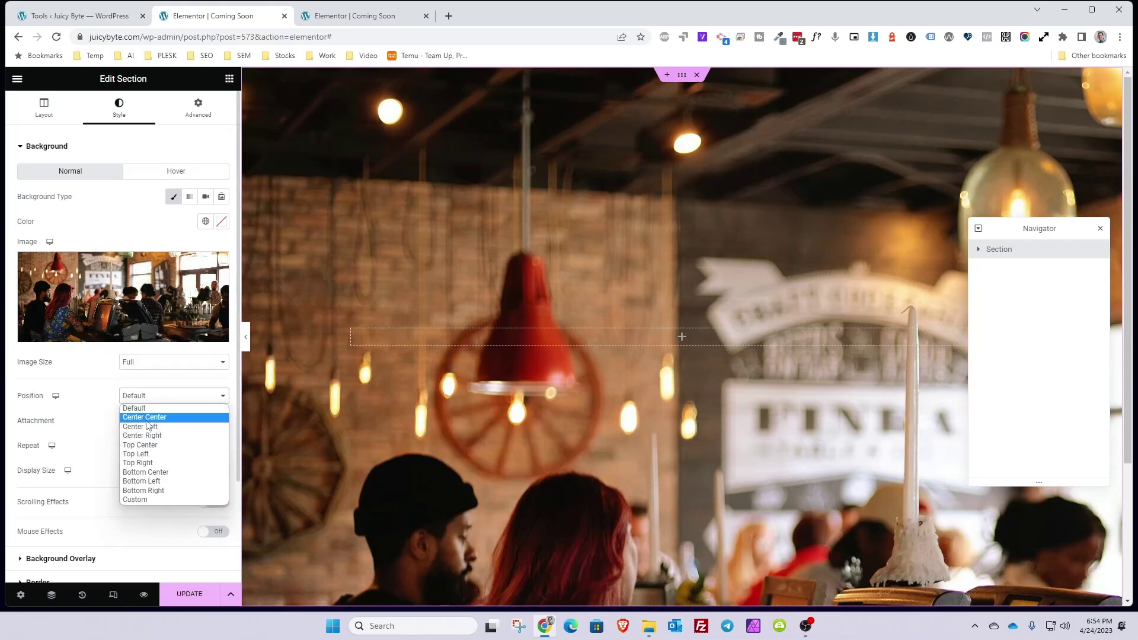
left_click(147, 419)
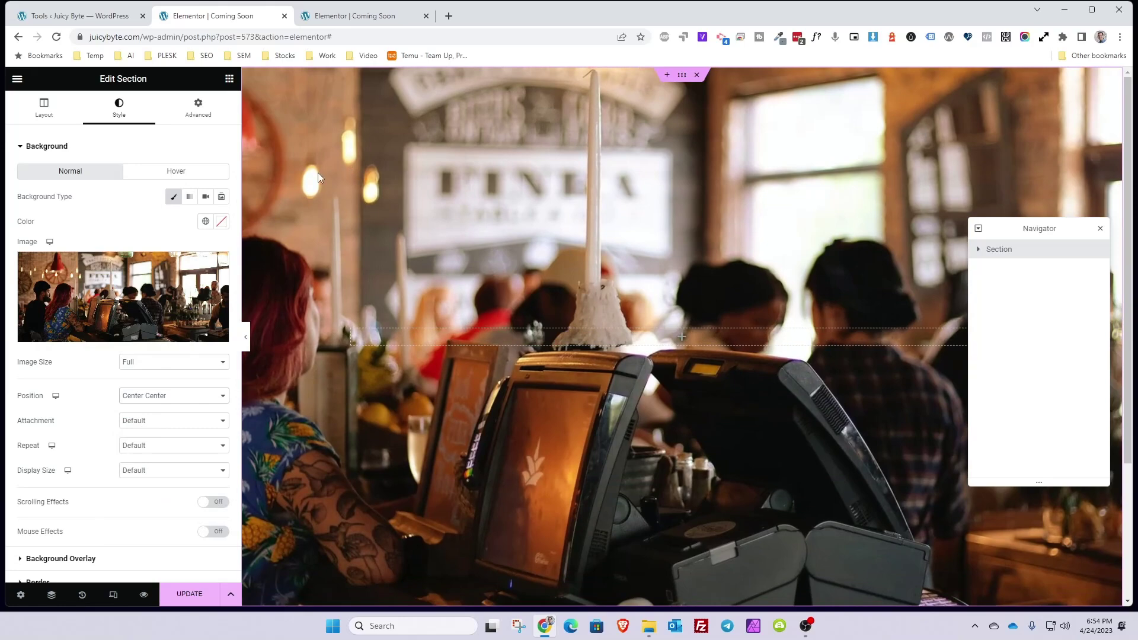
left_click(153, 395)
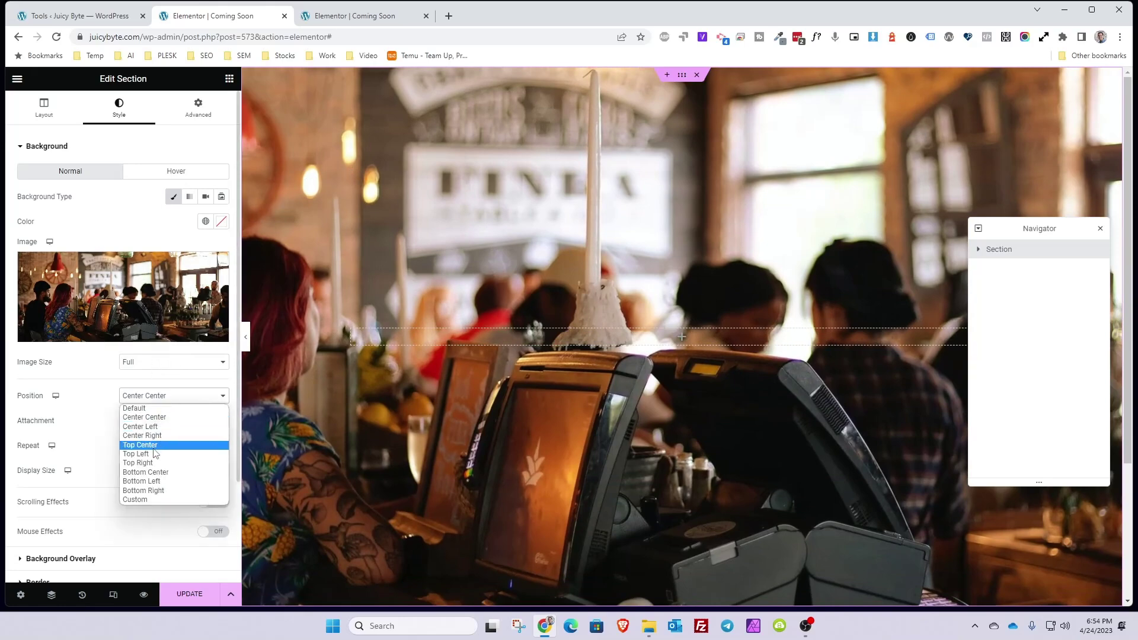
left_click(155, 472)
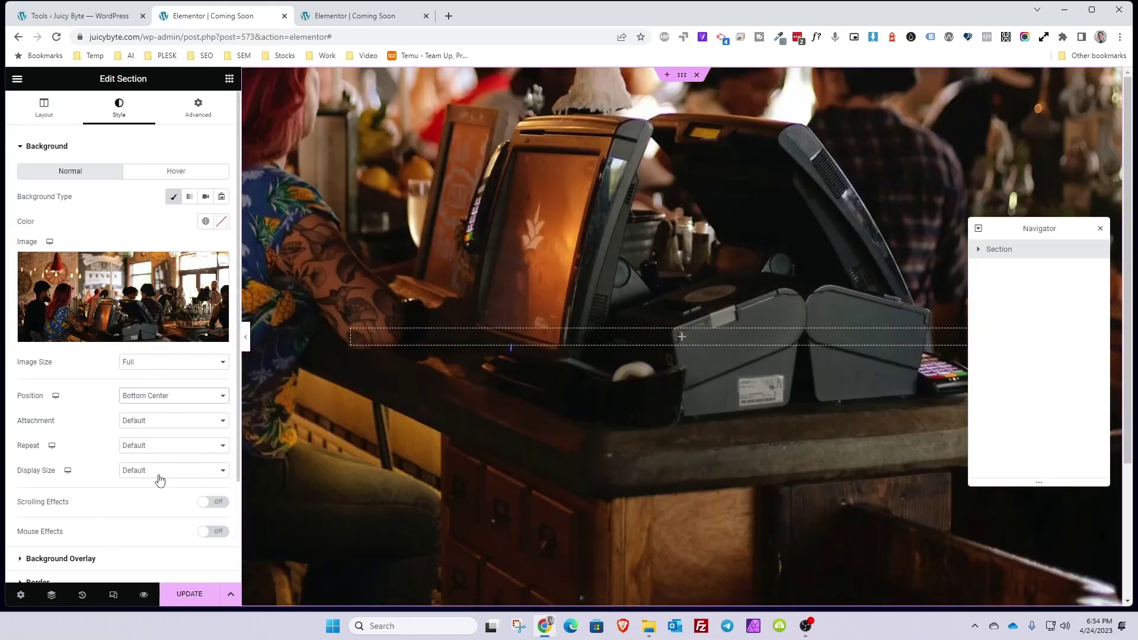
left_click(149, 397)
left_click(145, 417)
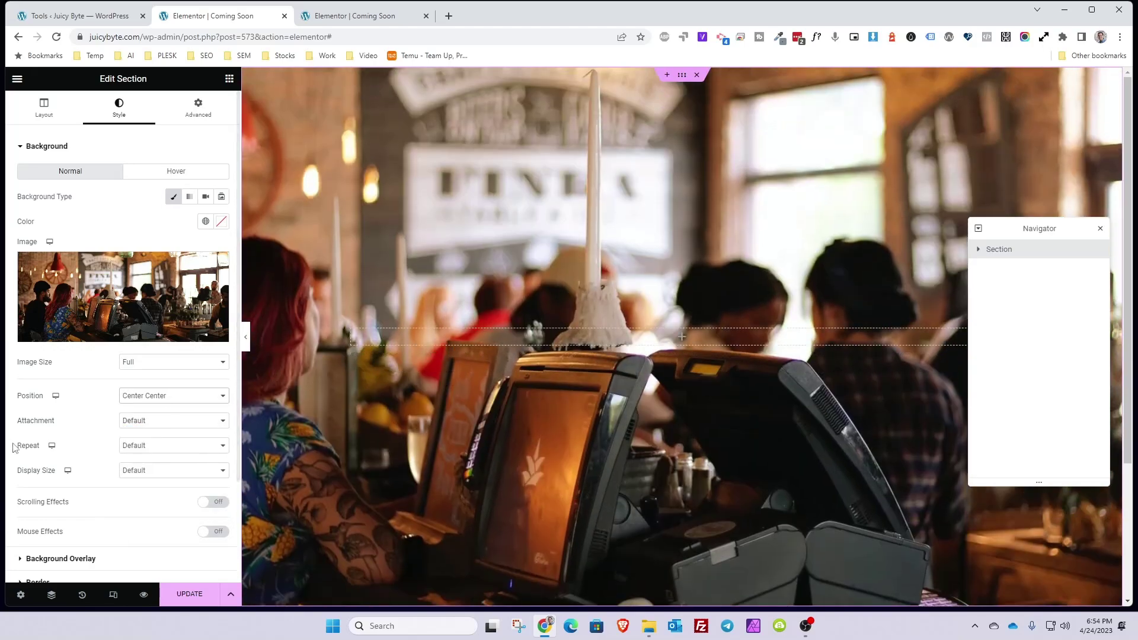
- Set the background to No-repeat with a Cover display size
left_click(130, 449)
left_click(138, 467)
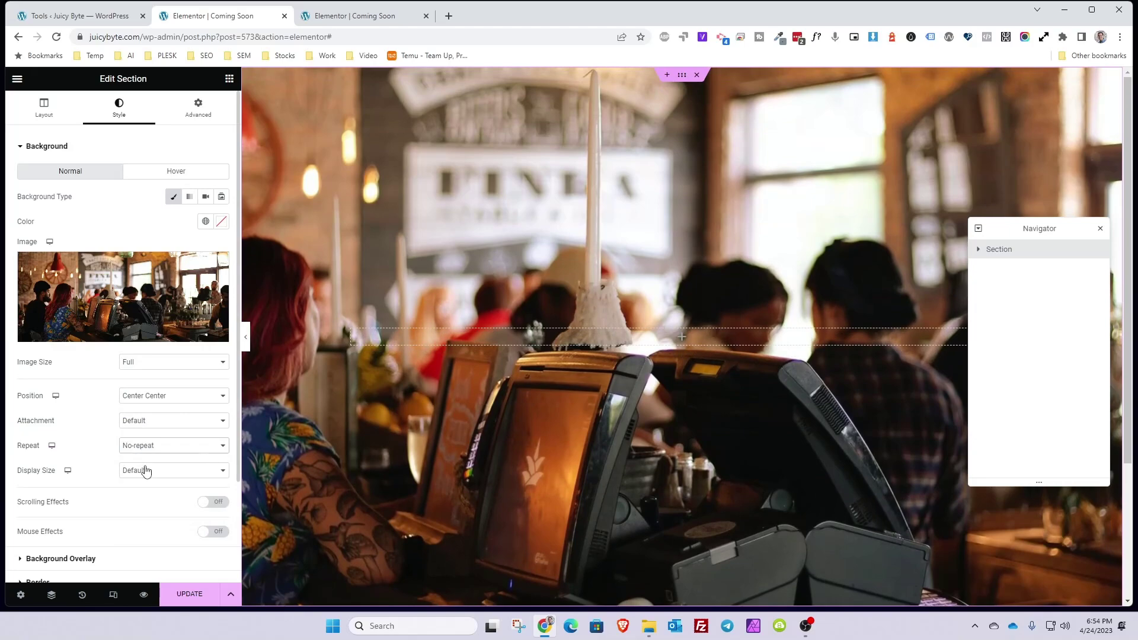
left_click(141, 472)
left_click(148, 503)
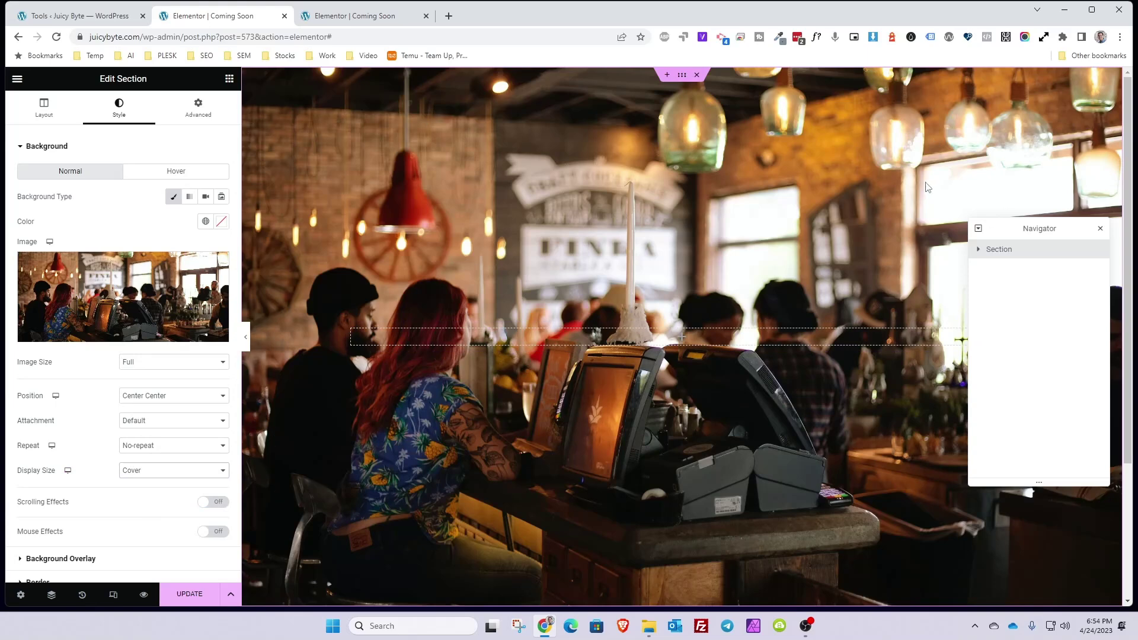
scroll(119, 297, "down", 3)
scroll(119, 297, "up", 3)
- Drag two Heading widgets into the section, one below the other
left_click(230, 79)
left_click_drag(179, 221, 646, 335)
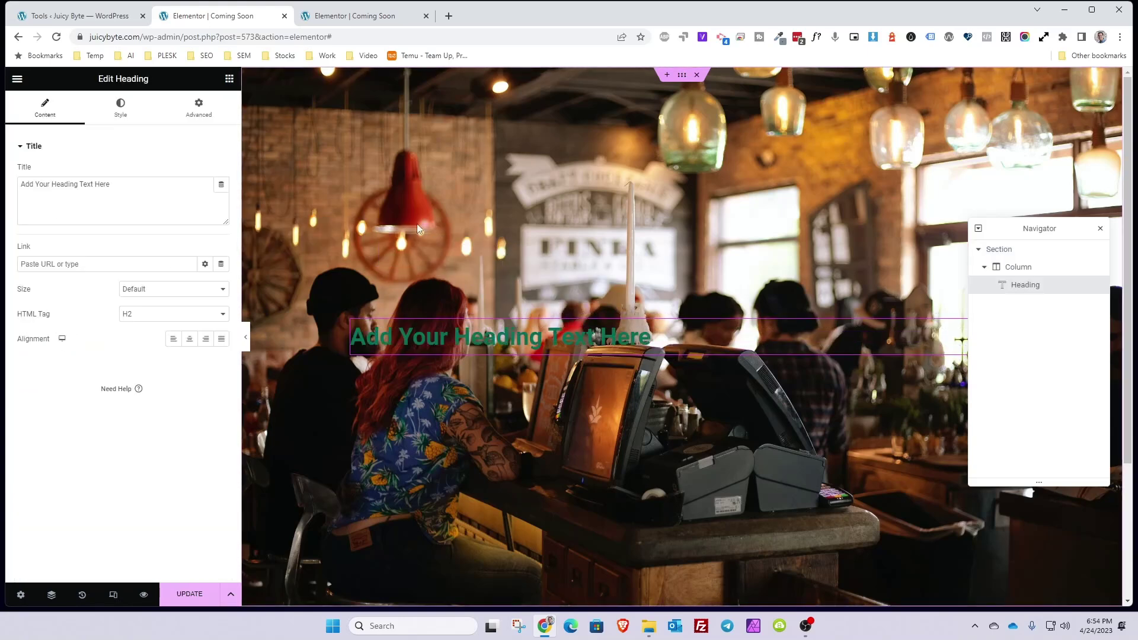
left_click(230, 79)
left_click_drag(179, 221, 545, 350)
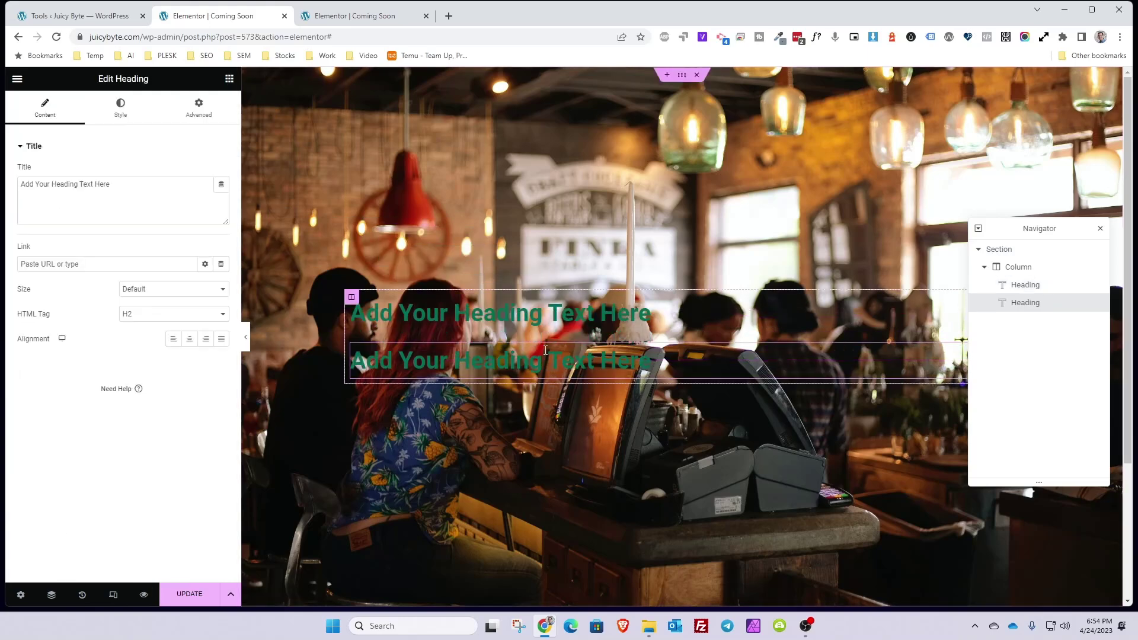
- Retitle the headings 'Juicy Byte' and 'Coming Soon'
left_click(554, 313)
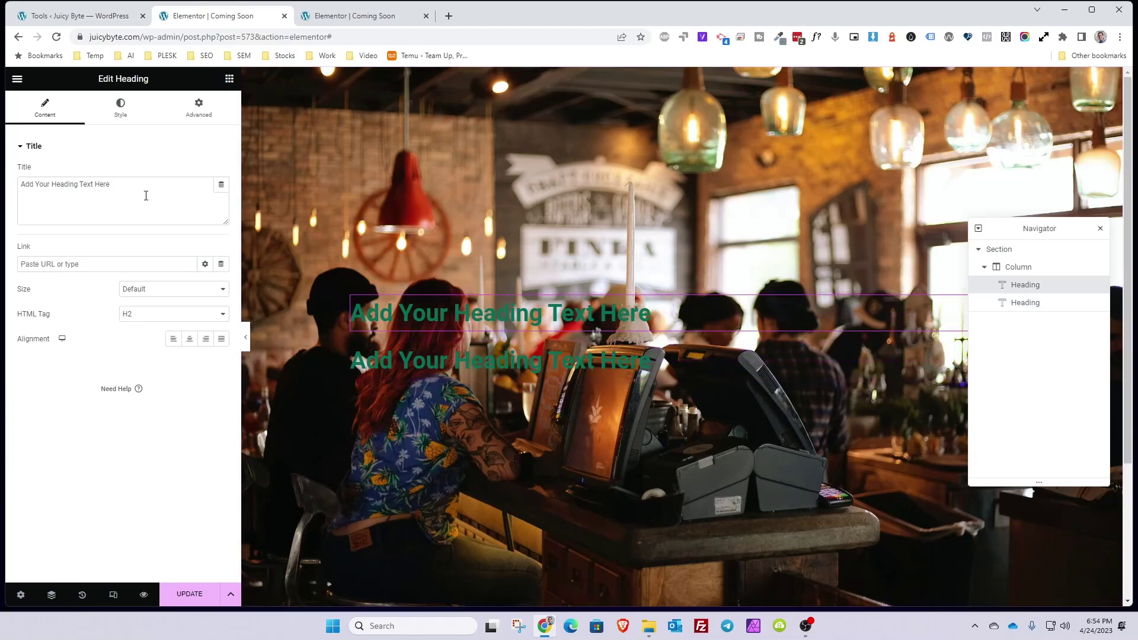
left_click_drag(145, 193, 2, 193)
type("Juicy")
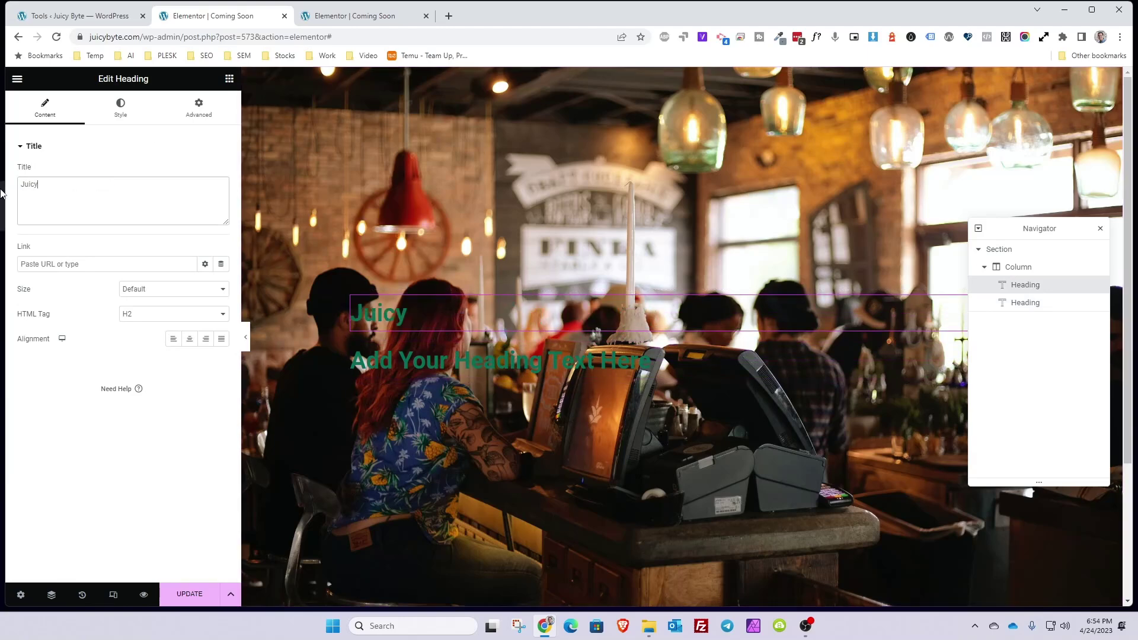
type(" Byte")
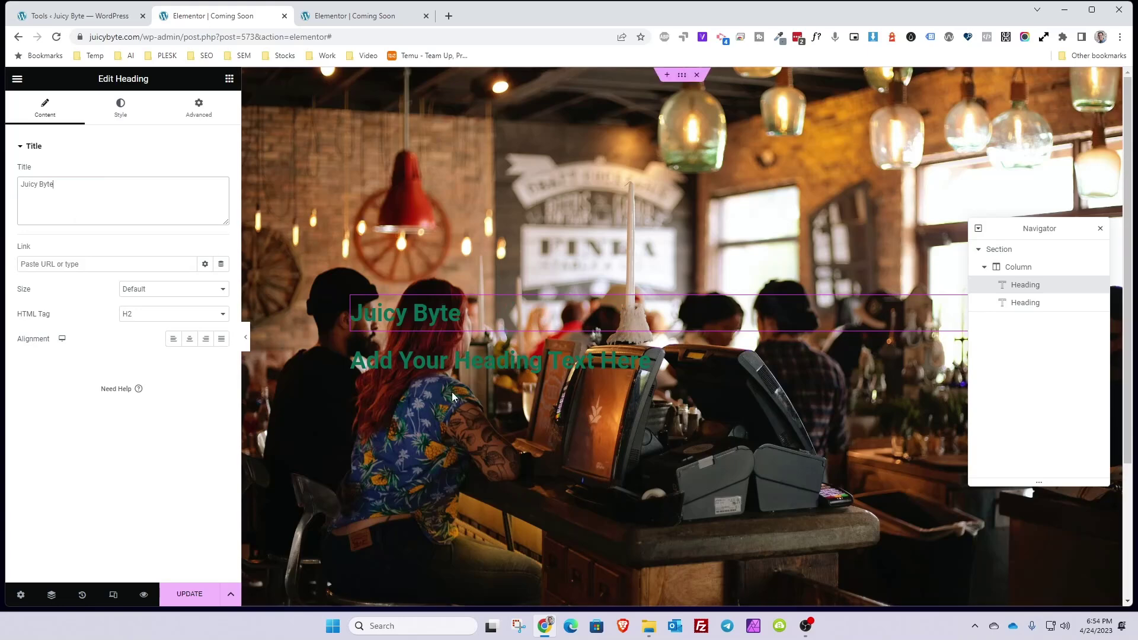
left_click(450, 360)
triple_click(130, 189)
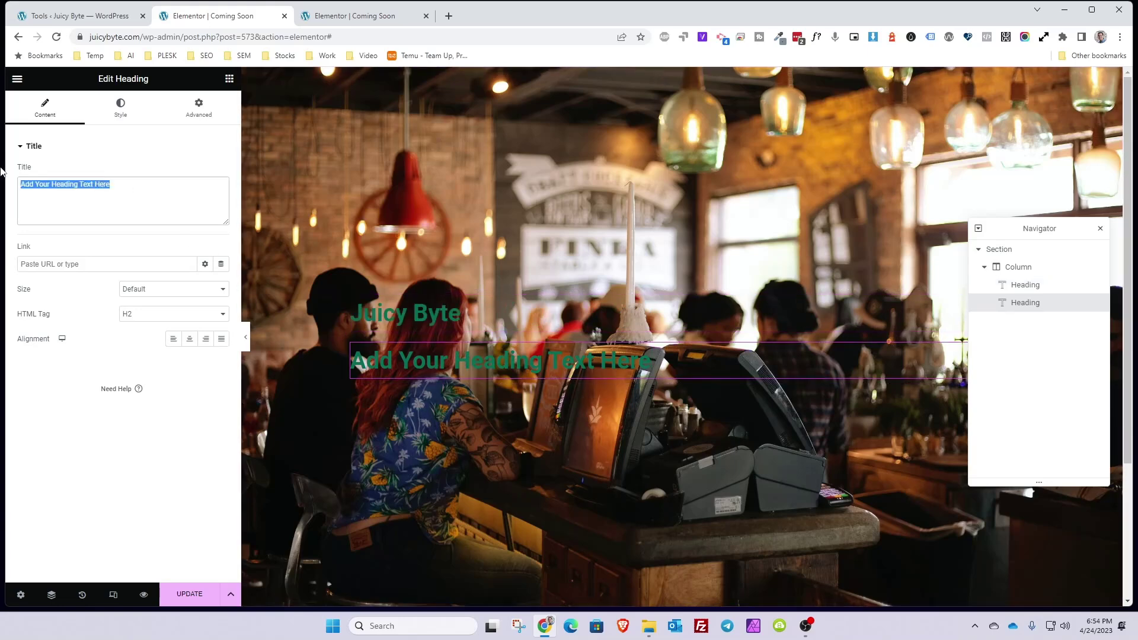
type("Coming Soon")
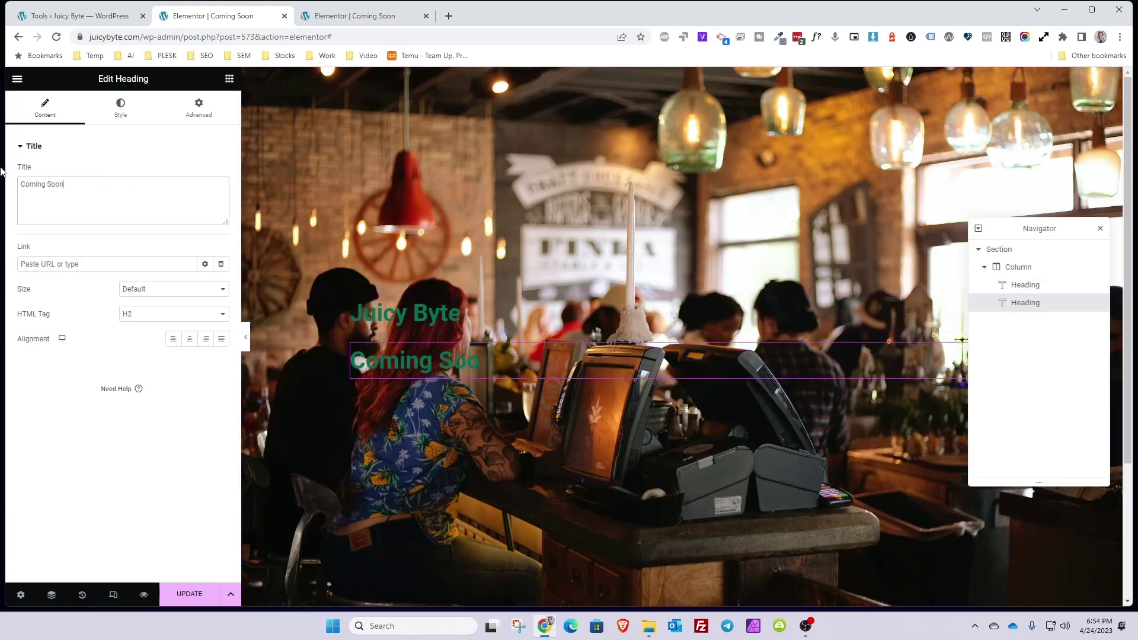
- Set Alignment to Center on both the Coming Soon and Juicy Byte headings
left_click(190, 339)
left_click(397, 298)
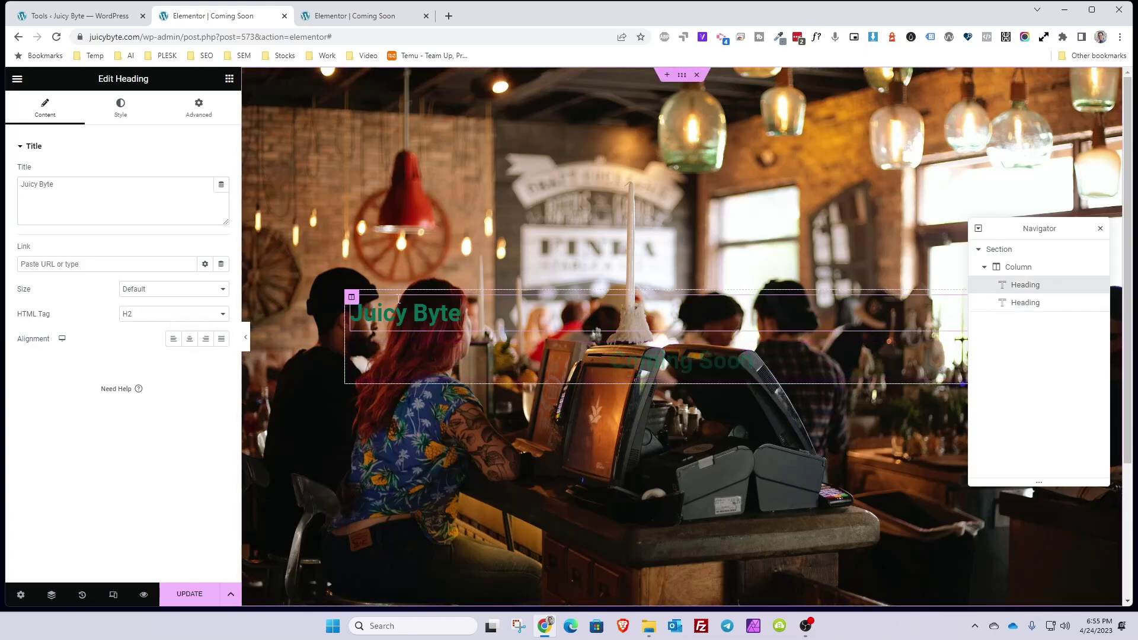
left_click(190, 339)
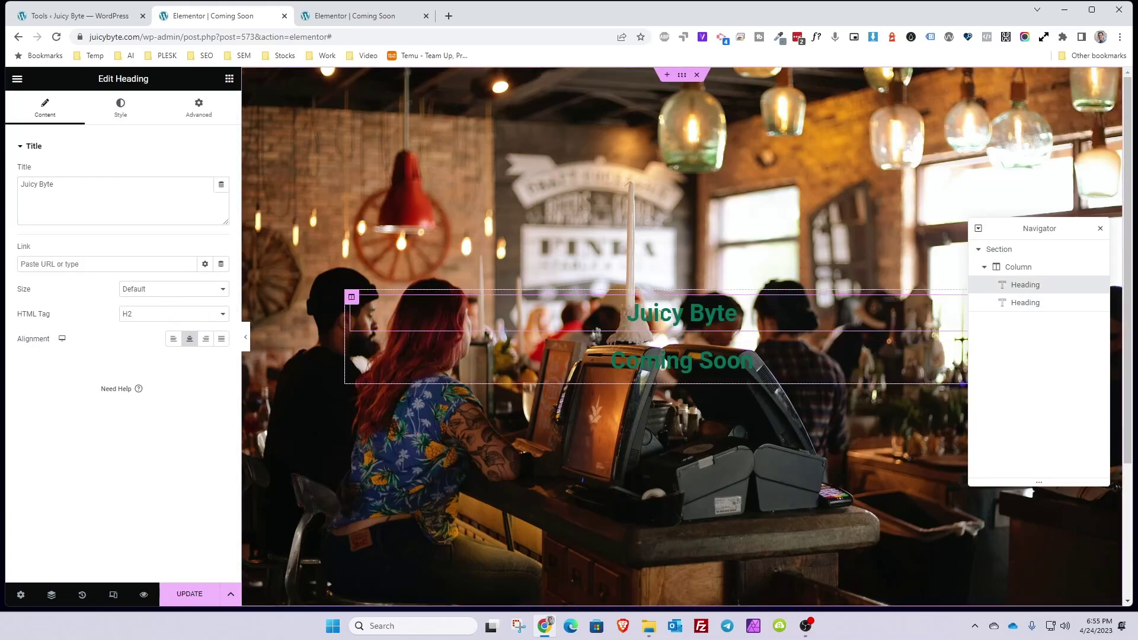
- Change the Juicy Byte heading's HTML tag from H2 to H1
left_click_drag(595, 319, 738, 315)
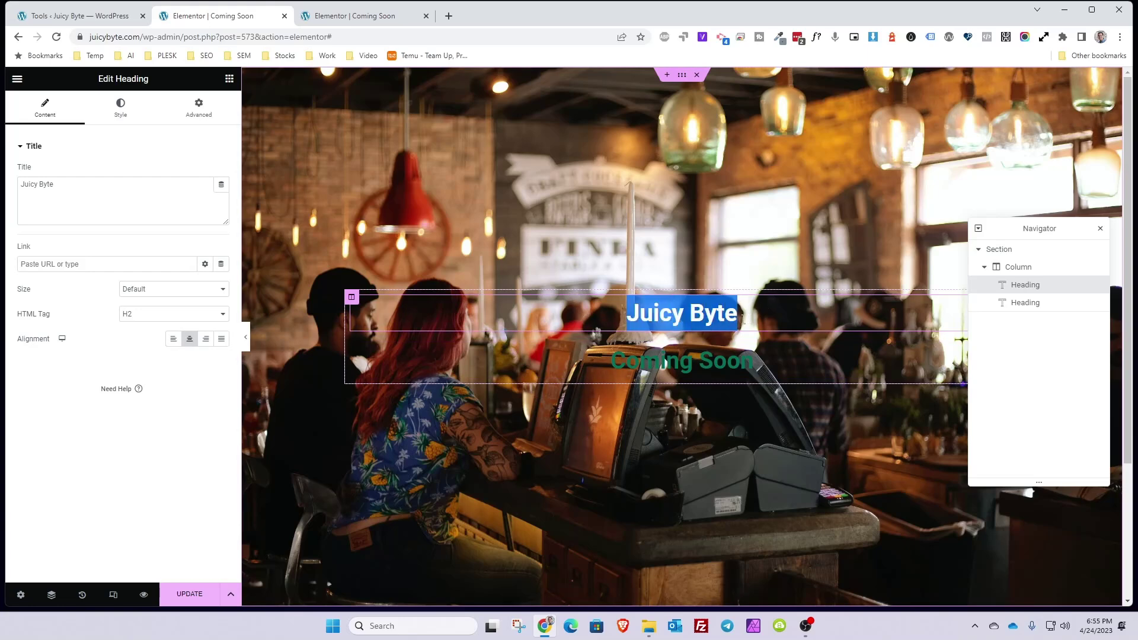
left_click(165, 315)
left_click(135, 328)
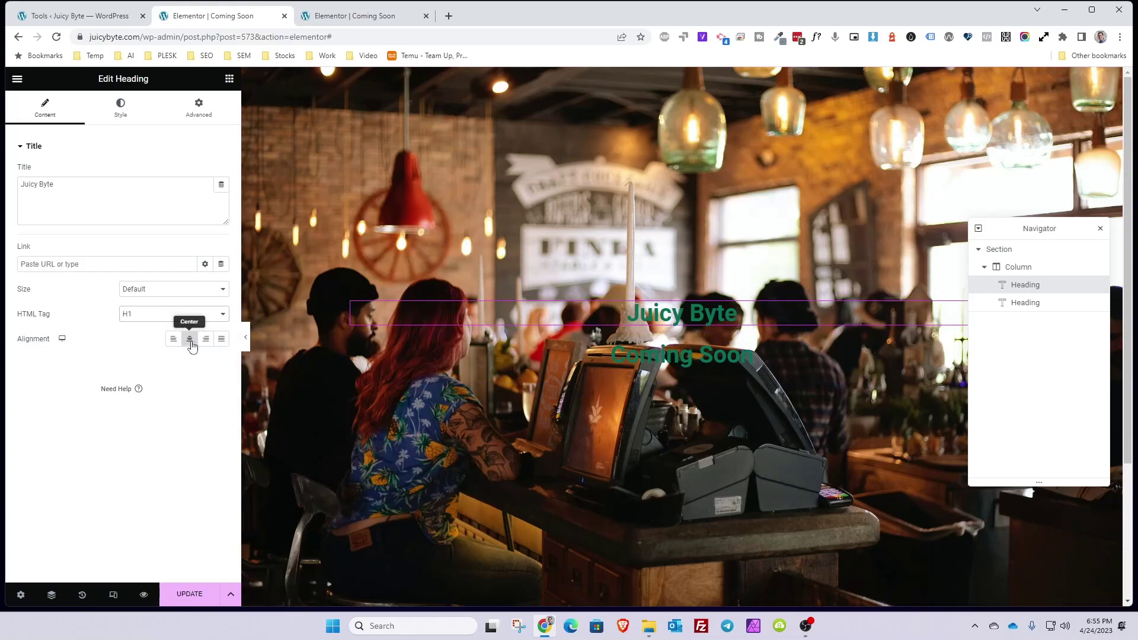
- Style Juicy Byte with the White global text colour and Page Headline global typography
left_click(121, 112)
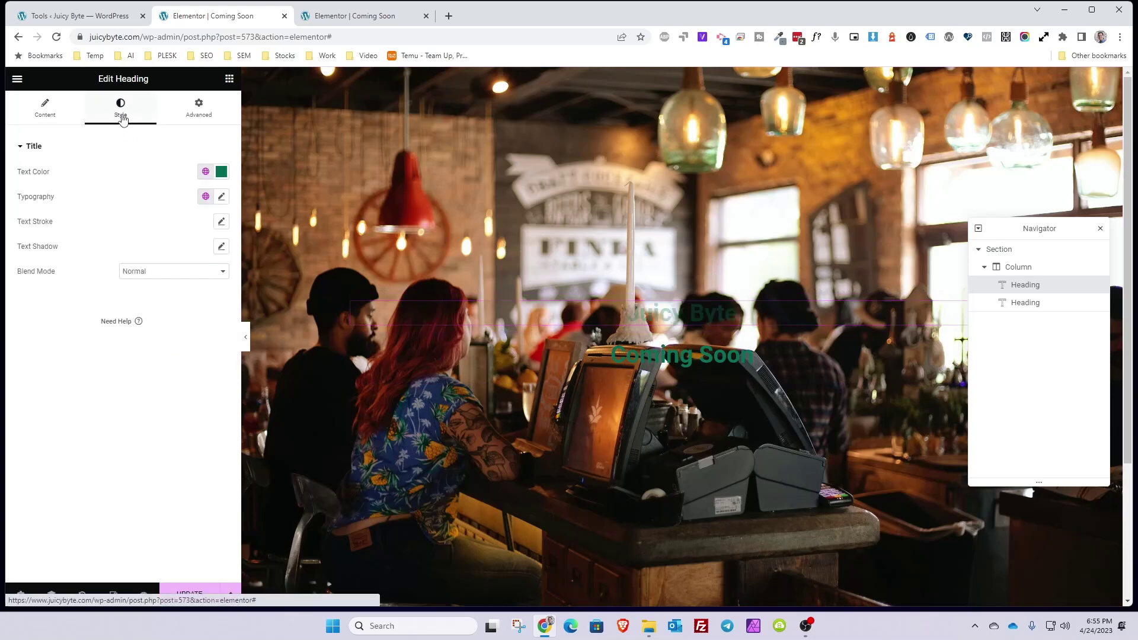
left_click(205, 173)
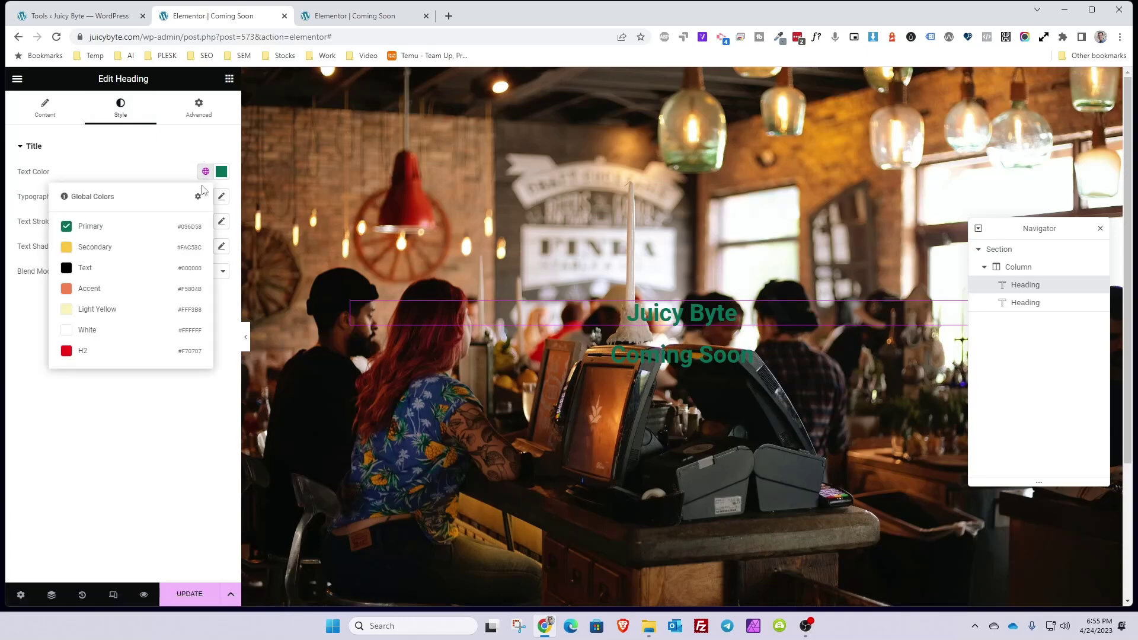
left_click(87, 330)
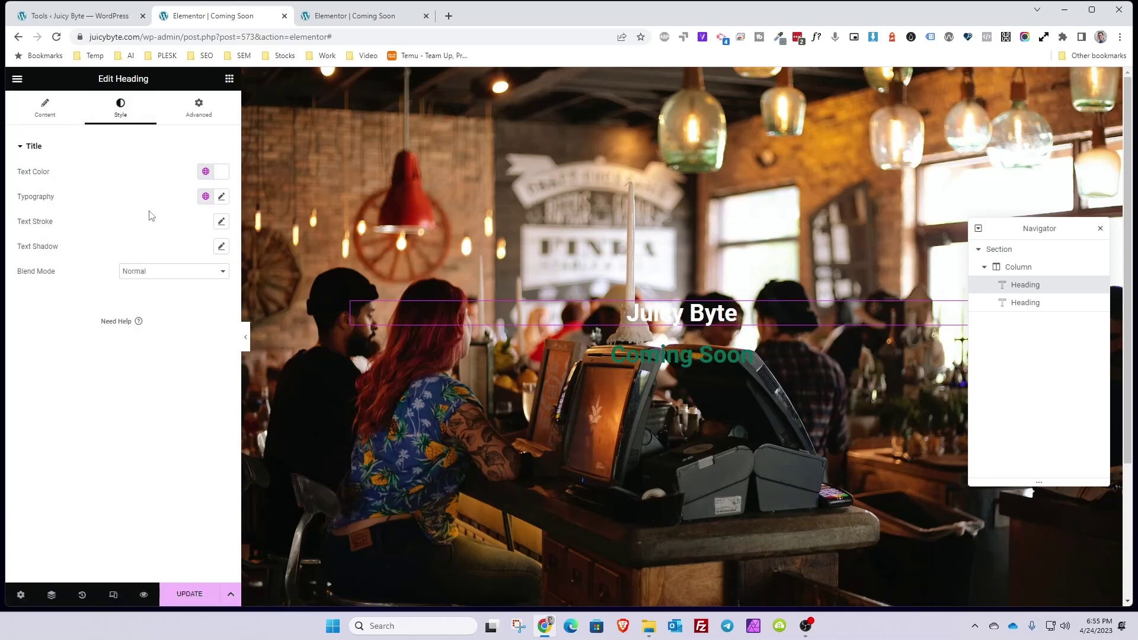
left_click(201, 200)
left_click(140, 343)
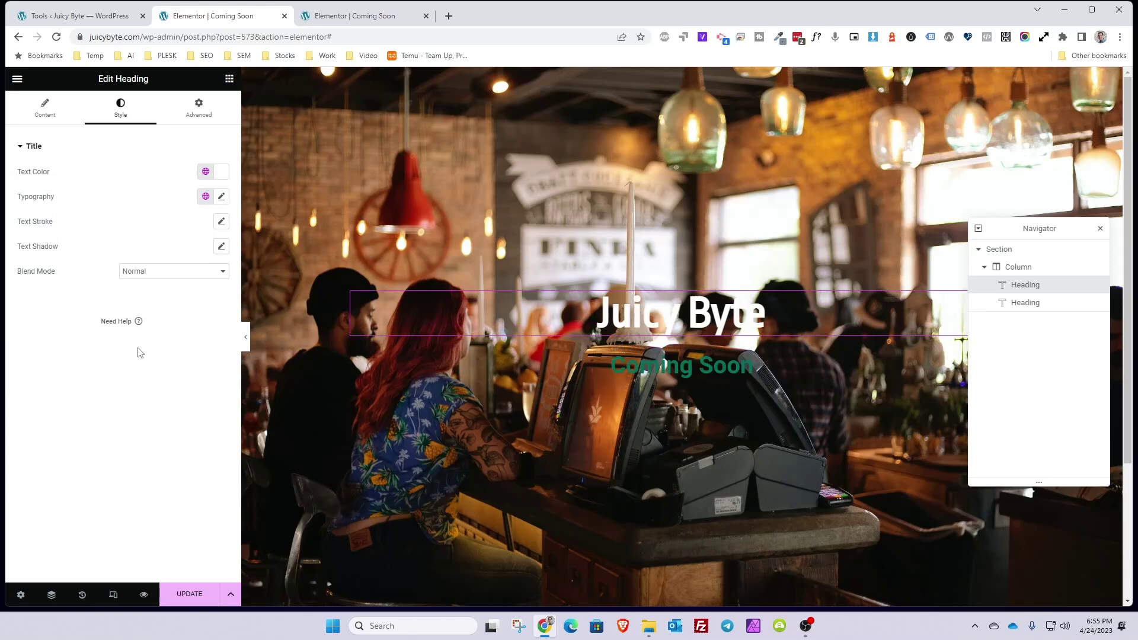
left_click(206, 196)
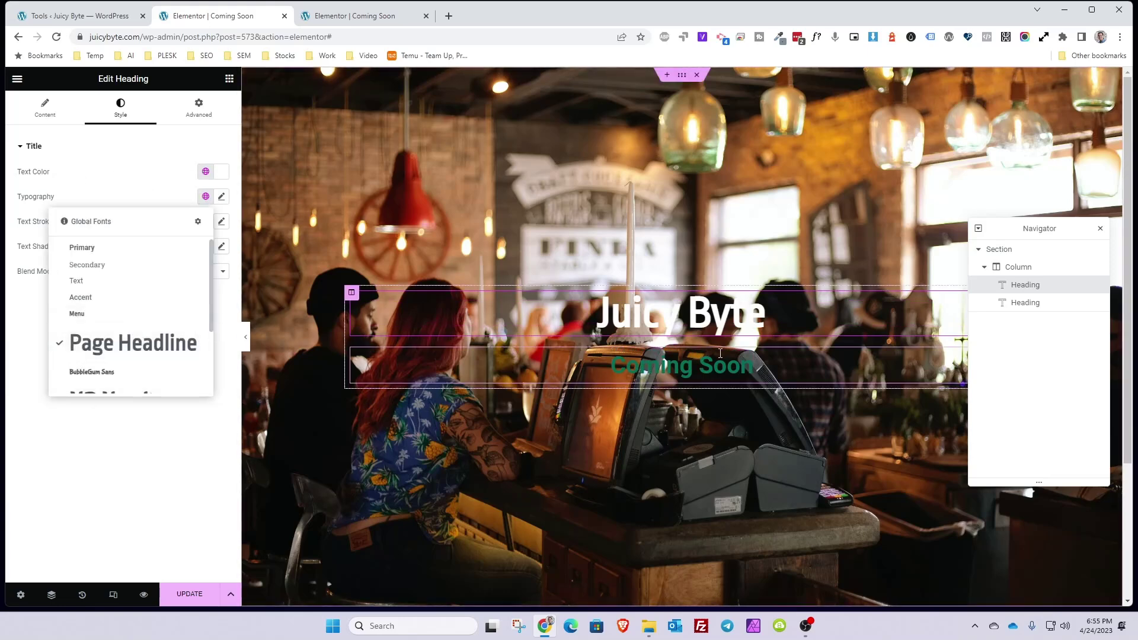
- Give the Juicy Byte heading a text shadow with blur 5
left_click(627, 367)
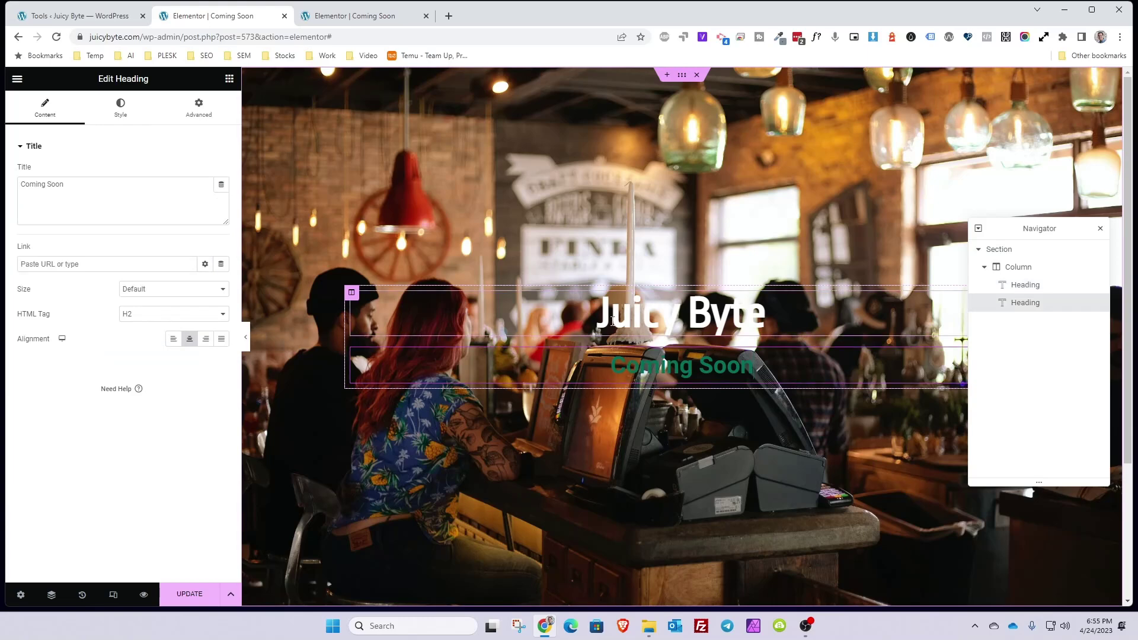
left_click(688, 316)
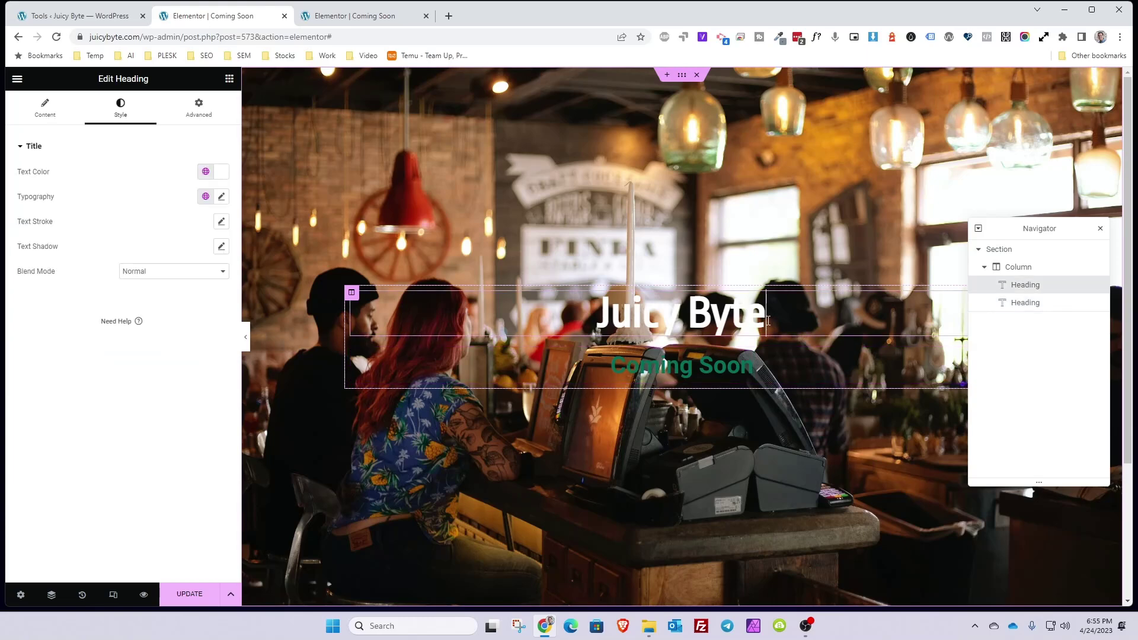
left_click_drag(765, 314, 611, 314)
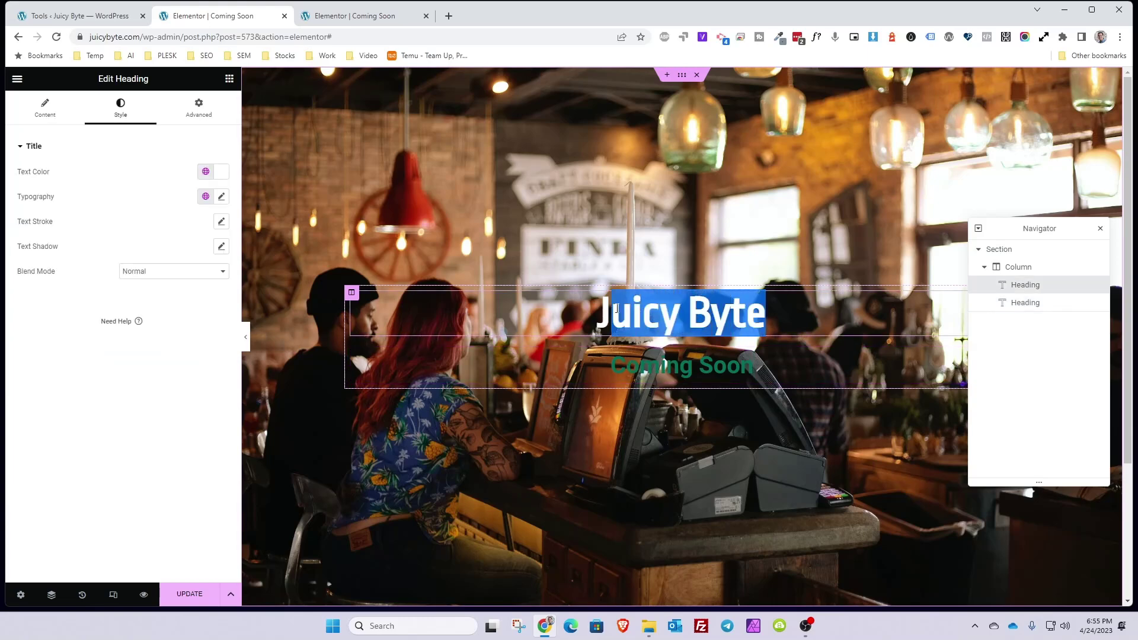
left_click(221, 246)
type("5")
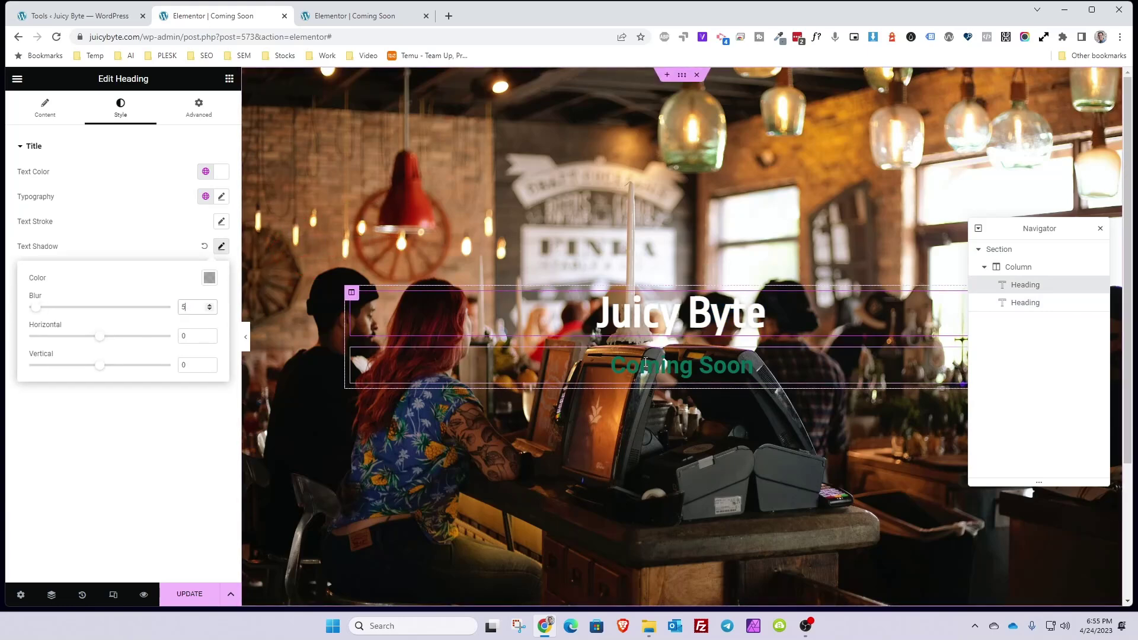
left_click(685, 277)
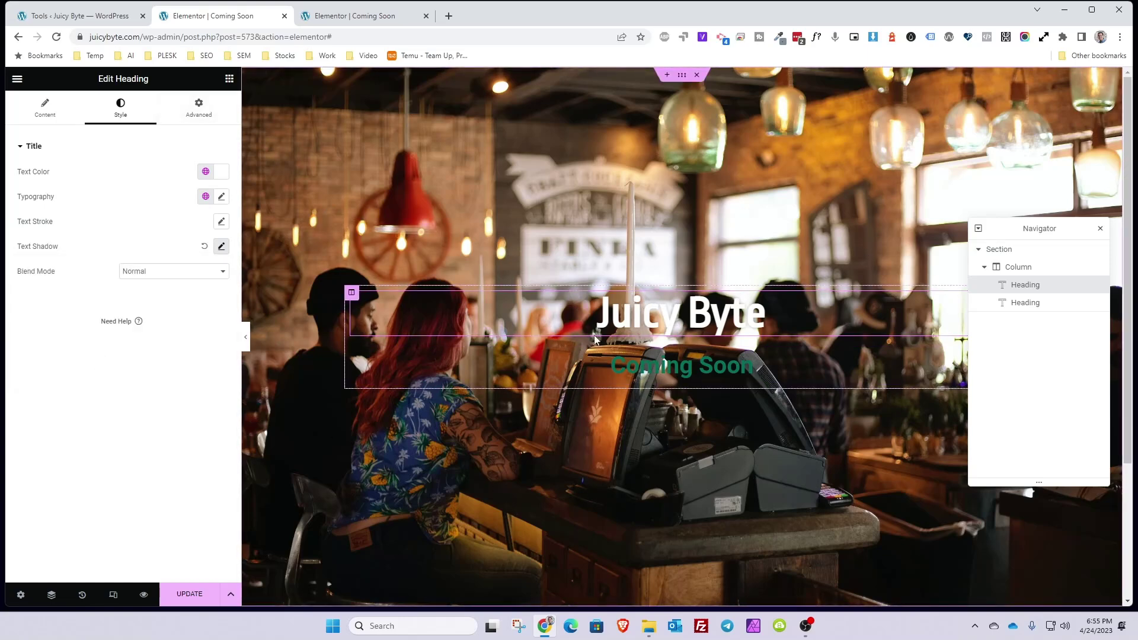
- Add a Classic black background overlay at about 0.5 opacity over the section's café photo
left_click(684, 76)
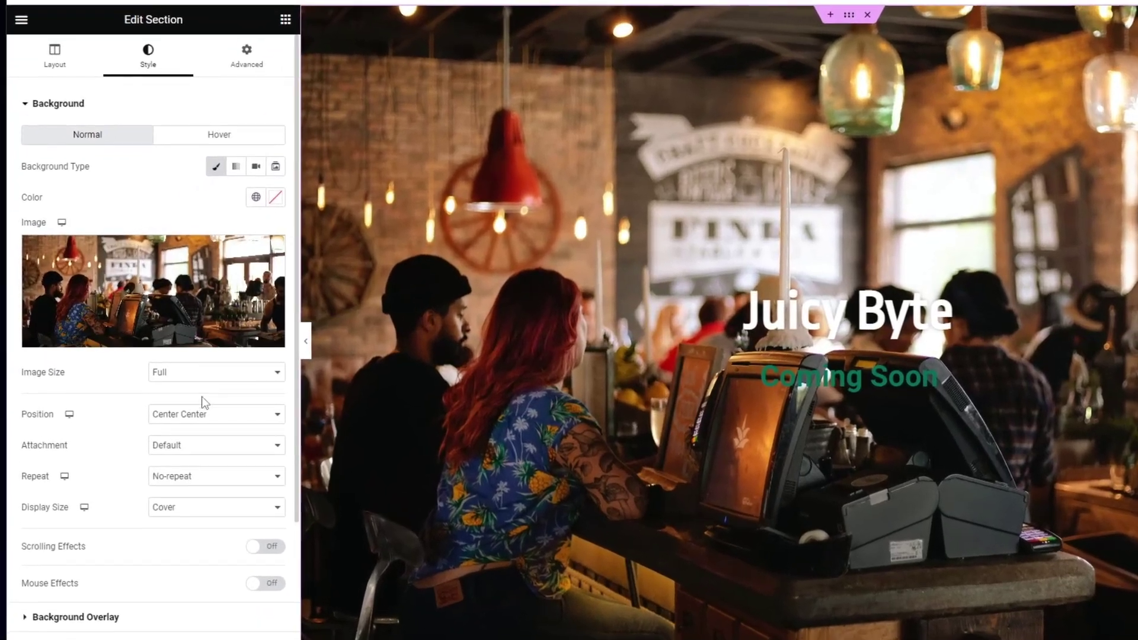
left_click(52, 104)
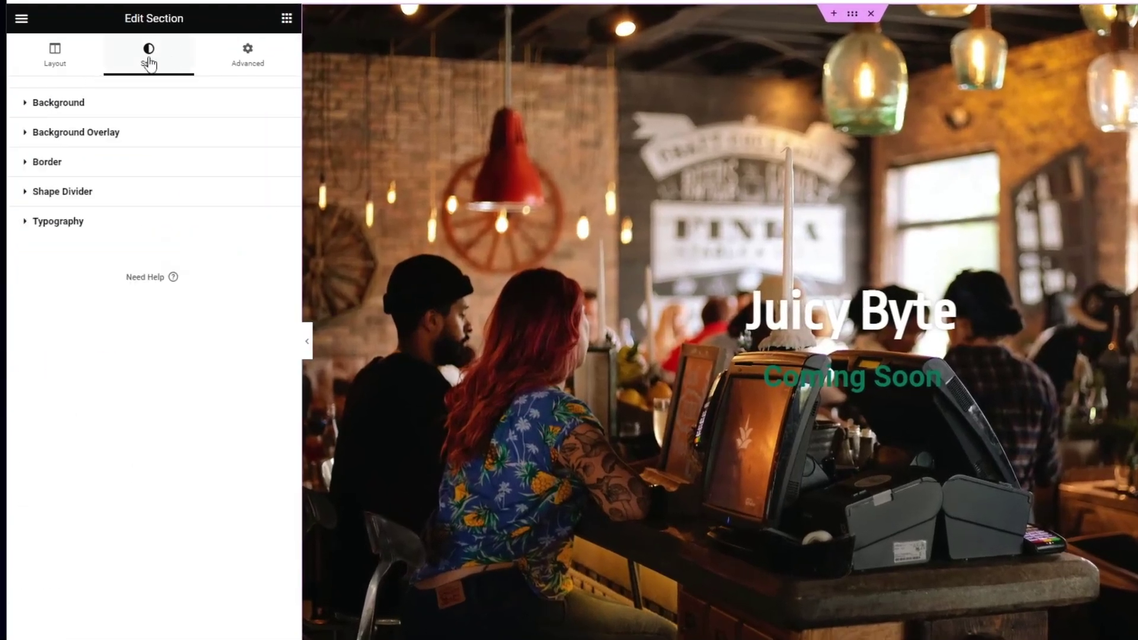
left_click(71, 137)
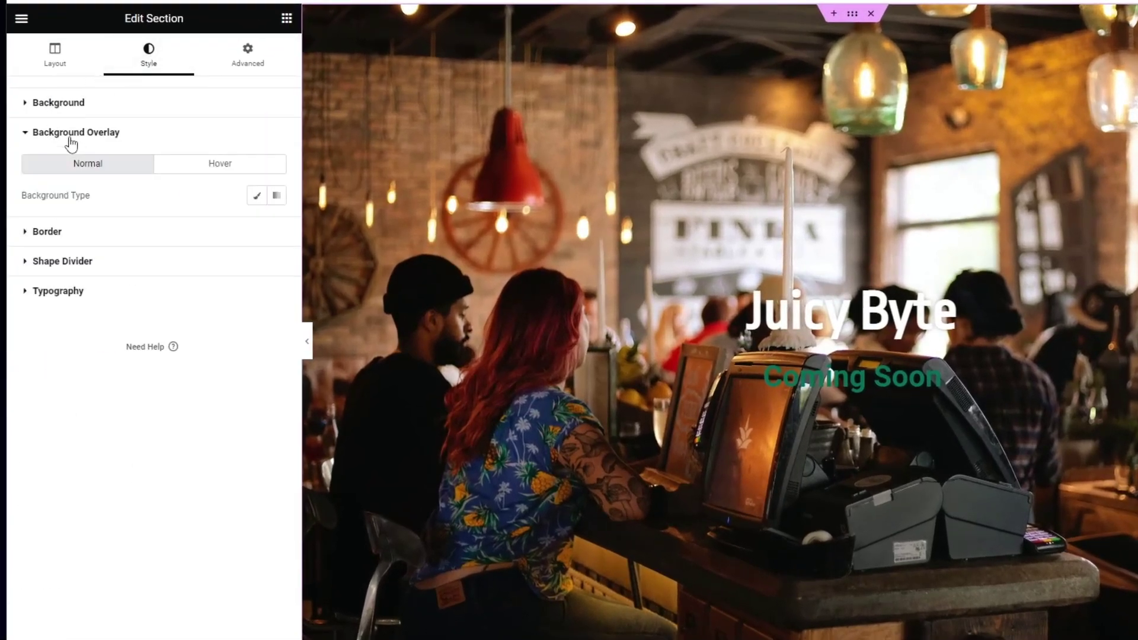
left_click(255, 199)
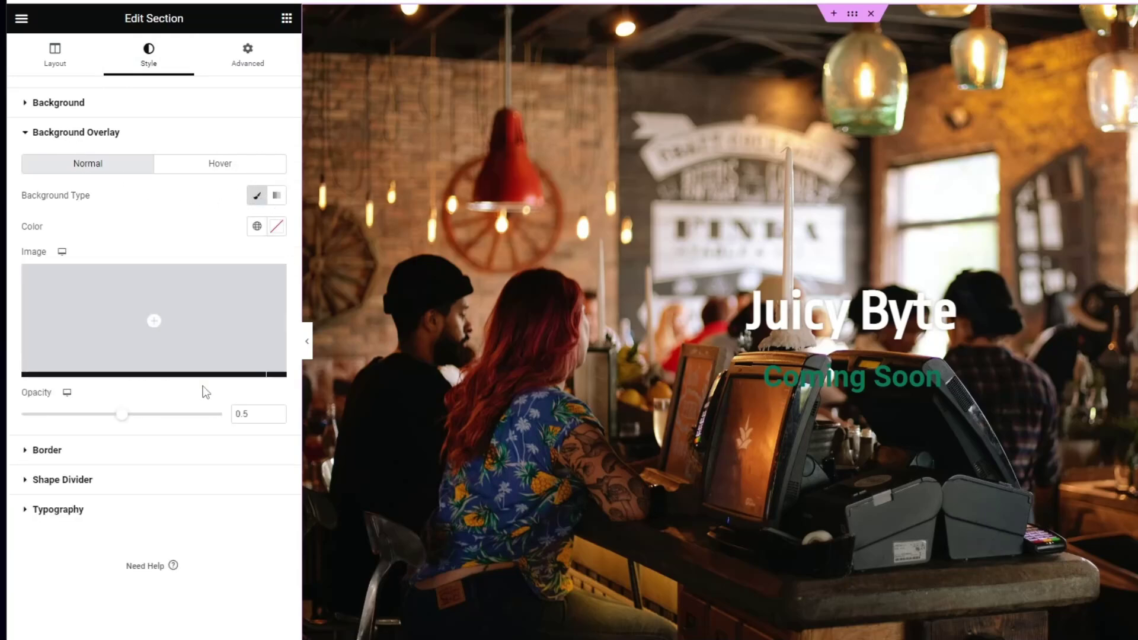
left_click(276, 229)
left_click(277, 432)
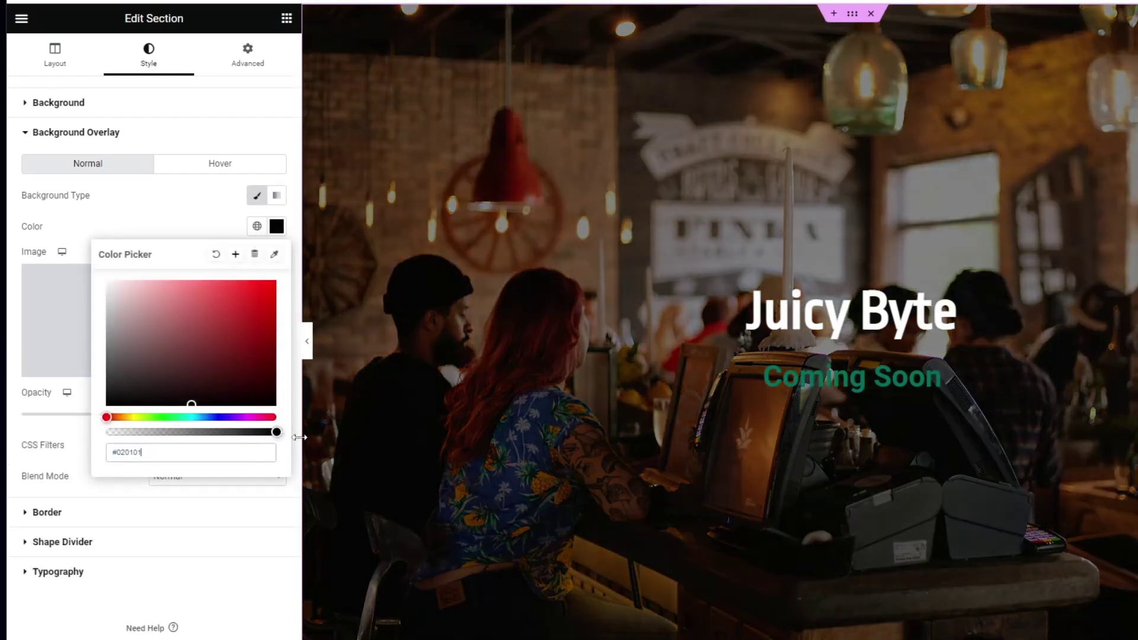
left_click_drag(277, 432, 227, 431)
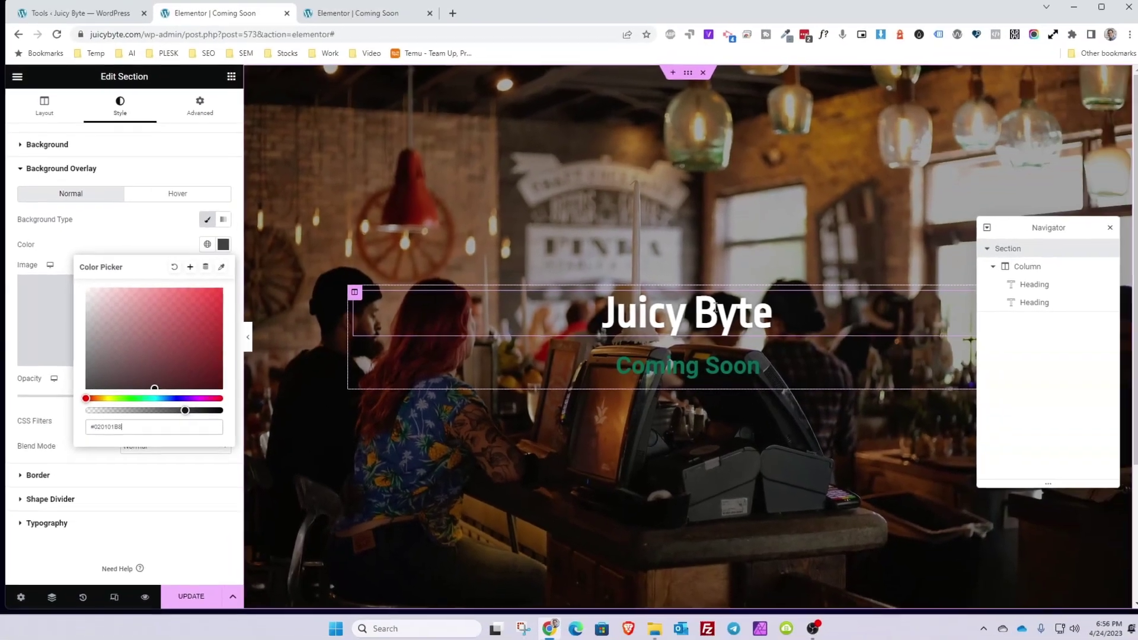
key("Escape")
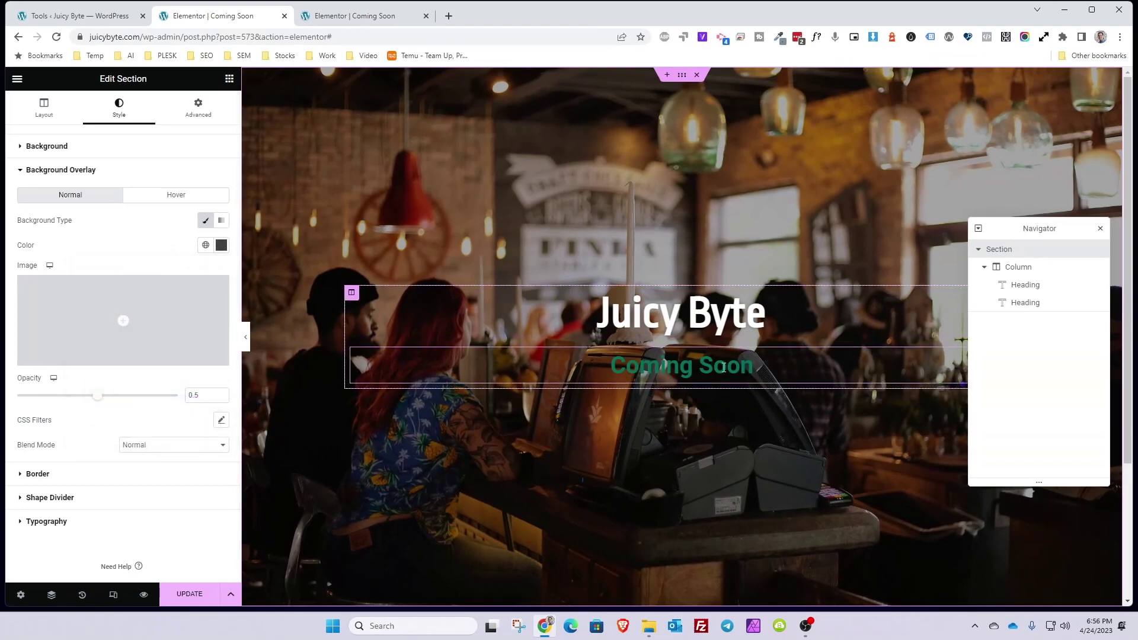
left_click(752, 367)
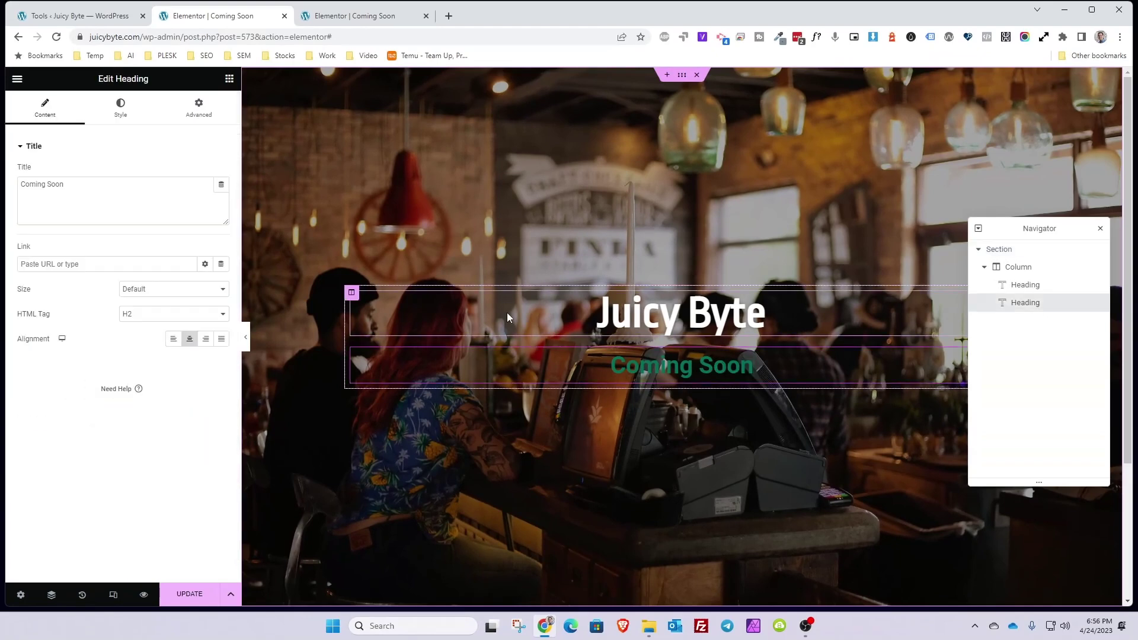
- Style Coming Soon with the Secondary yellow colour and H2 Headings global font
left_click(122, 107)
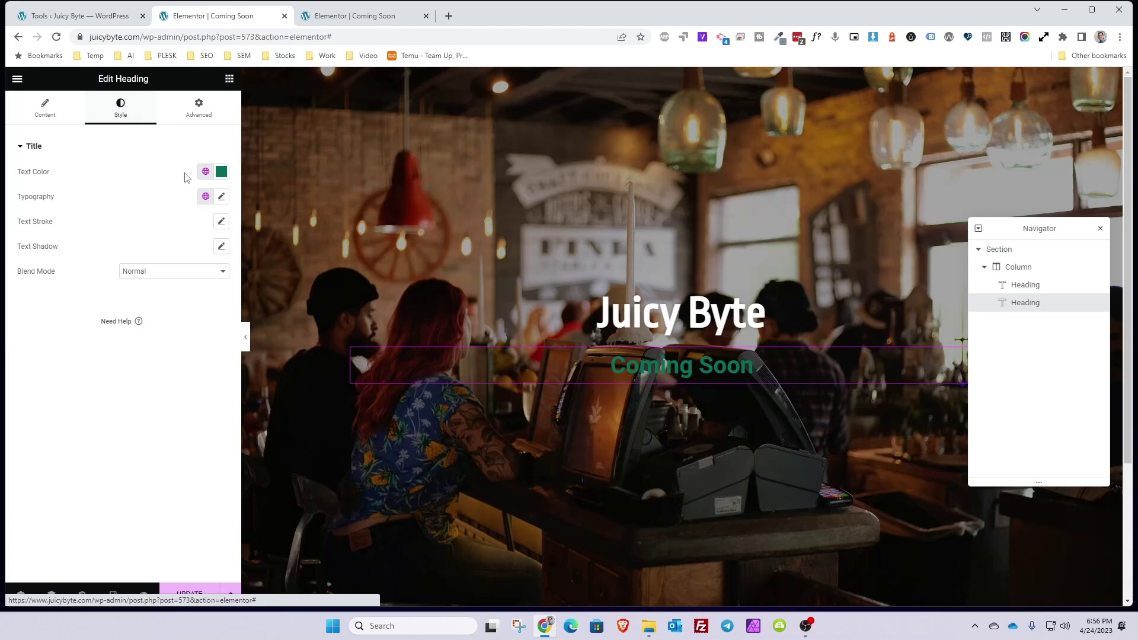
left_click(205, 172)
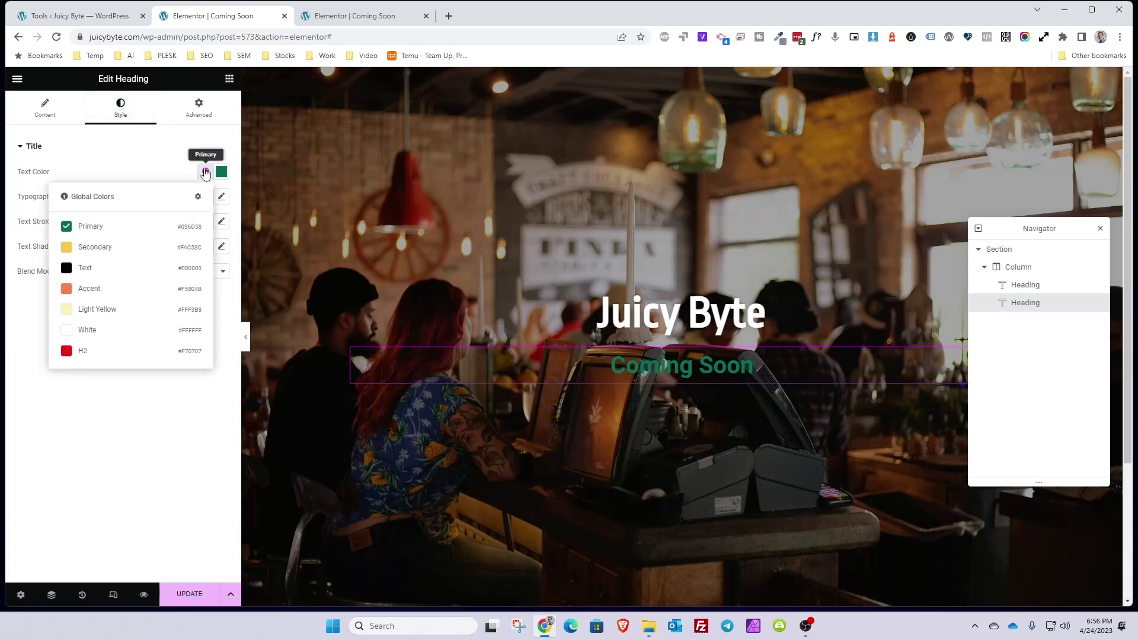
left_click(135, 252)
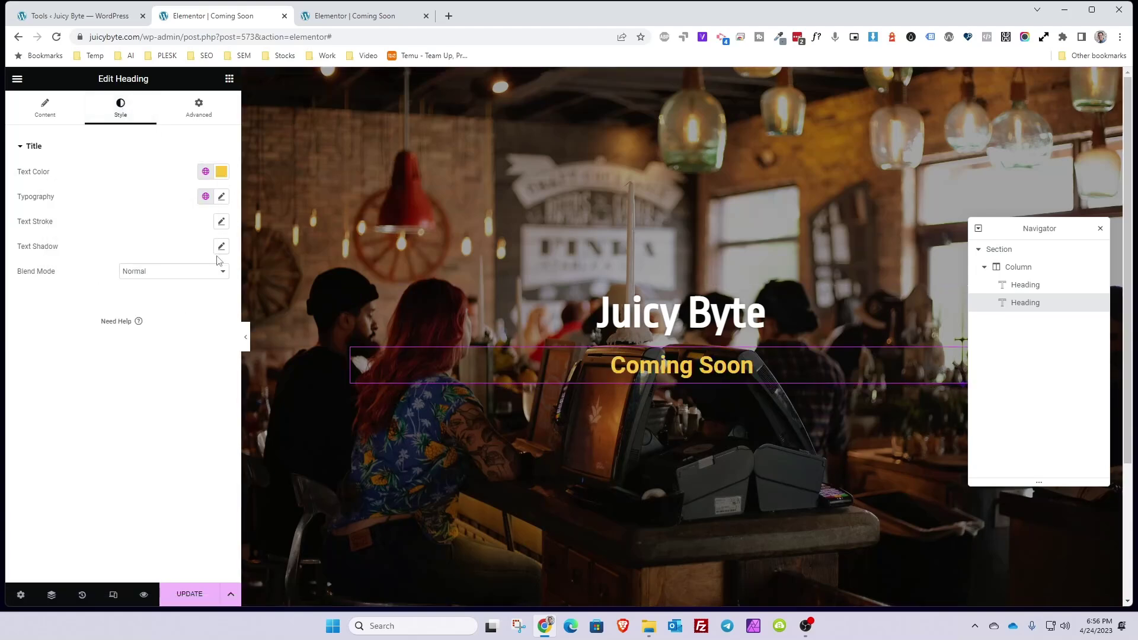
left_click(206, 196)
scroll(80, 358, "down", 2)
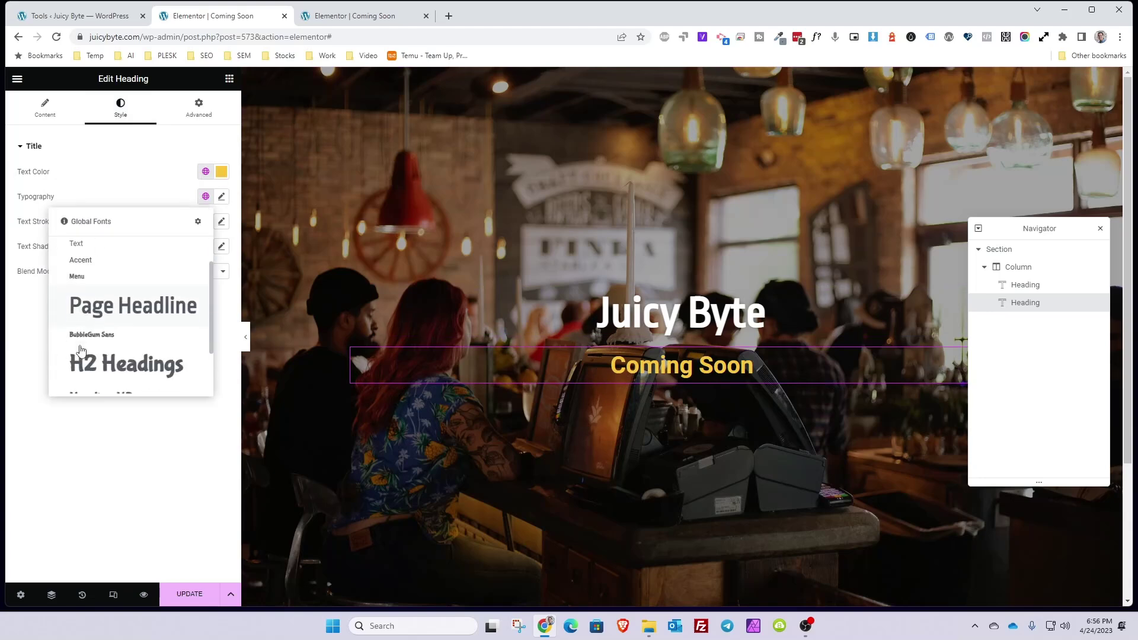
left_click(139, 350)
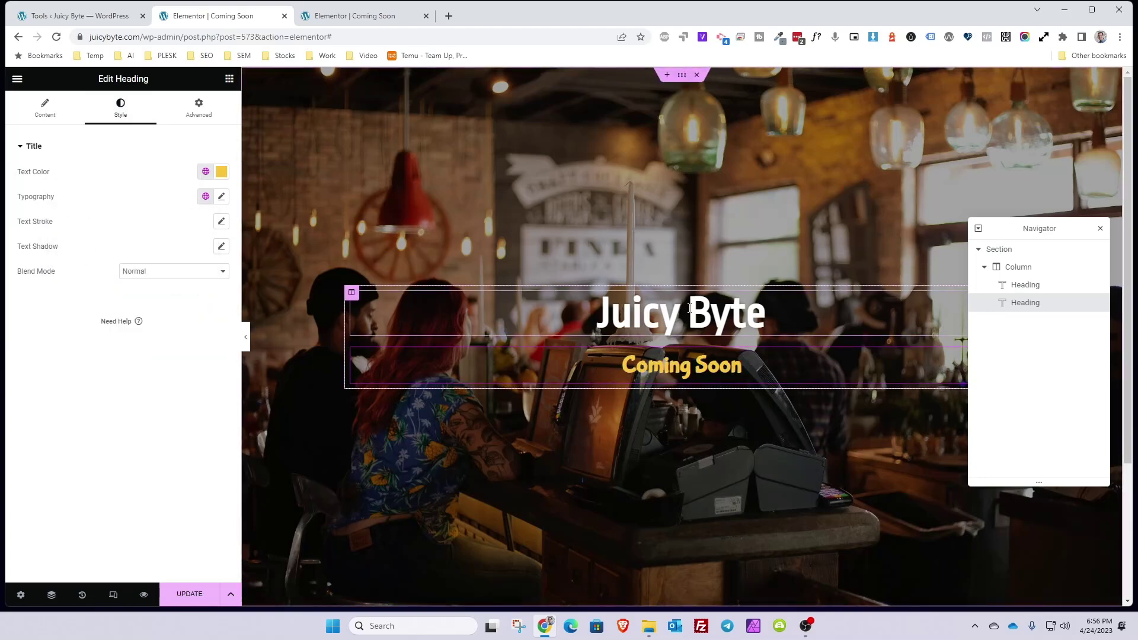
- Finish the Coming Soon text shadow settings and save the template with UPDATE
left_click(220, 248)
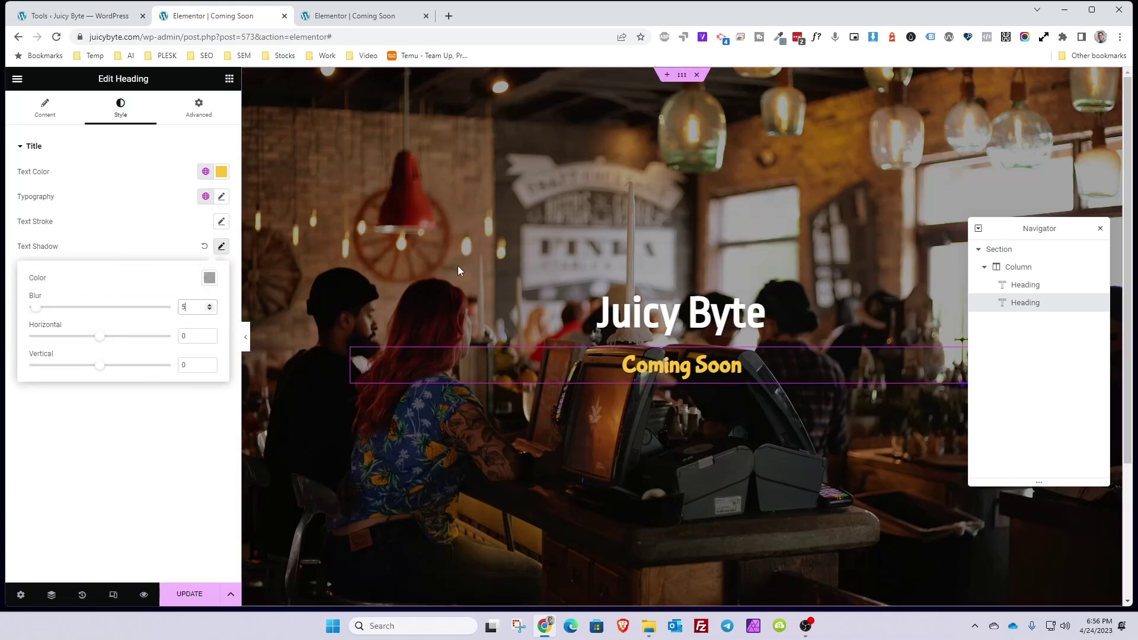
left_click(624, 211)
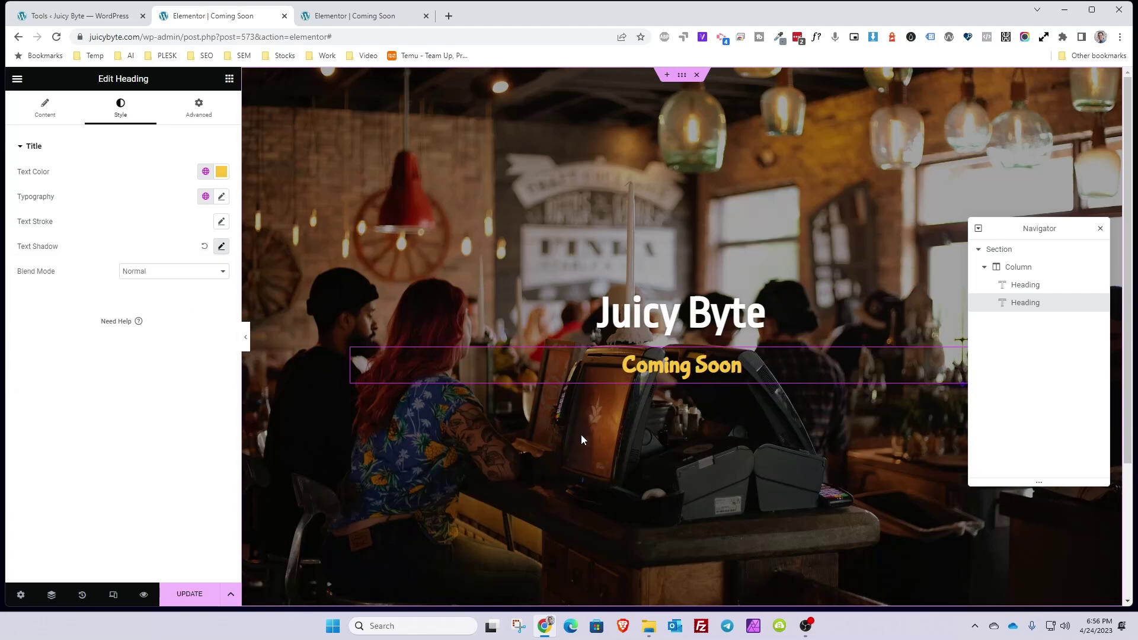
left_click(188, 594)
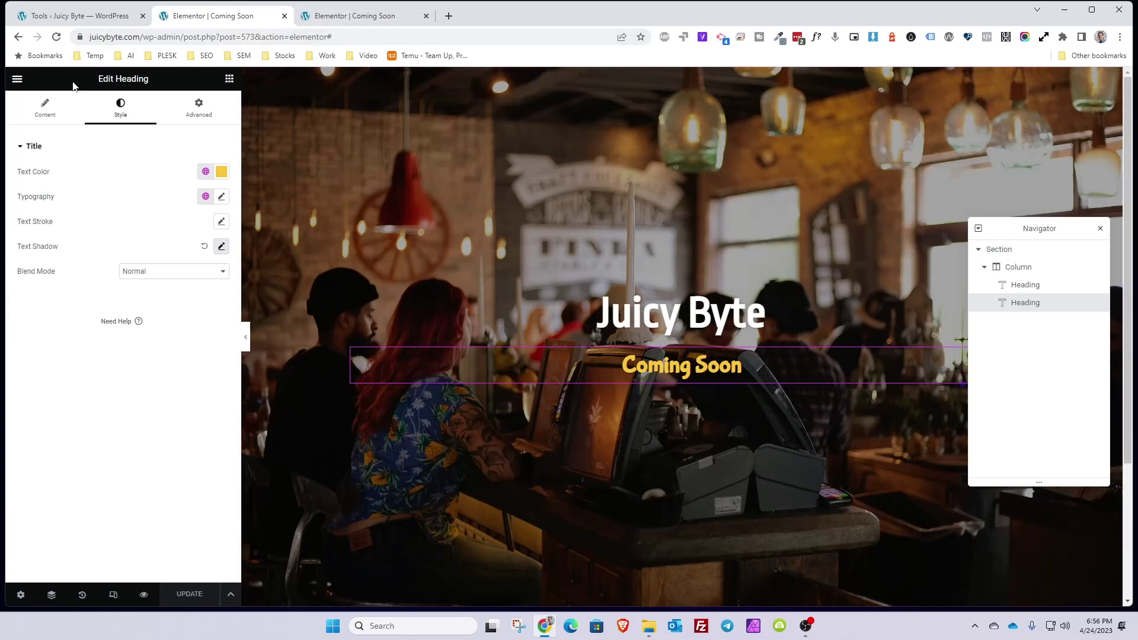
- Open the template's View Page link in a new tab and preview both headings over the darkened photo
left_click(17, 79)
right_click(62, 282)
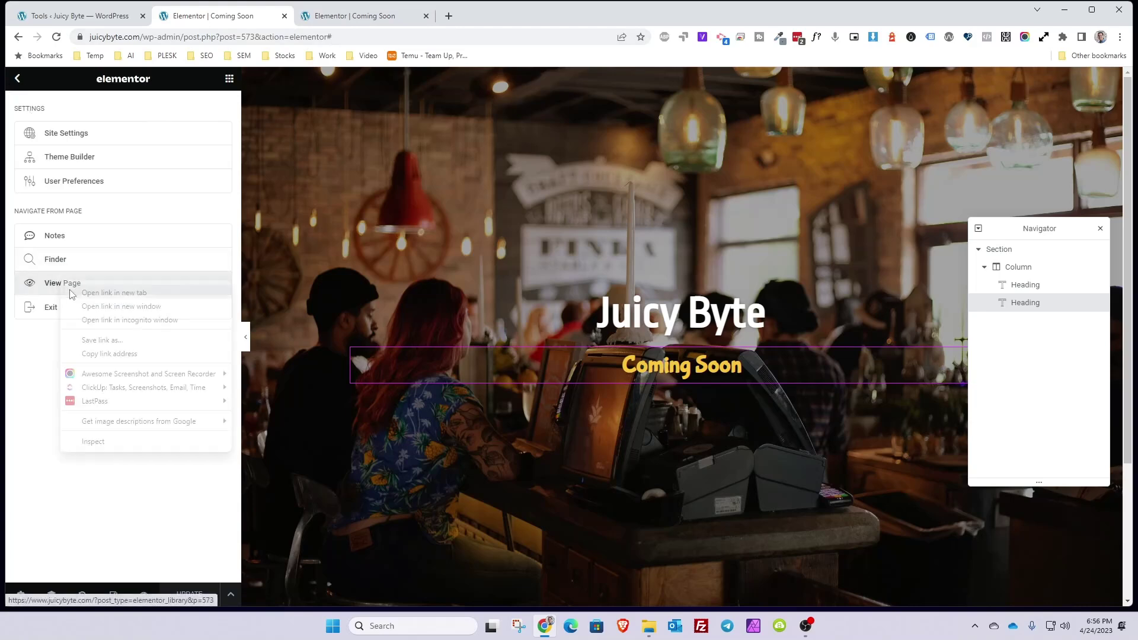
left_click(77, 294)
left_click(359, 16)
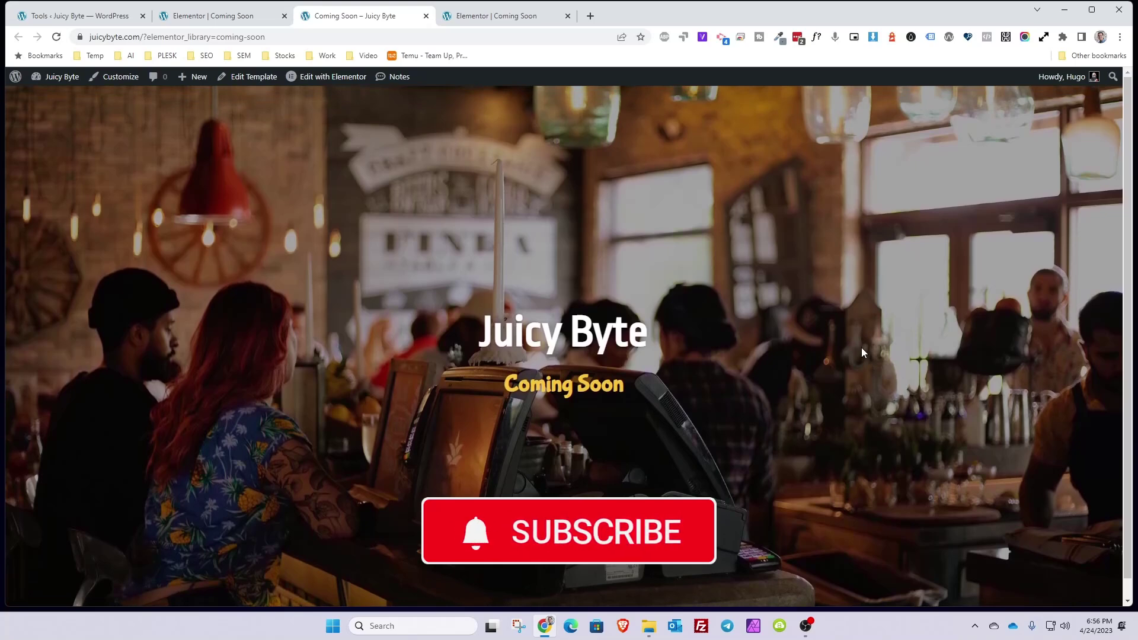
left_click_drag(415, 350, 440, 324)
left_click(633, 391)
left_click(459, 319)
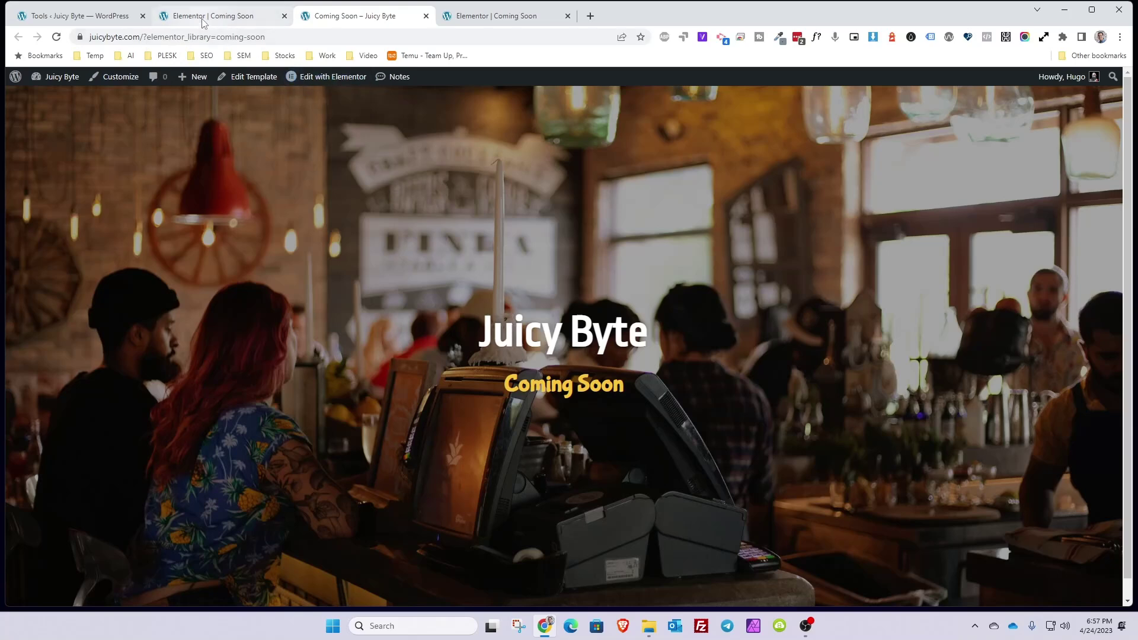
- Close the preview, search widgets for 'for', and drop a Form widget below the Coming Soon subtitle
left_click(426, 16)
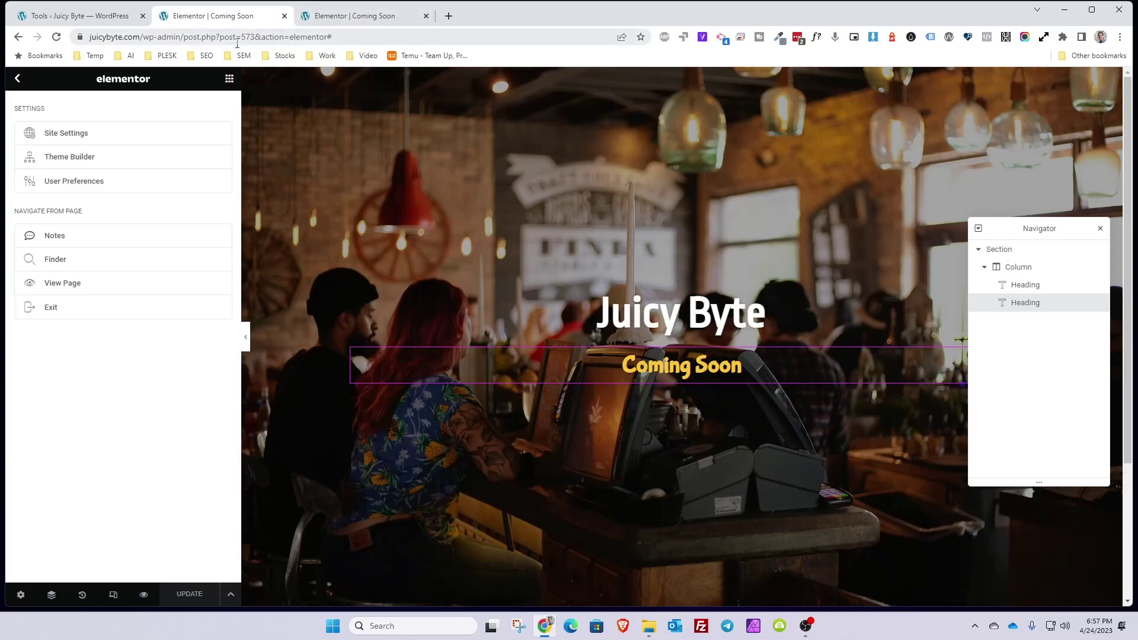
left_click(18, 79)
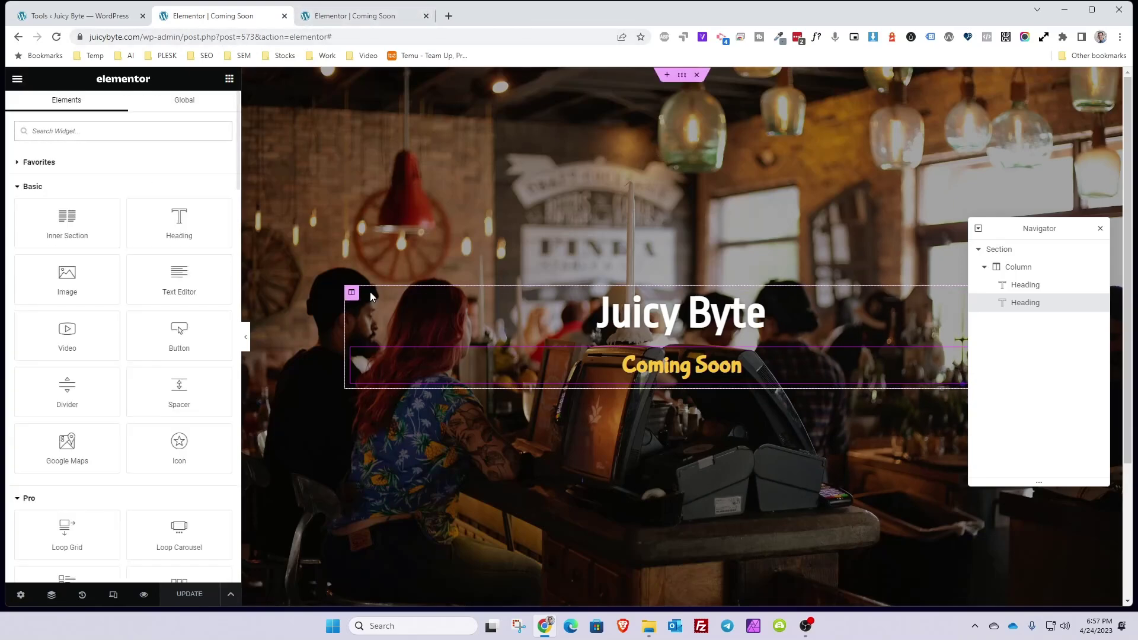
left_click(106, 137)
type("form")
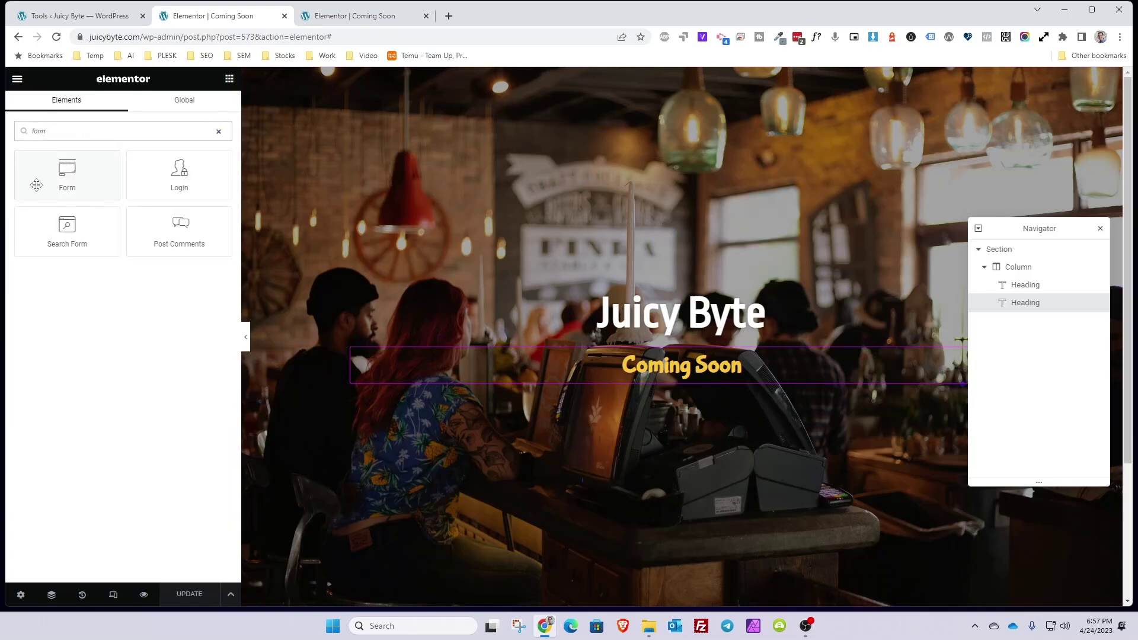
left_click_drag(60, 177, 673, 386)
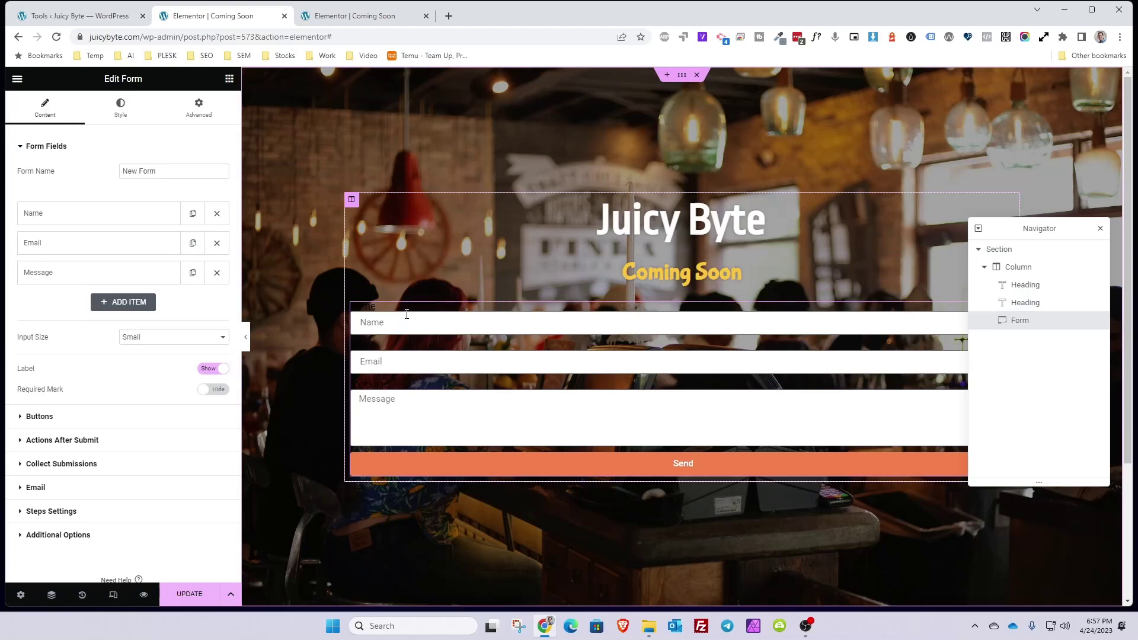
- Add an Inner Section, delete its right column, and move the Form into the remaining column via Navigator
left_click(230, 78)
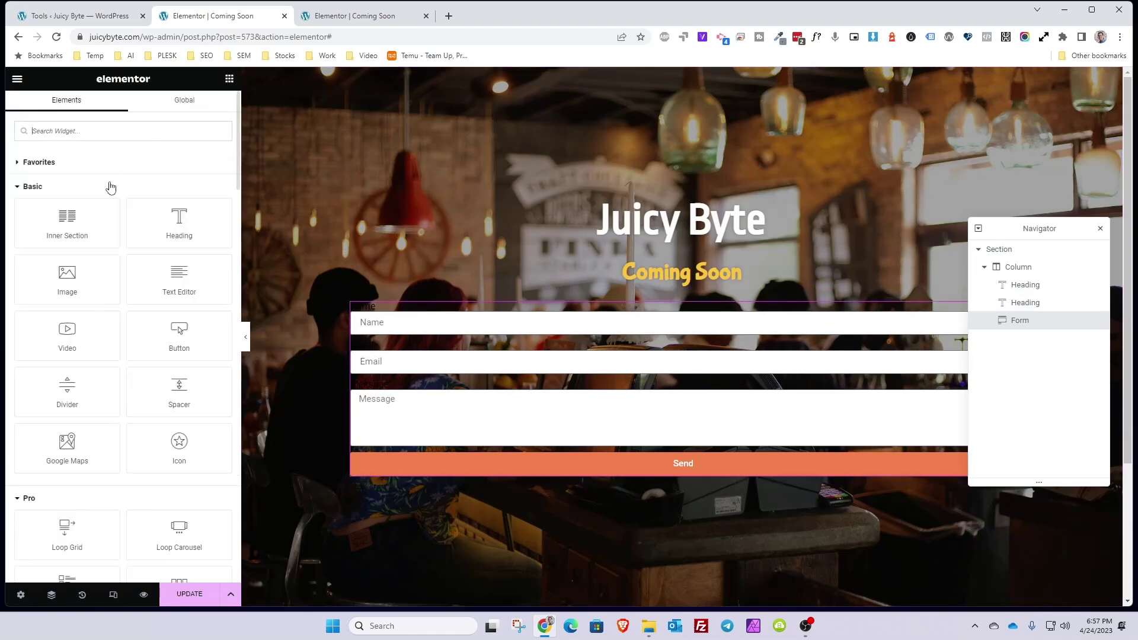
left_click_drag(67, 222, 633, 310)
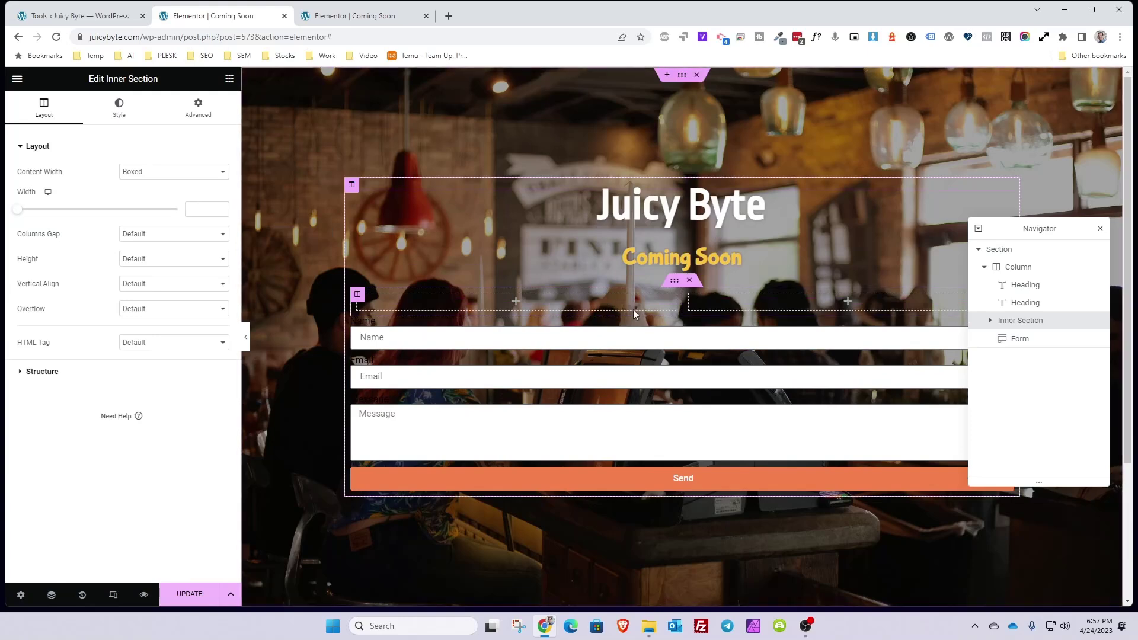
right_click(691, 296)
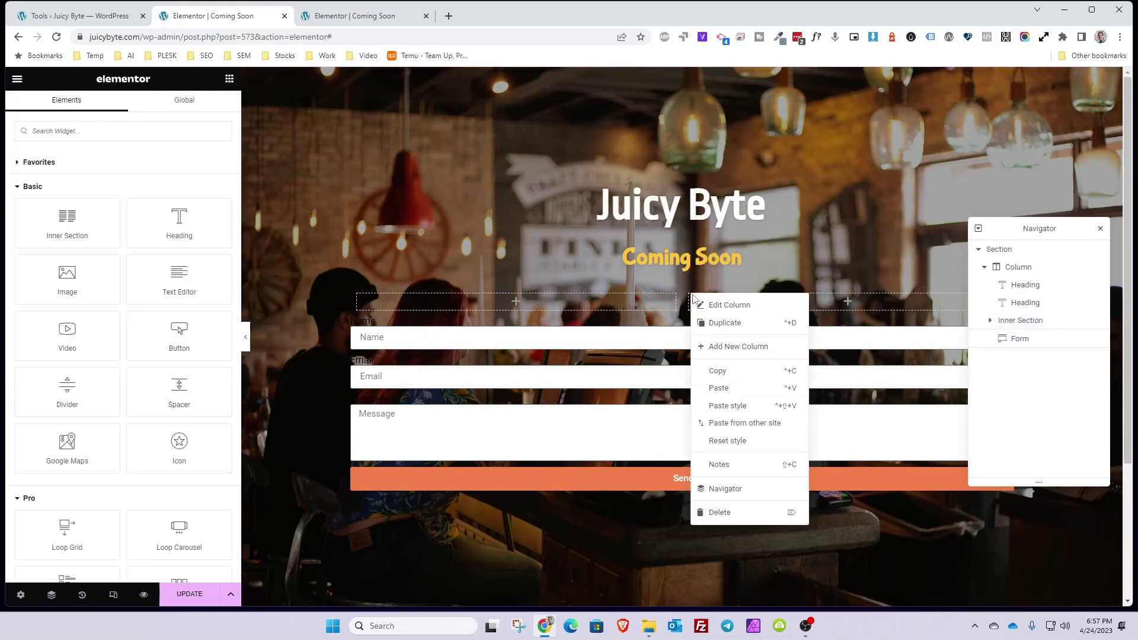
left_click(744, 511)
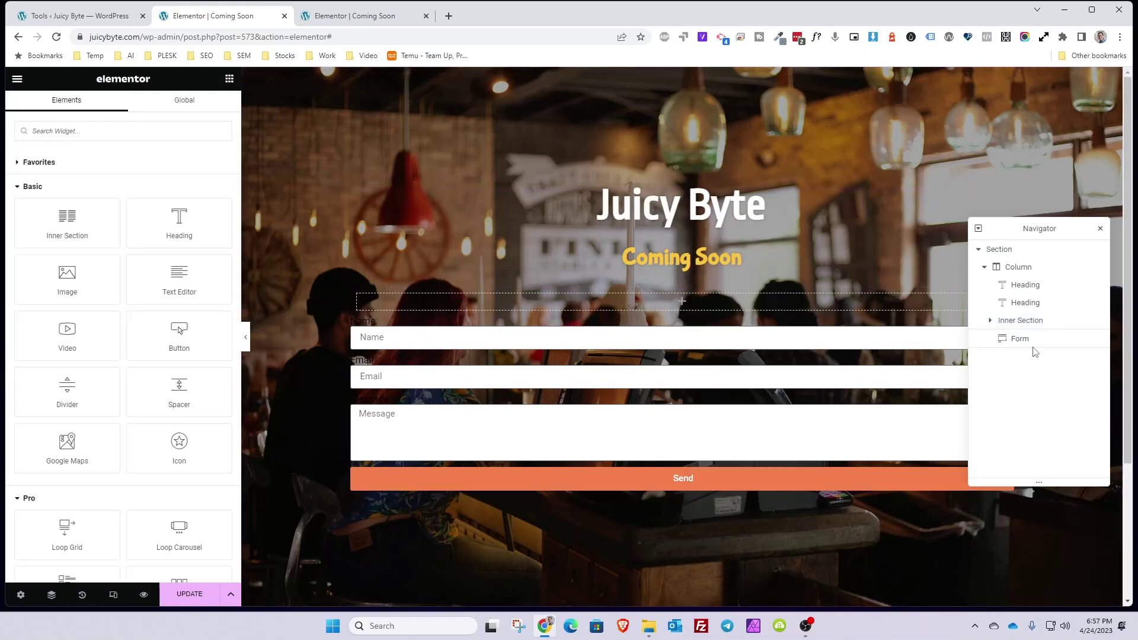
left_click(990, 320)
left_click(999, 344)
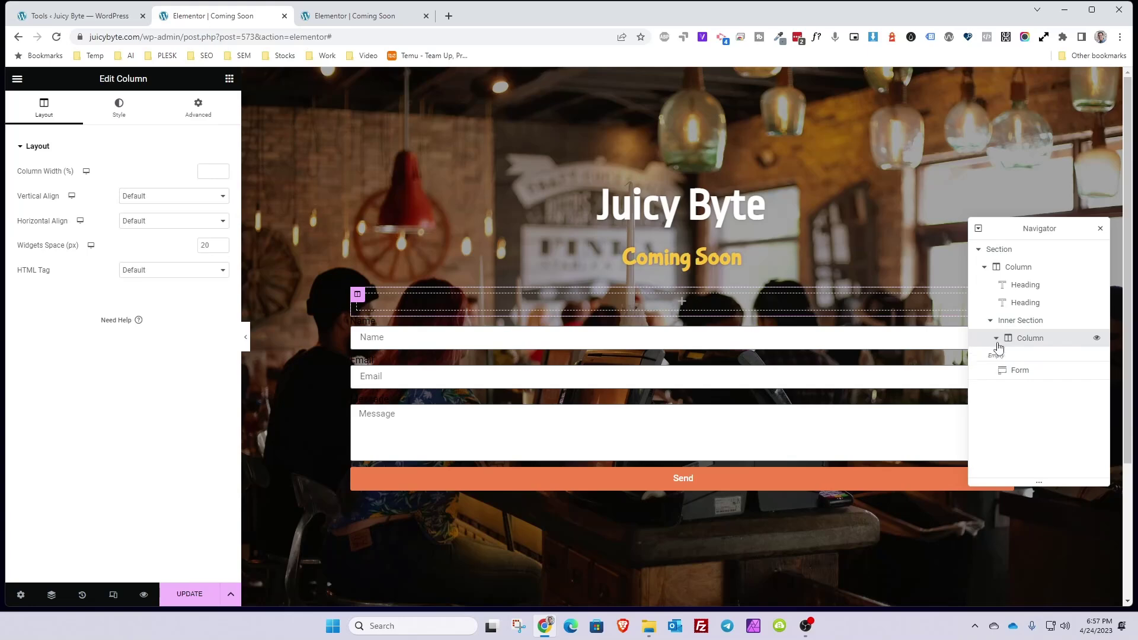
left_click_drag(1009, 372, 1017, 356)
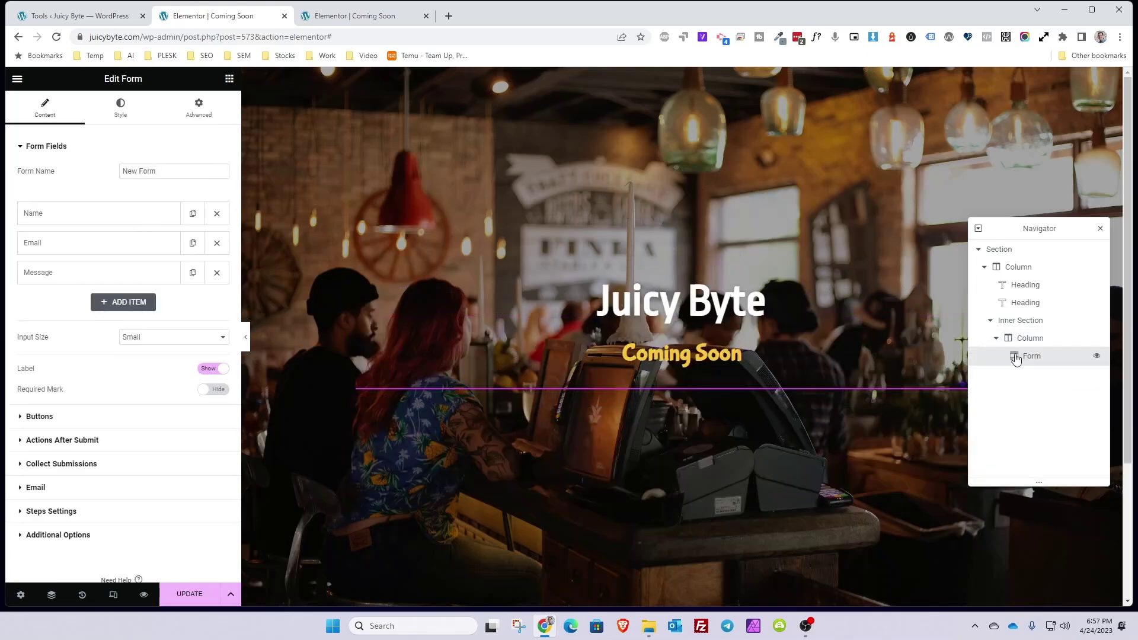
- Set the inner section's left and right padding to 30% and save the template
left_click(357, 303)
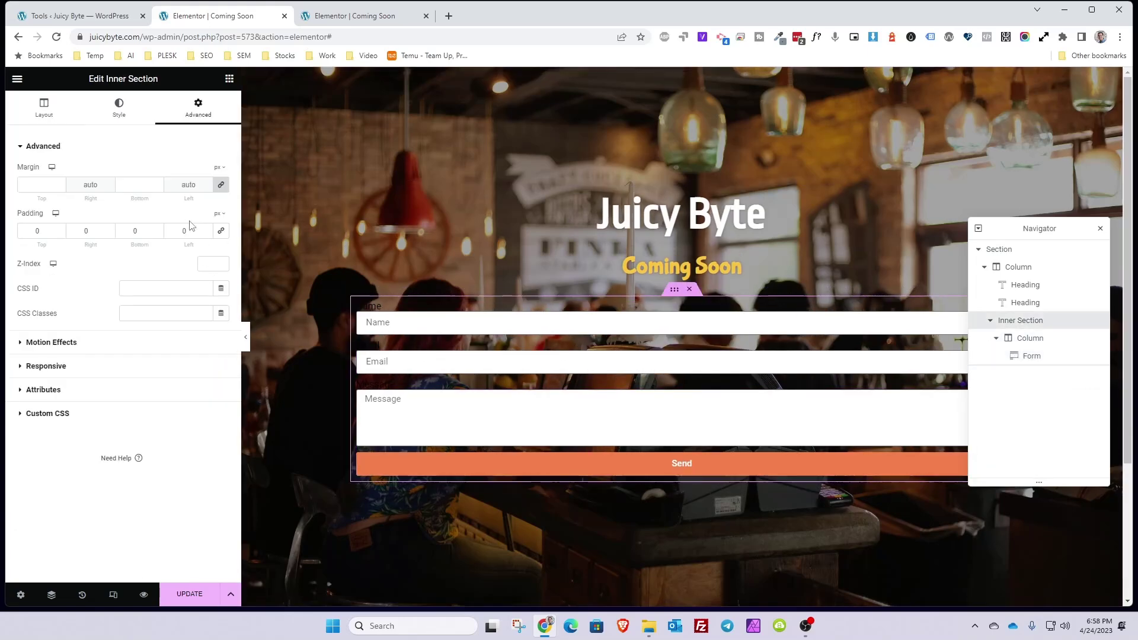
left_click(217, 214)
left_click(86, 231)
type("30")
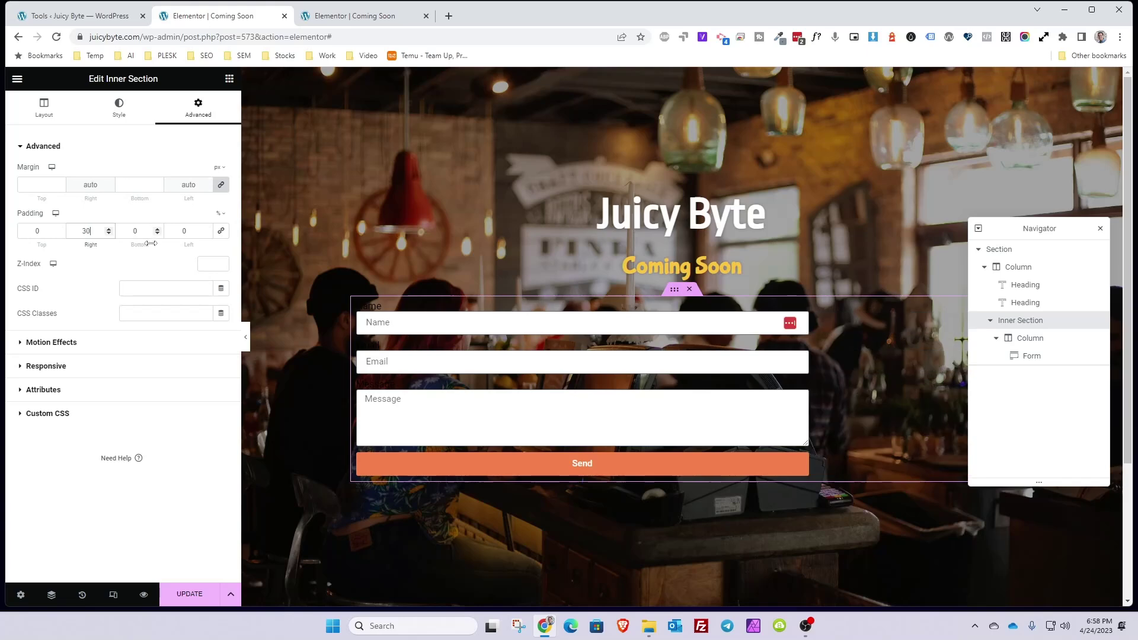
left_click(166, 230)
type("30")
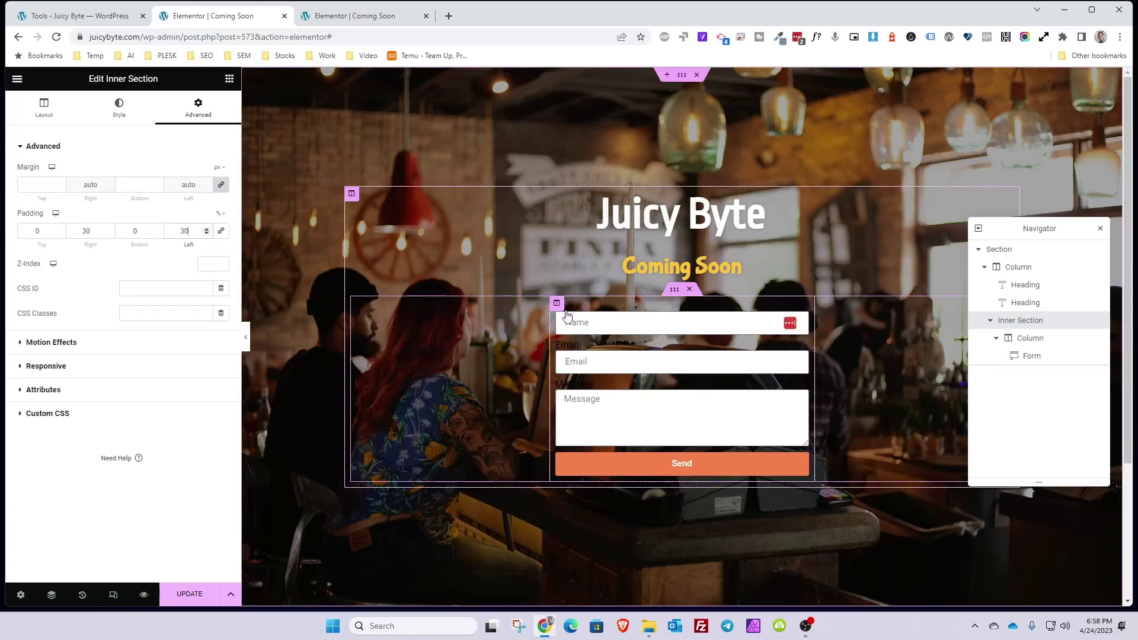
left_click(202, 595)
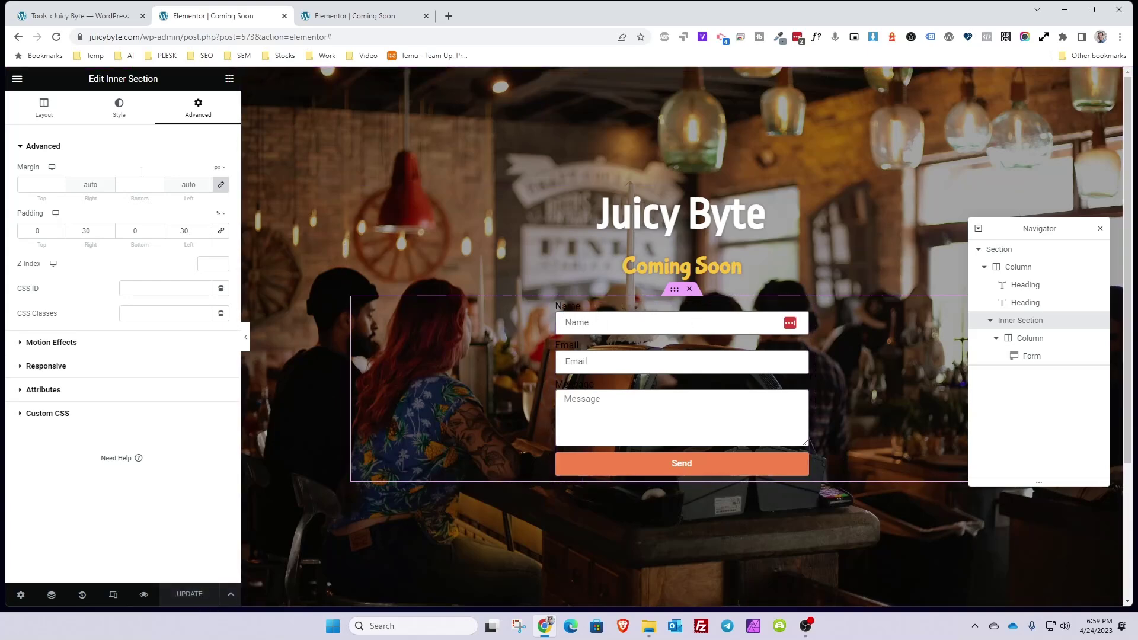
left_click(594, 355)
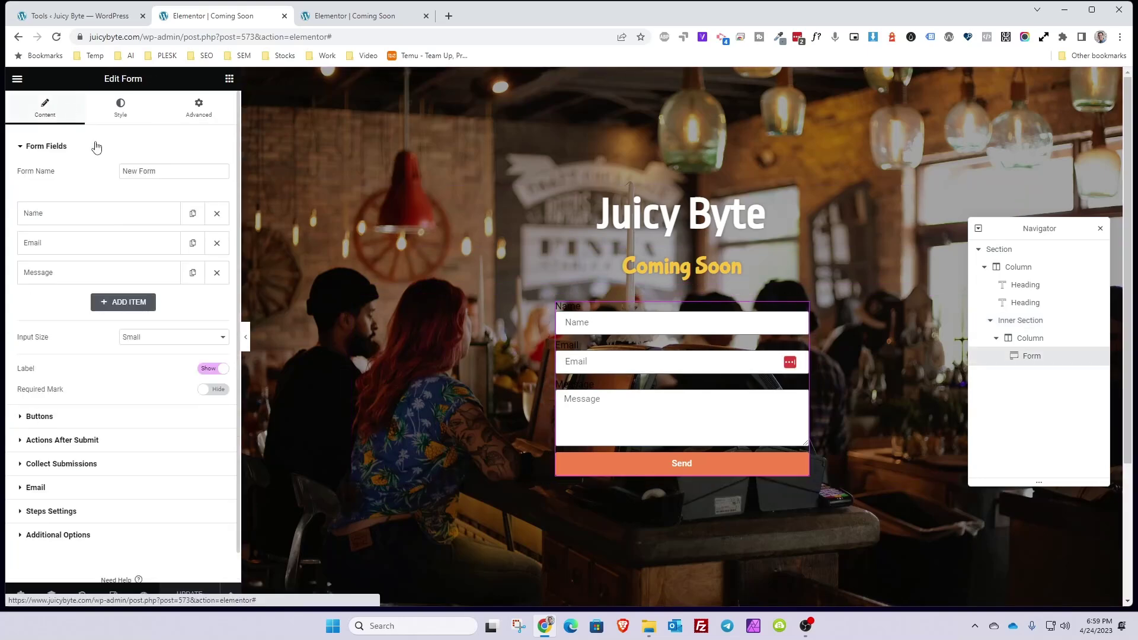
- Delete the Name and Message fields and set Label to Hide, leaving only Email
left_click(217, 215)
left_click(219, 243)
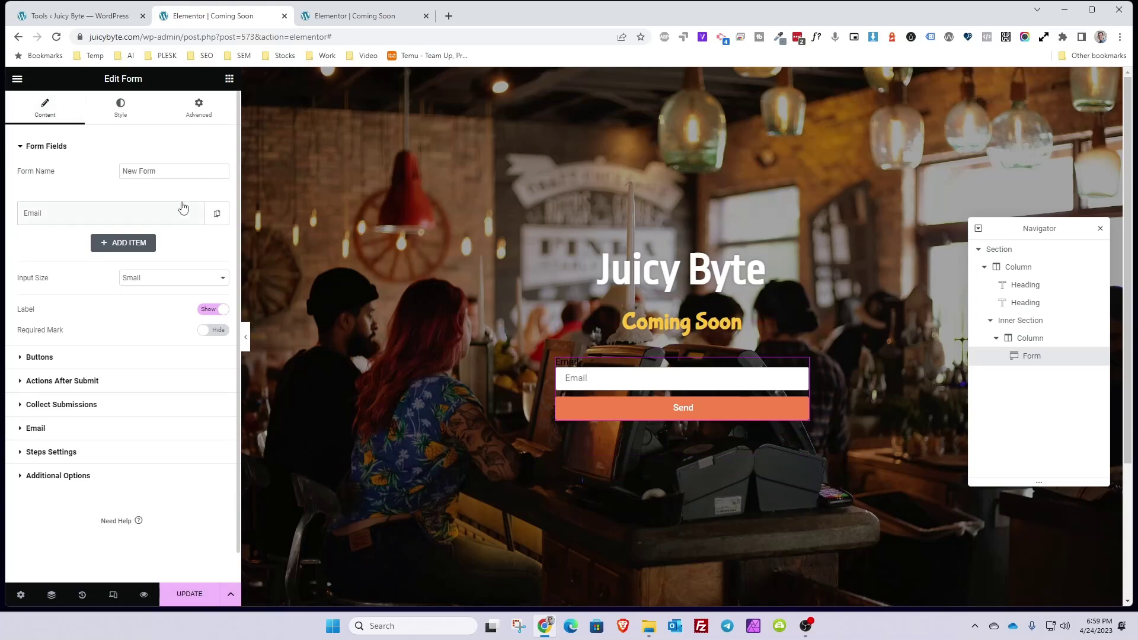
left_click(220, 310)
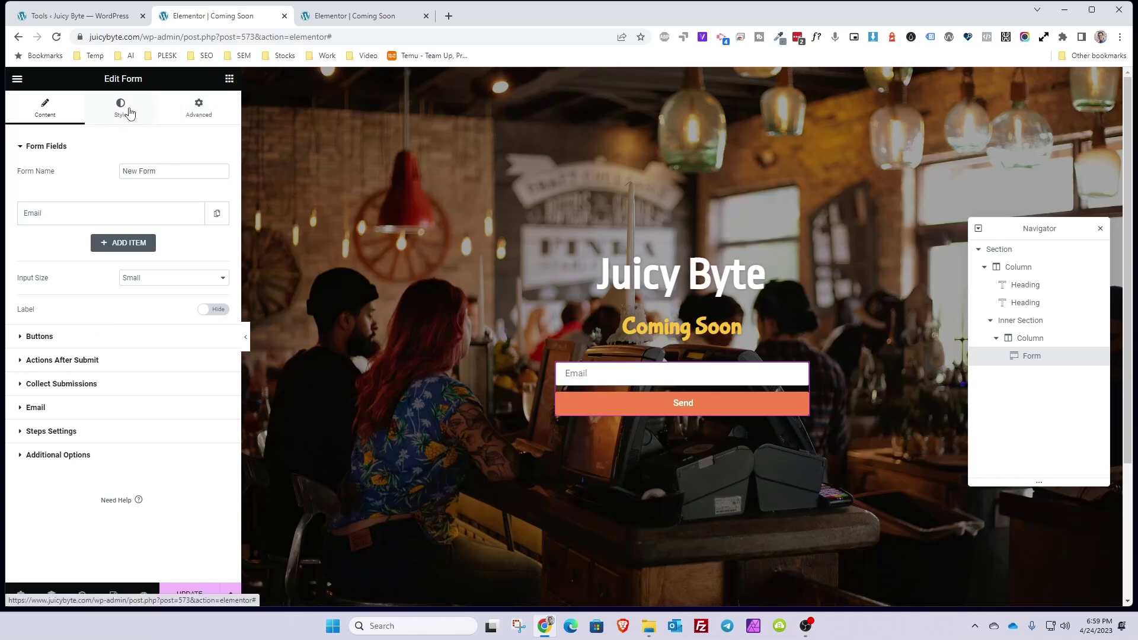
- Replace the submit button's 'Send' text with 'Join Our Mailing List' in the Buttons settings
left_click(41, 340)
left_click_drag(156, 366, 67, 351)
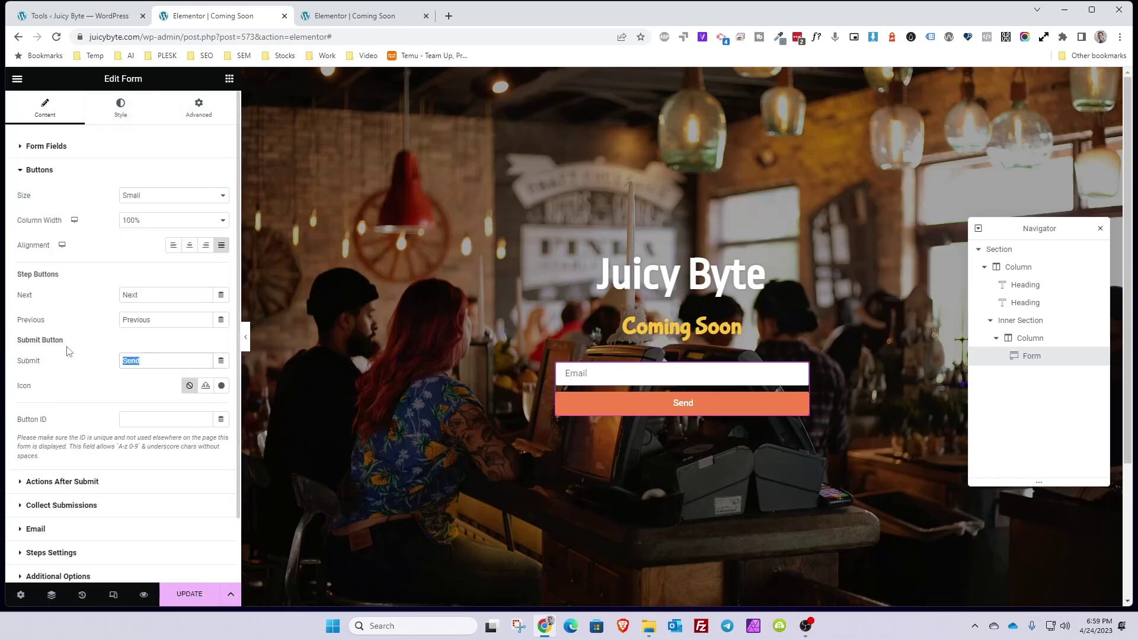
type("Join Our Mailing List")
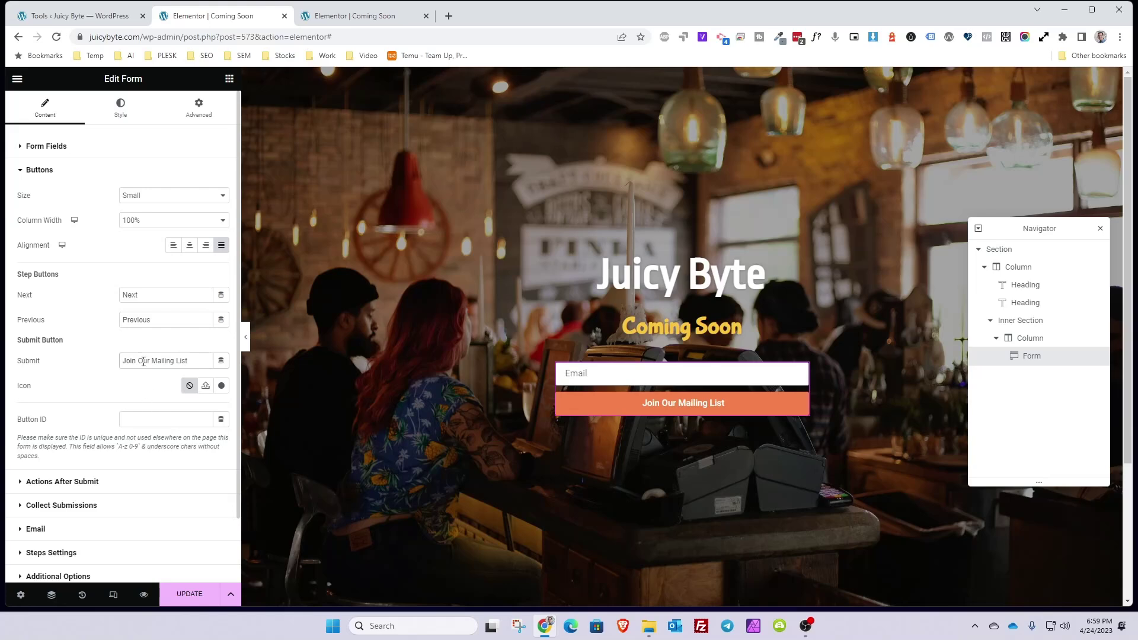
left_click(40, 171)
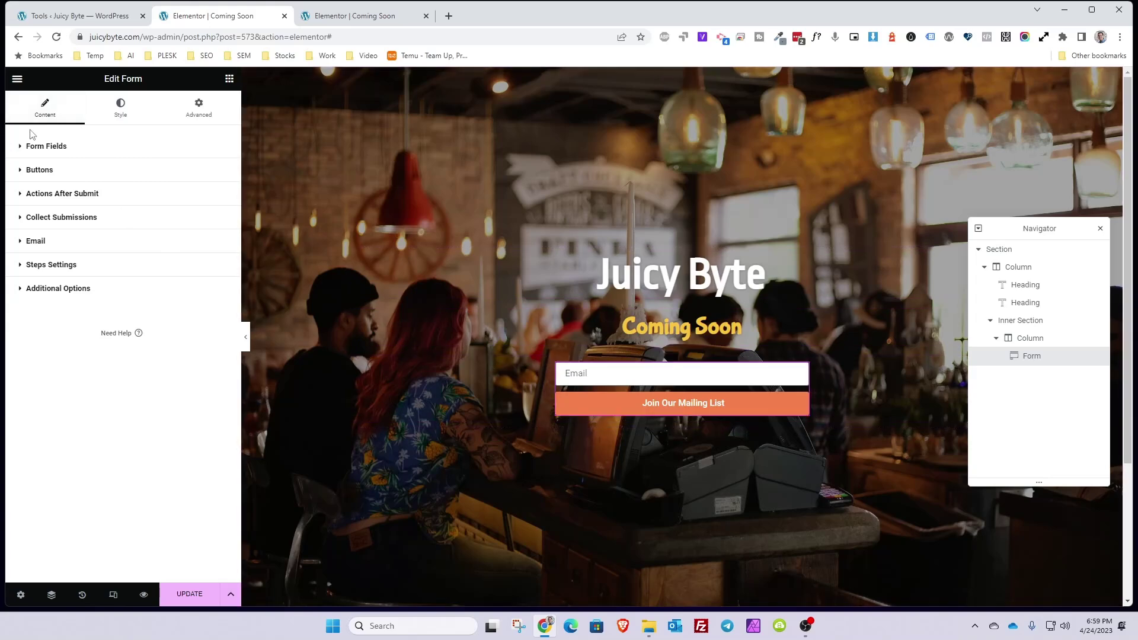
left_click(46, 170)
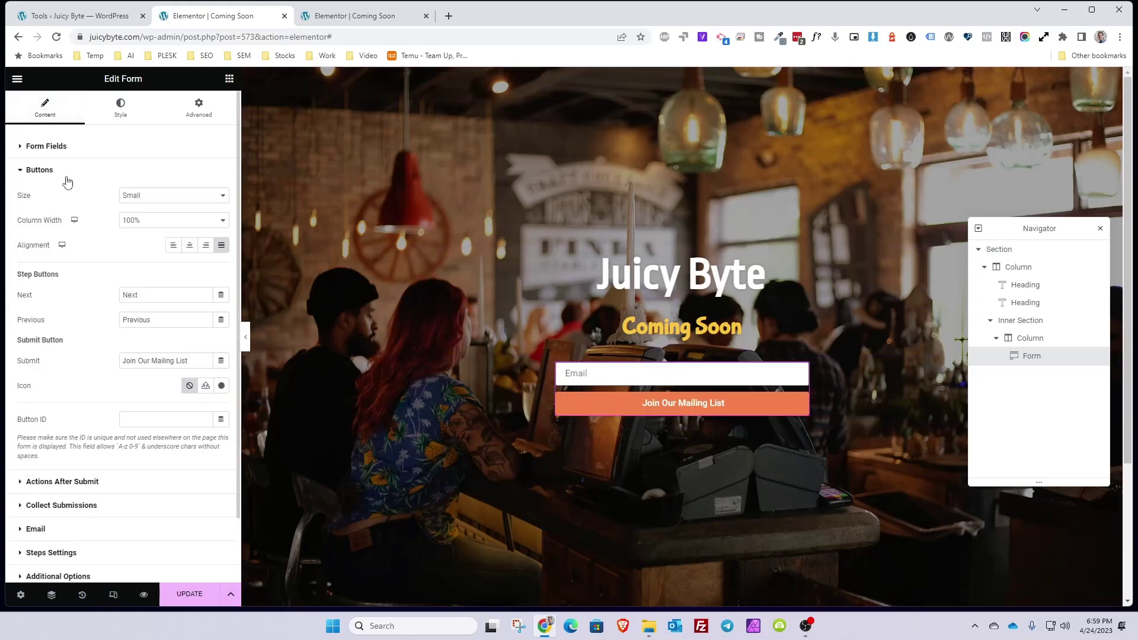
left_click(47, 175)
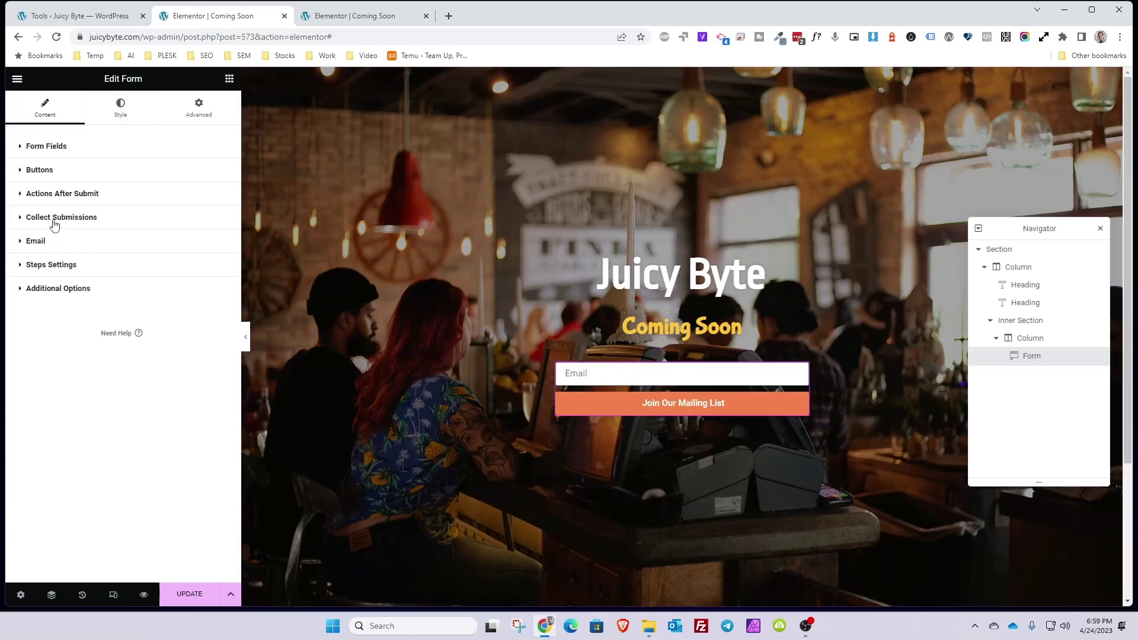
- Remove the Email action from Actions After Submit
left_click(23, 196)
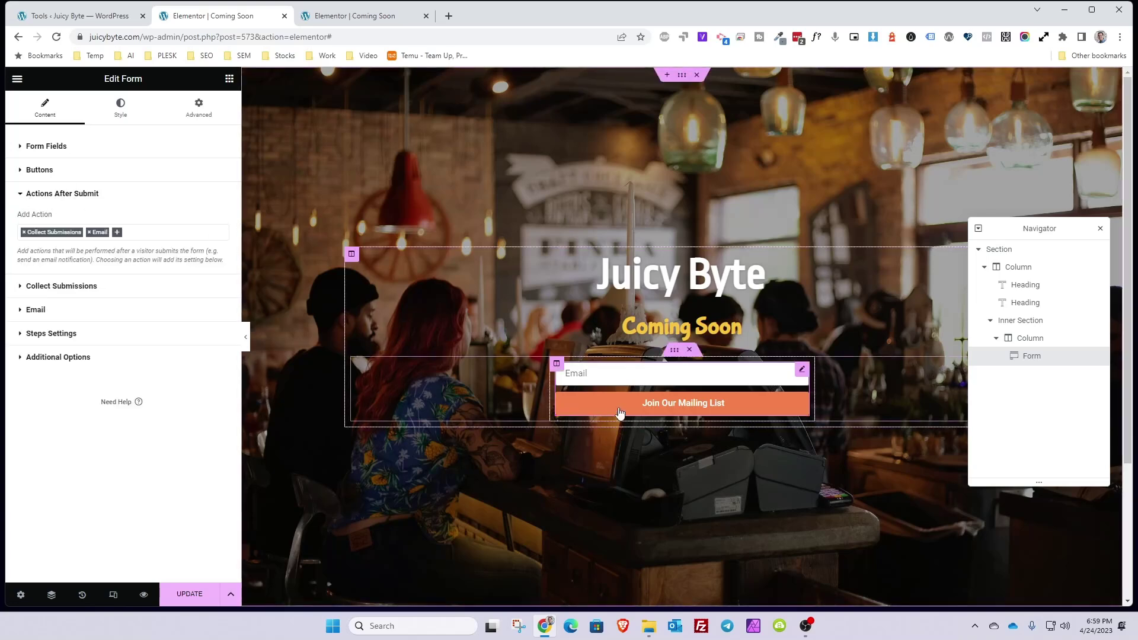
left_click(89, 232)
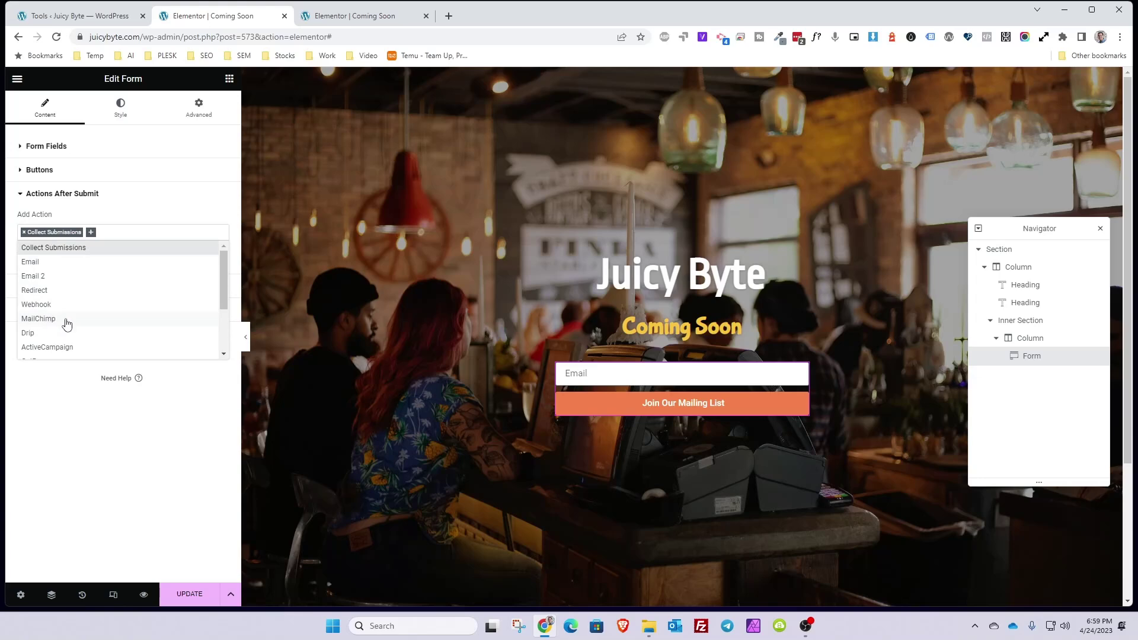
scroll(62, 321, "down", 1)
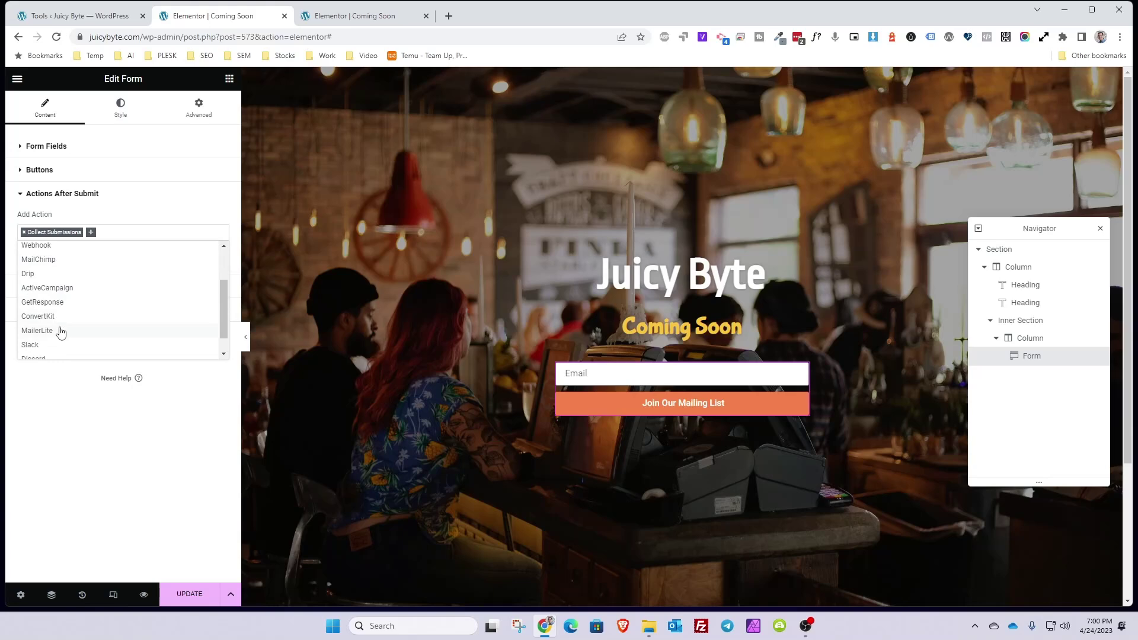
scroll(48, 320, "down", 1)
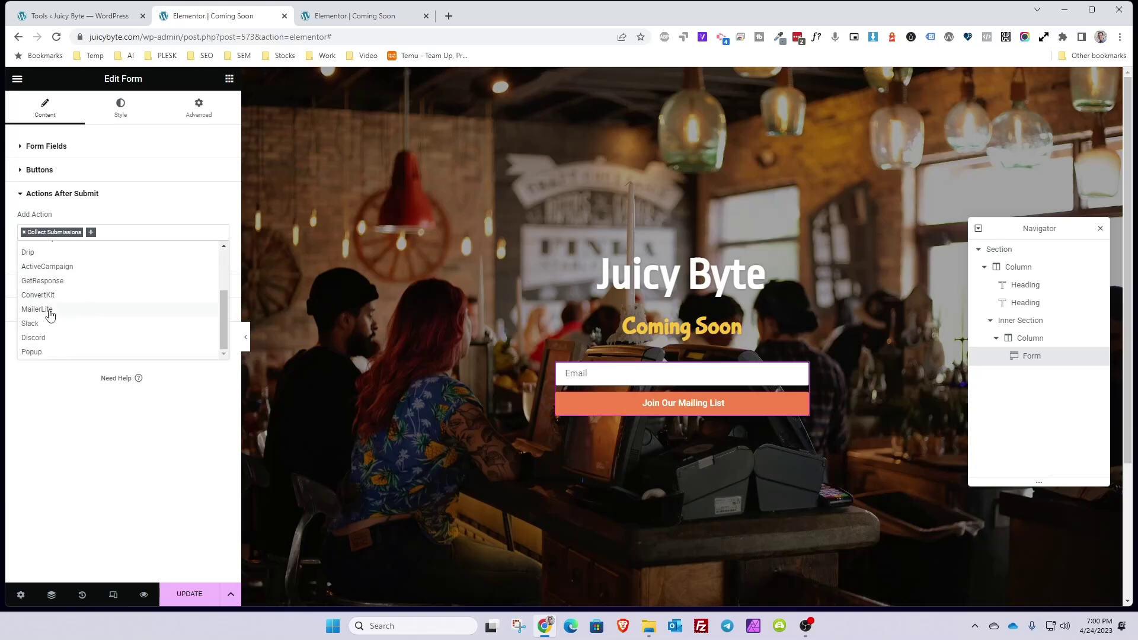
scroll(49, 315, "up", 1)
- Add MailChimp, review its API Key and Audience settings, then remove it, leaving Collect Submissions
left_click(47, 304)
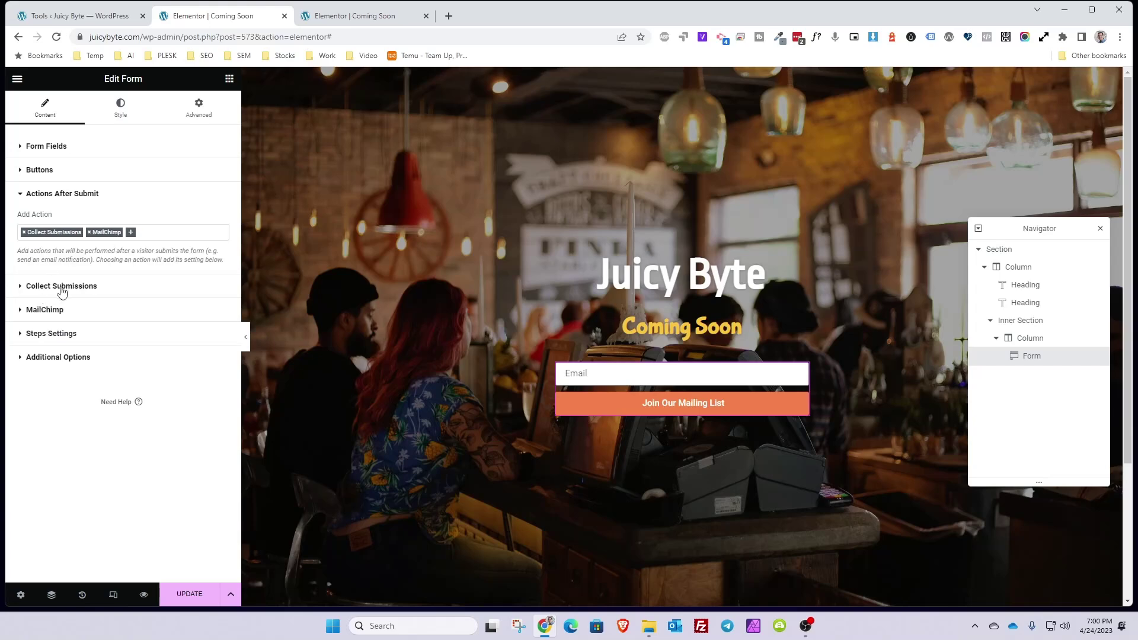
left_click(50, 314)
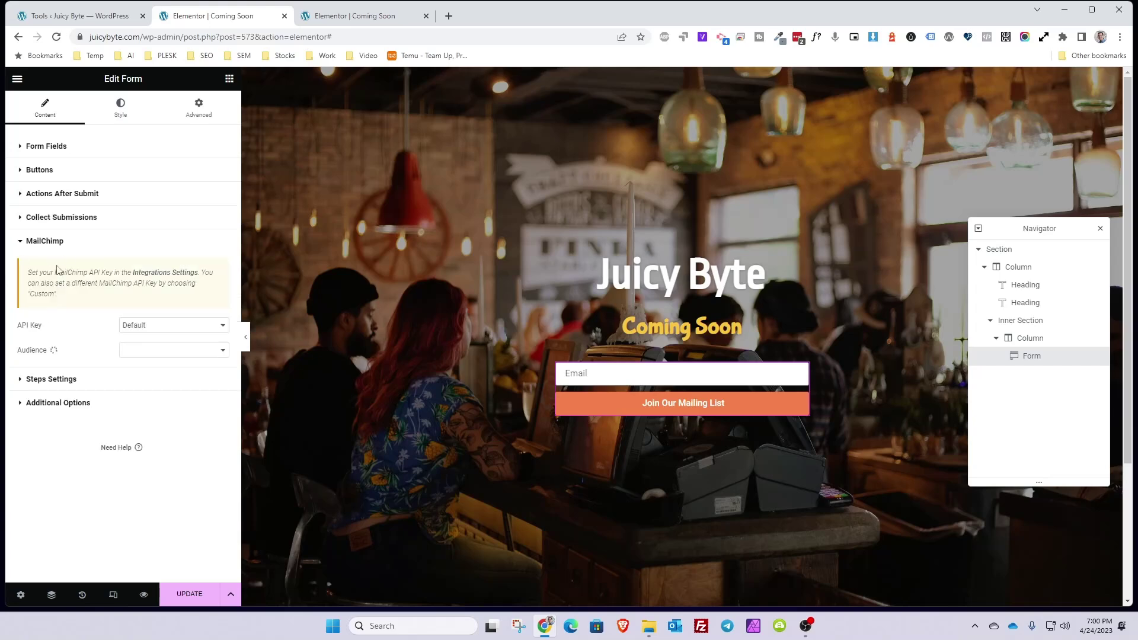
left_click(135, 325)
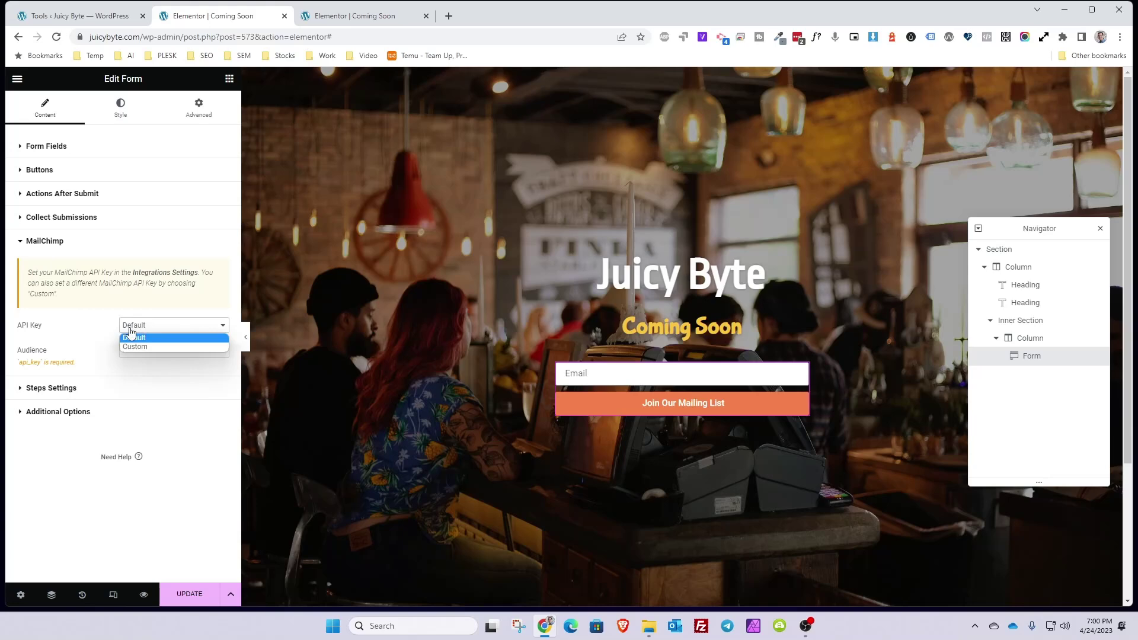
left_click(129, 335)
left_click(145, 353)
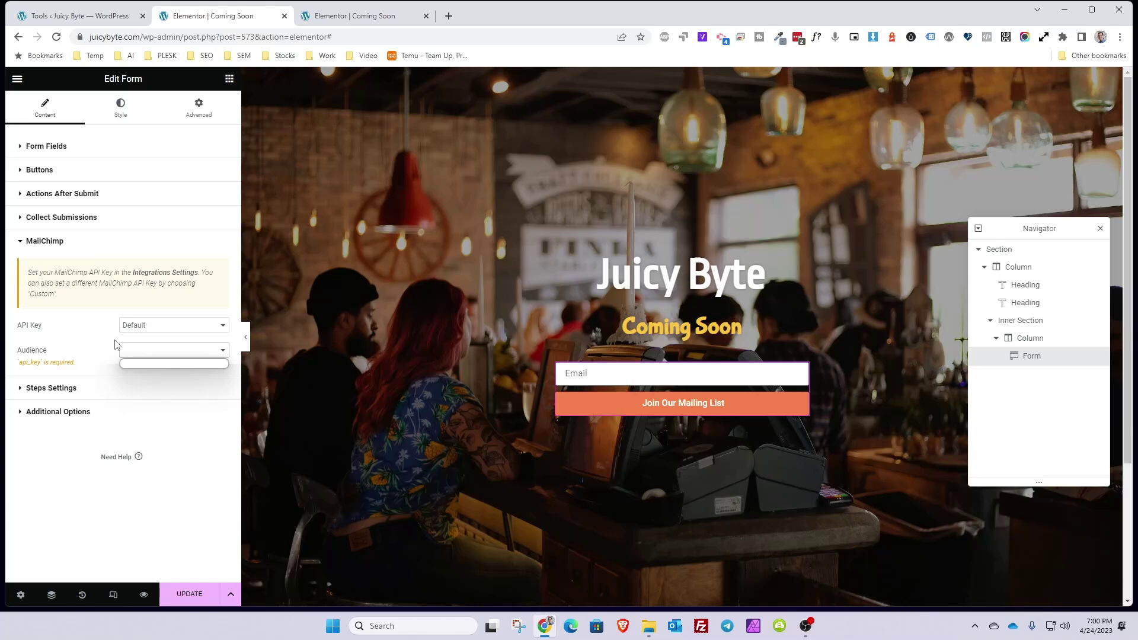
left_click(37, 245)
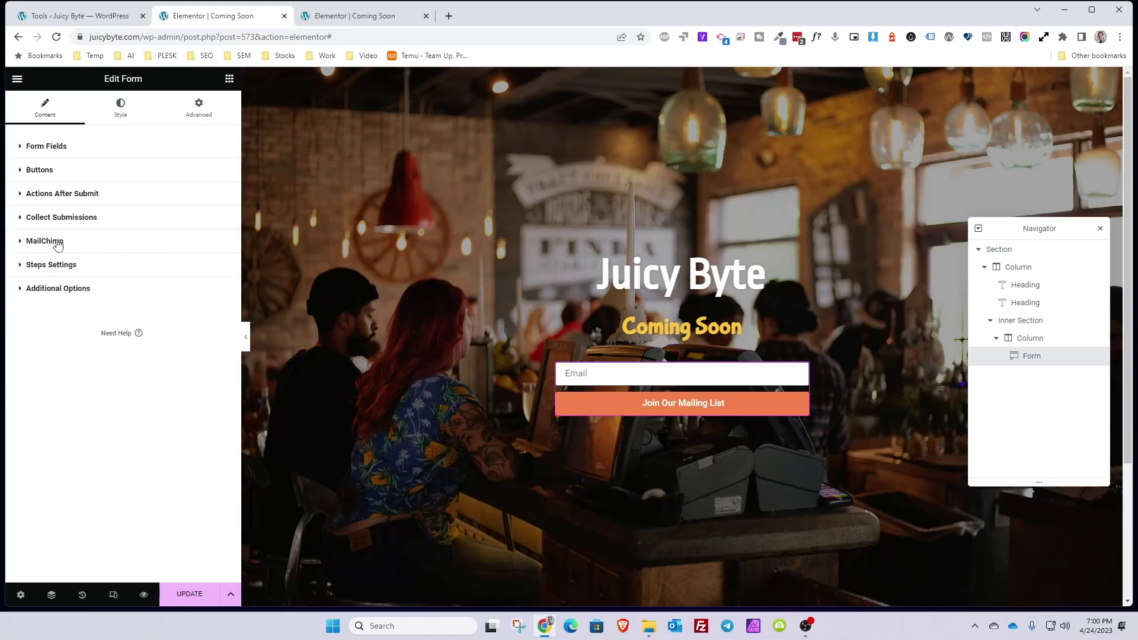
left_click(57, 243)
left_click(83, 243)
left_click(58, 196)
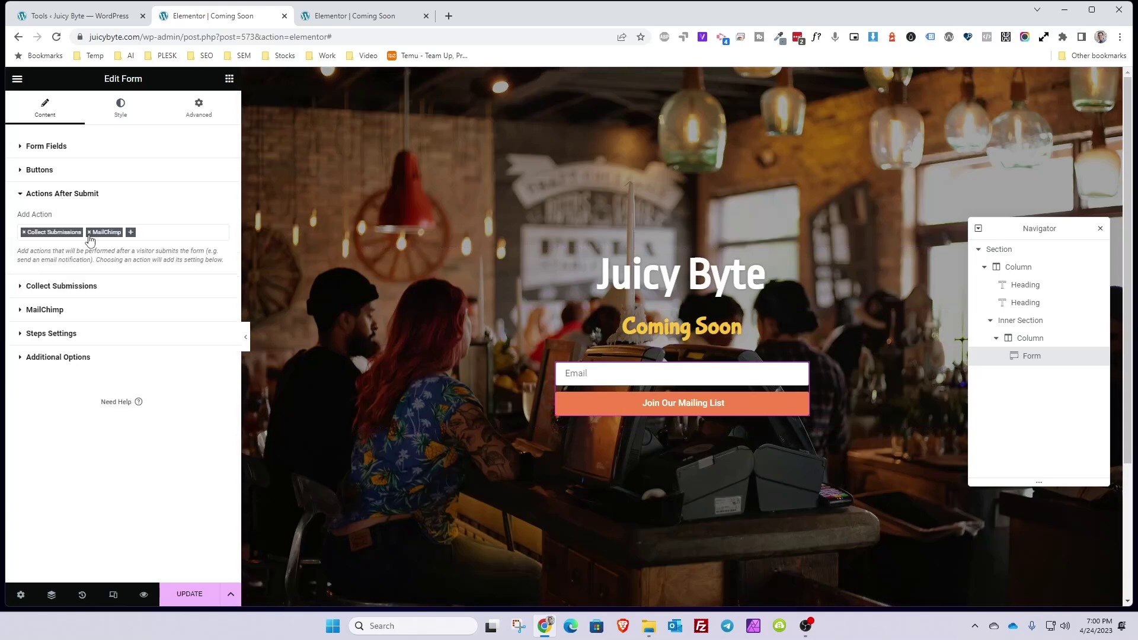
left_click(89, 232)
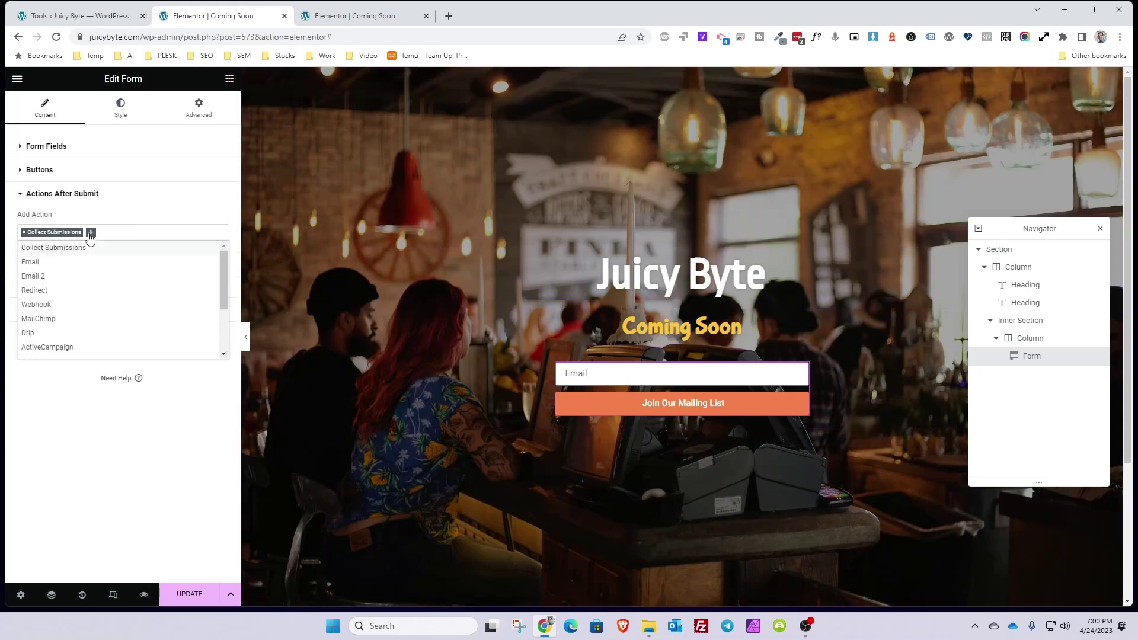
left_click(69, 197)
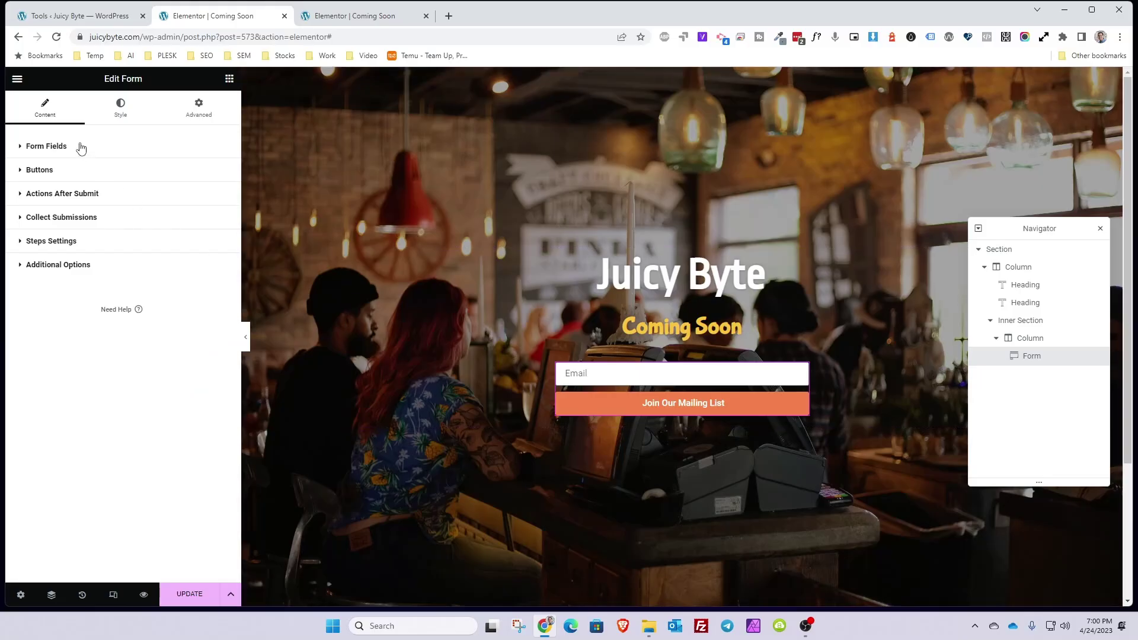
- Rename the form from 'New Form' to 'Coming Soon' and save the template
left_click(77, 146)
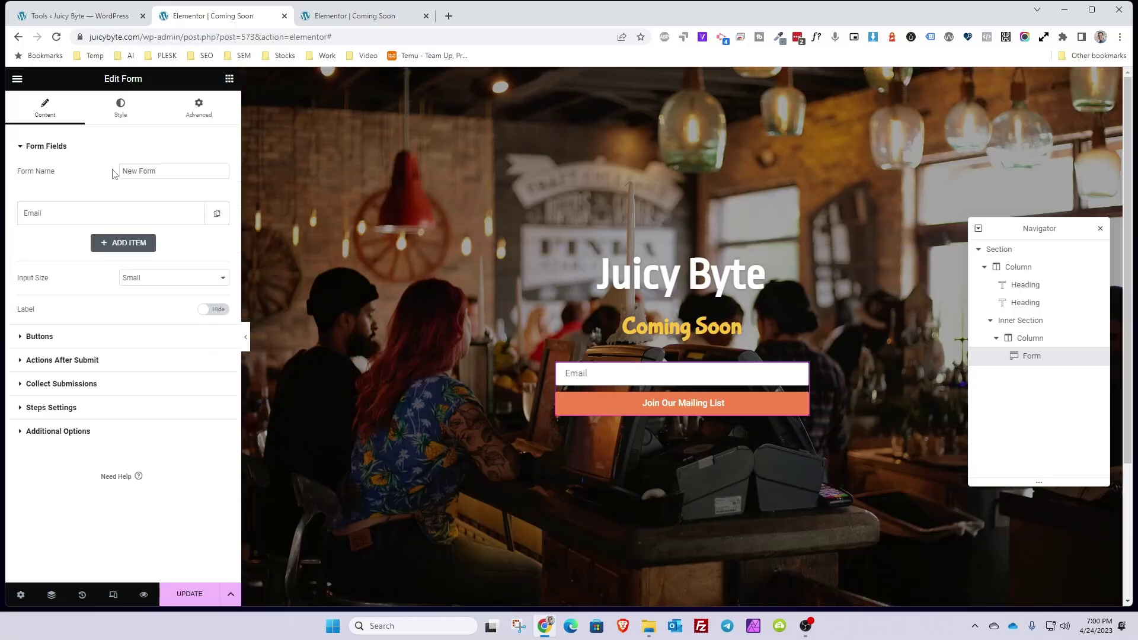
left_click_drag(156, 171, 8, 169)
type("Coming Soon")
left_click(199, 598)
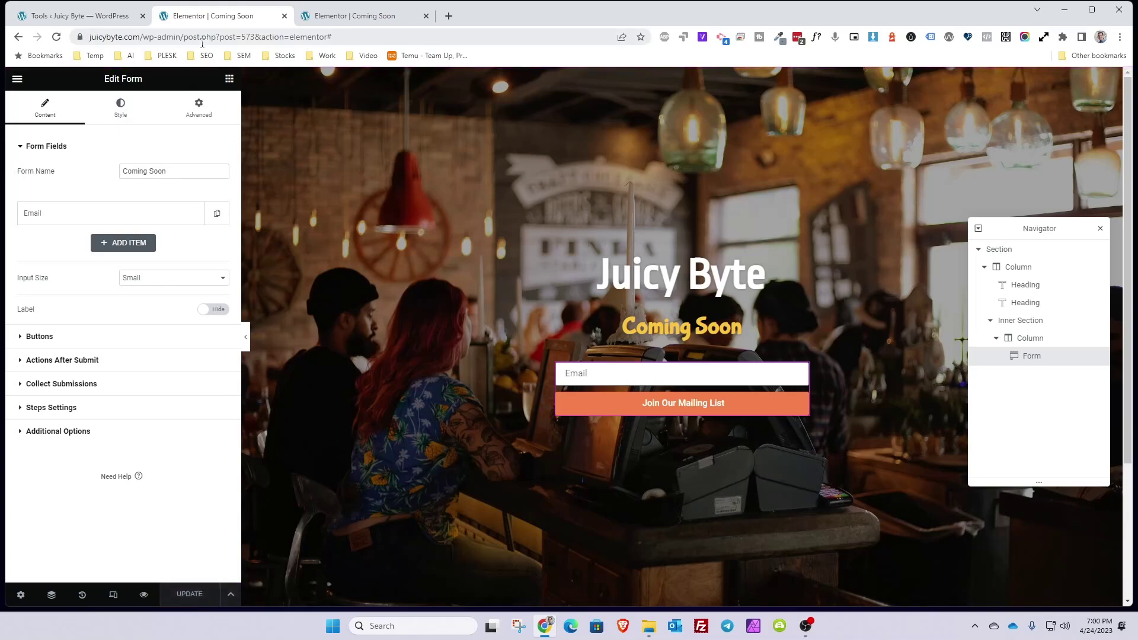
- Close the duplicate editor tab and open the Coming Soon page in its own tab
left_click(334, 21)
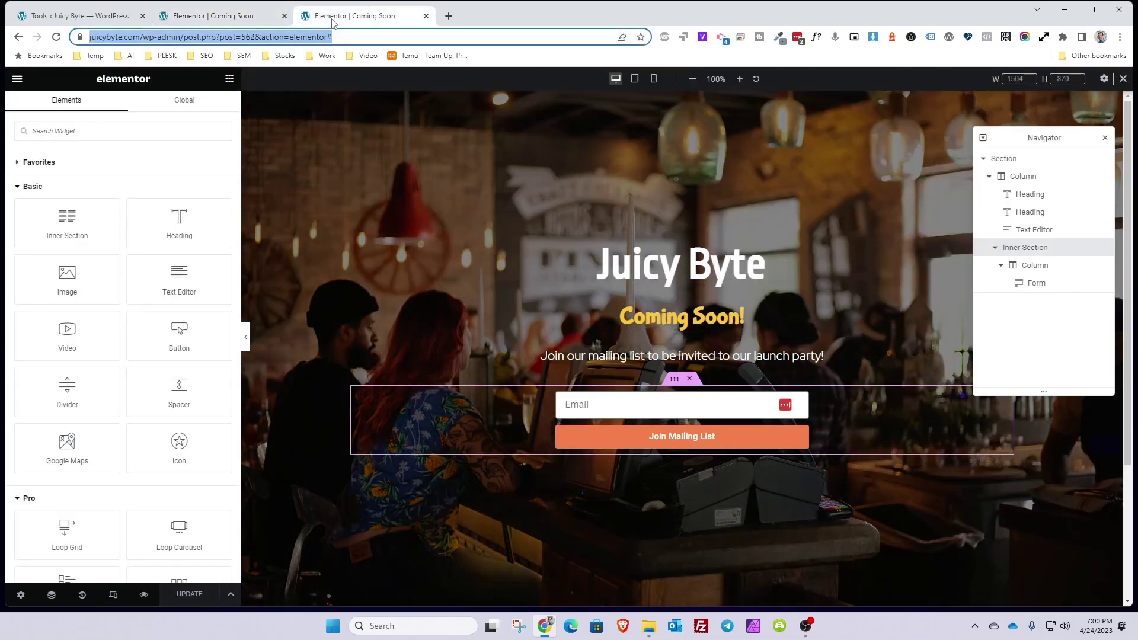
left_click(426, 16)
left_click(18, 78)
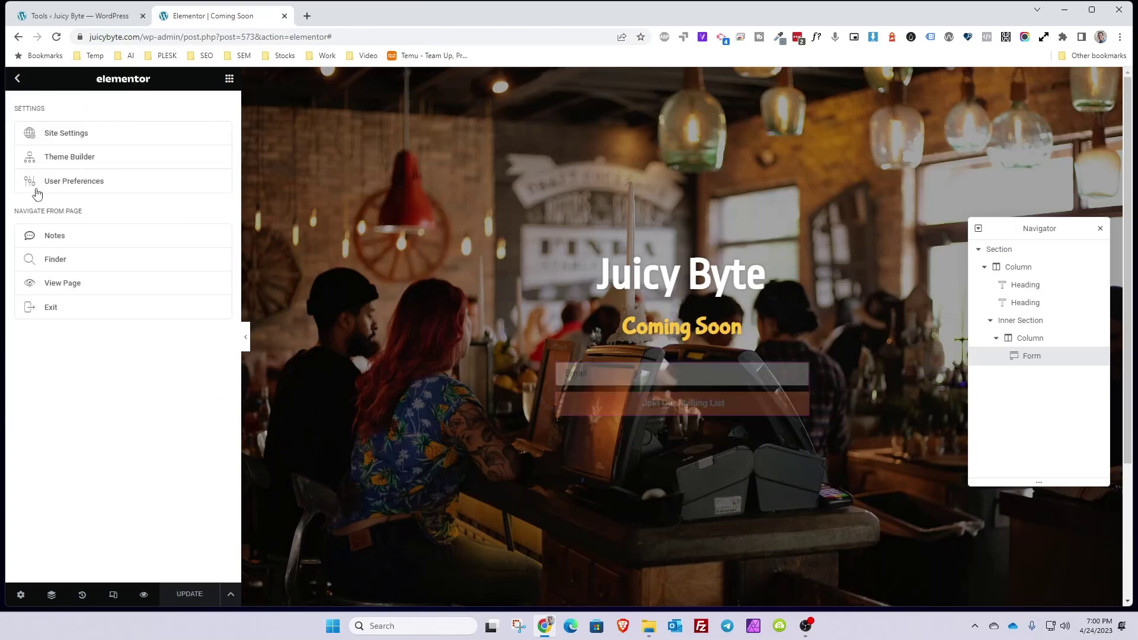
right_click(58, 288)
left_click(352, 21)
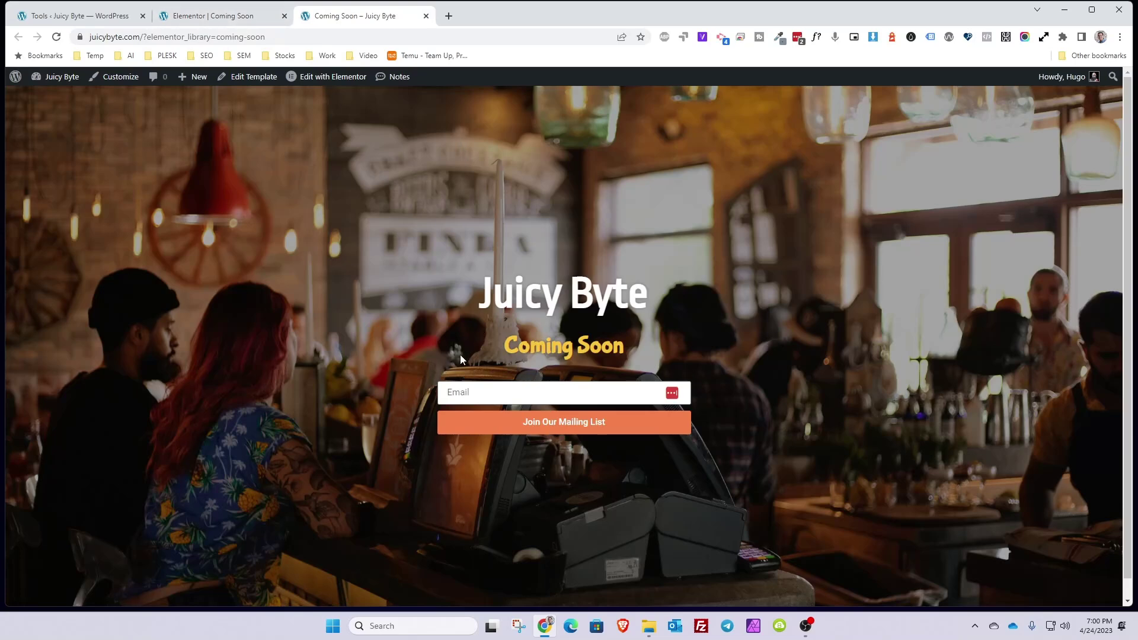
left_click(235, 18)
- Add a Text Editor widget above the form reading 'Join our mailing list to know when we launch!'
left_click(228, 79)
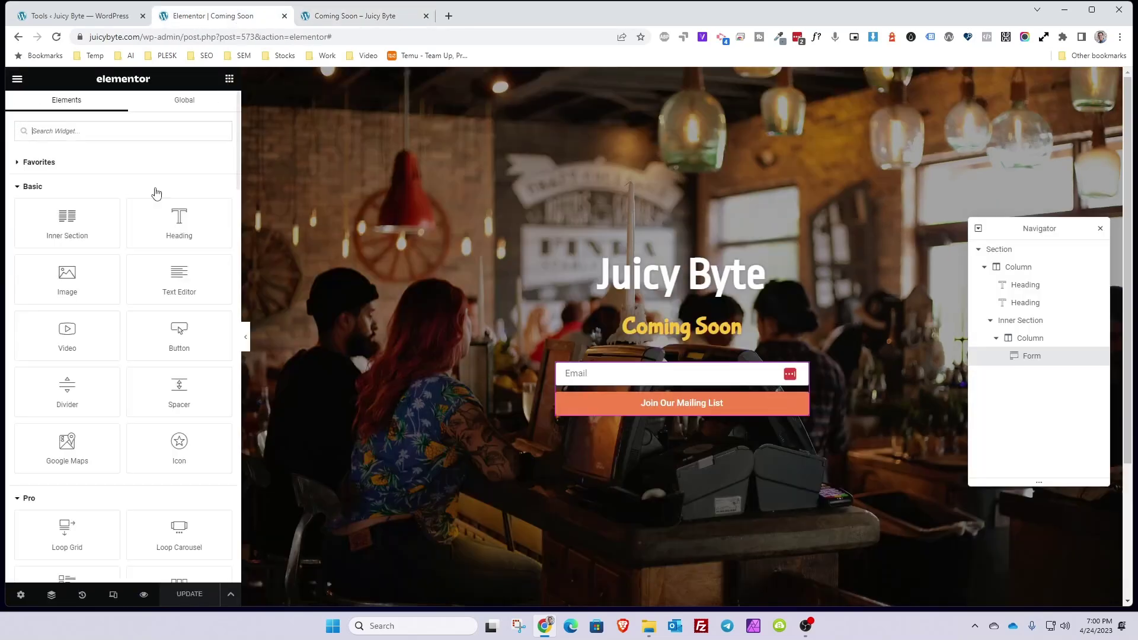
left_click_drag(179, 276, 663, 339)
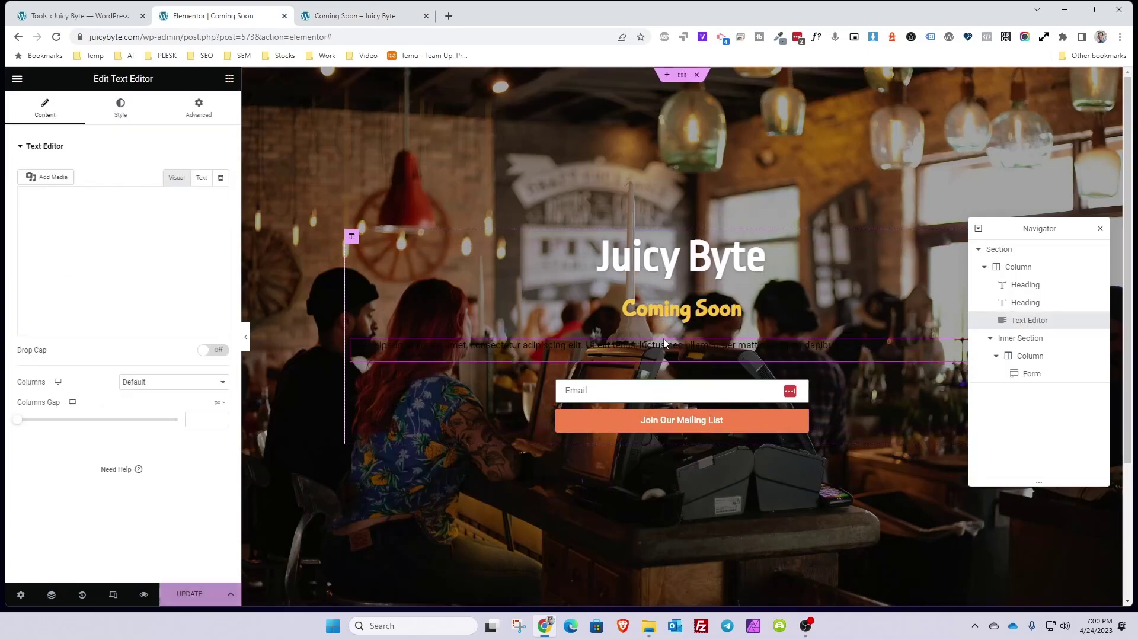
left_click_drag(198, 271, 2, 204)
type("J")
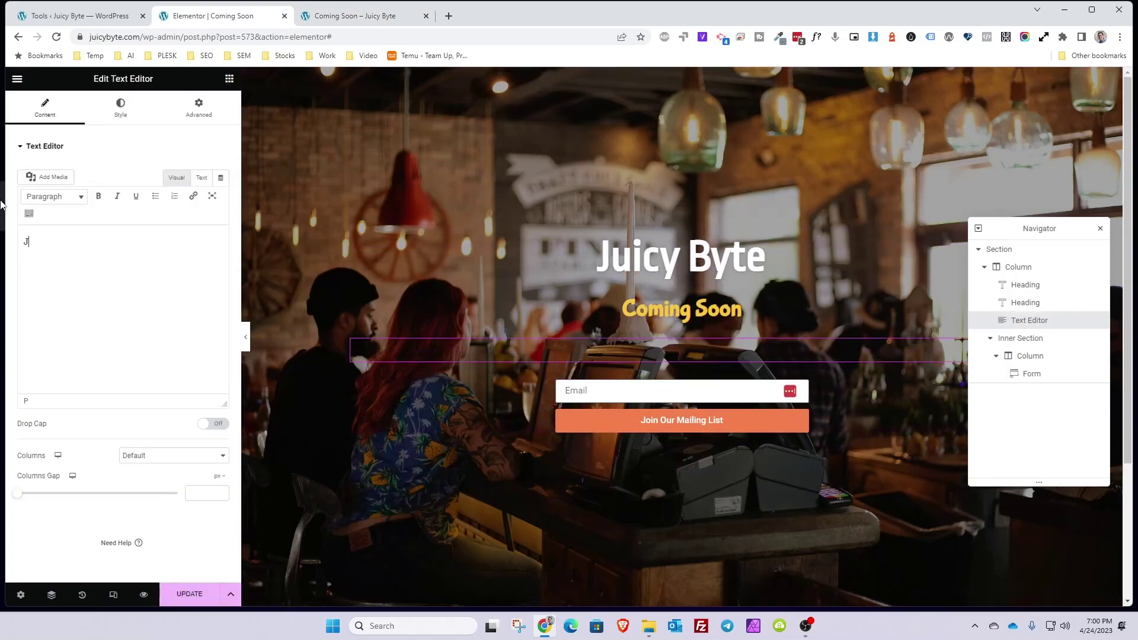
type("Joi")
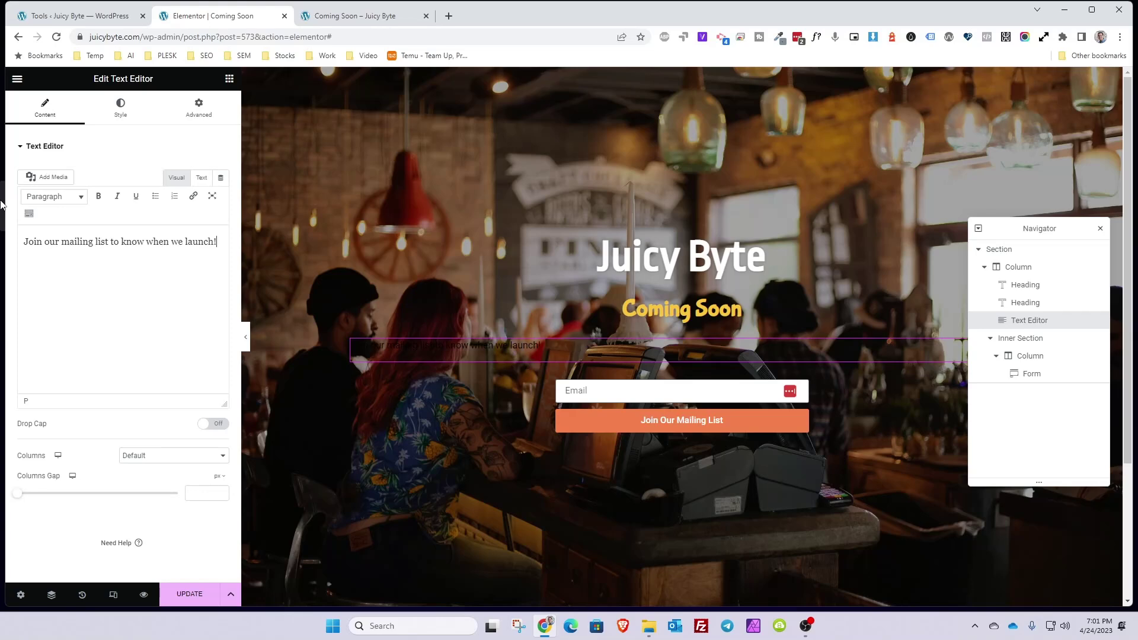
key("ctrl+a")
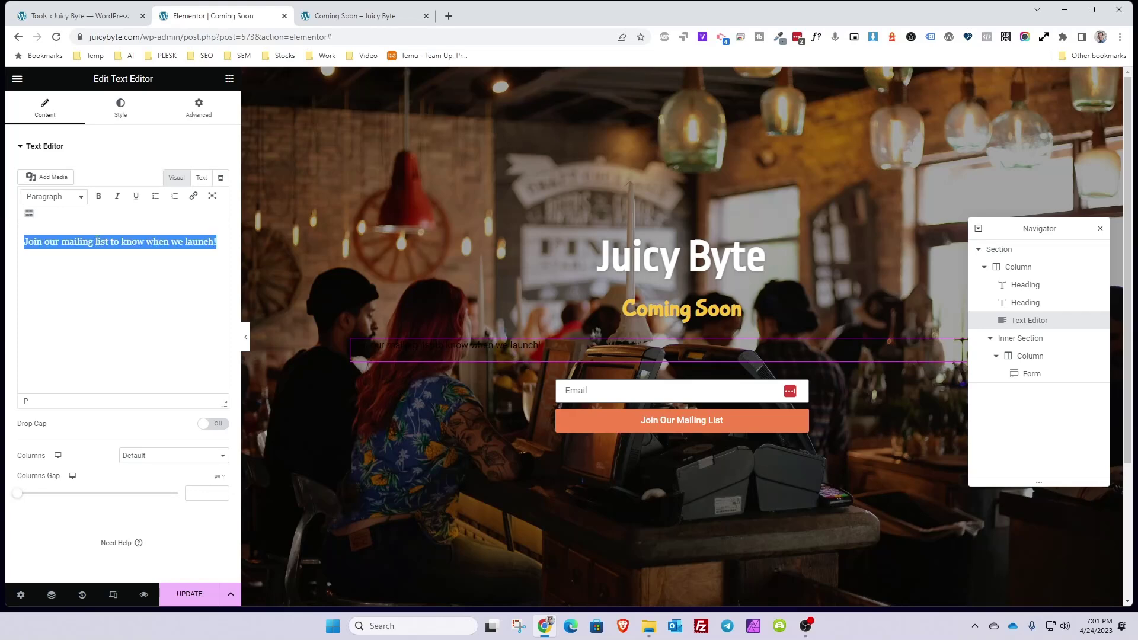
- Style the paragraph text white and centre-aligned
left_click(121, 108)
left_click(206, 197)
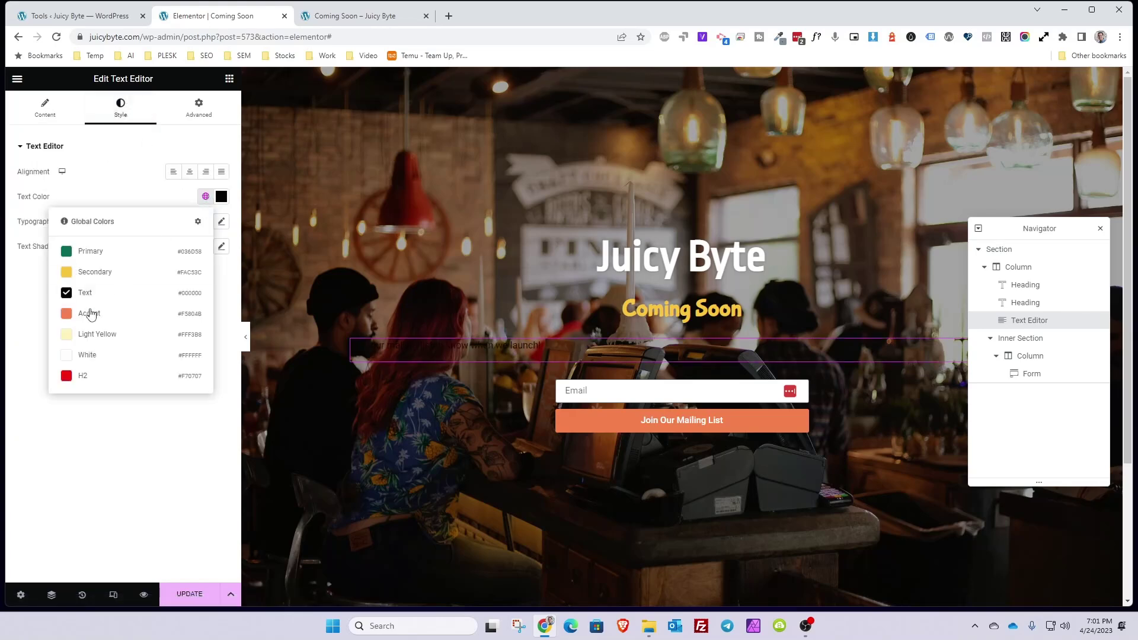
left_click(88, 354)
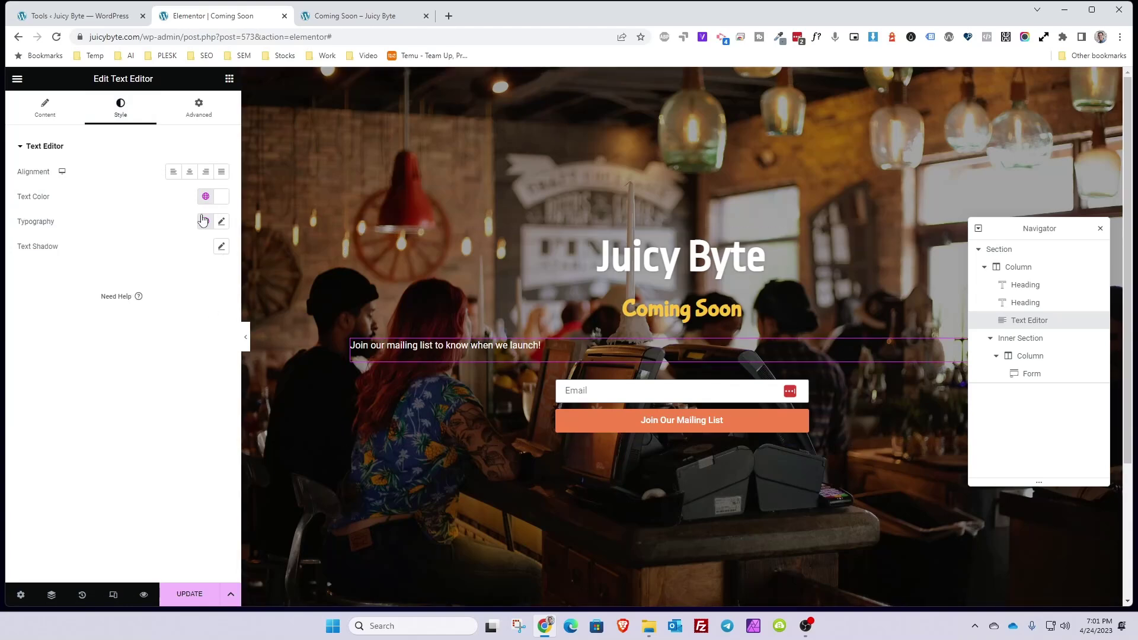
left_click(191, 172)
left_click(222, 247)
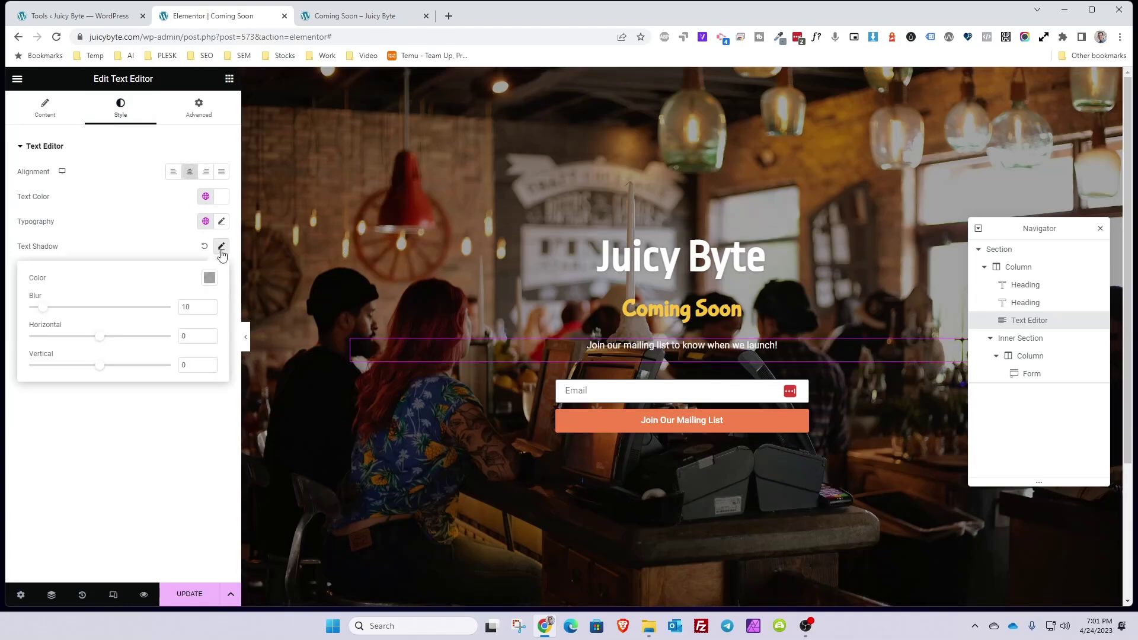
double_click(189, 307)
- Apply the Description Larger typography preset to the paragraph and save the template
left_click(206, 221)
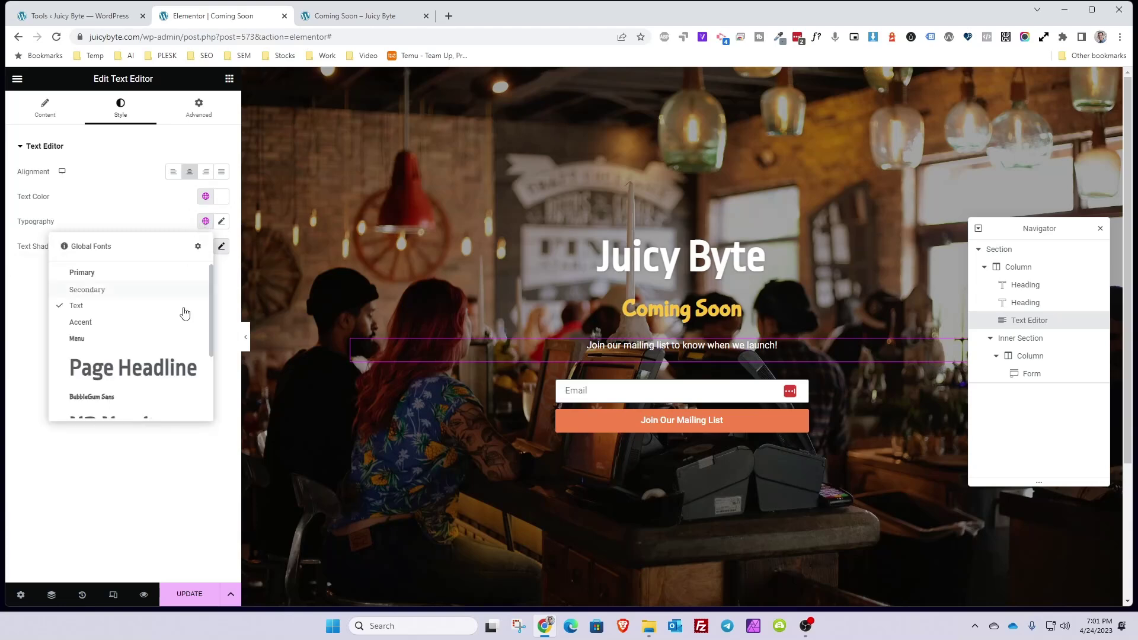
scroll(130, 356, "down", 3)
scroll(126, 406, "down", 1)
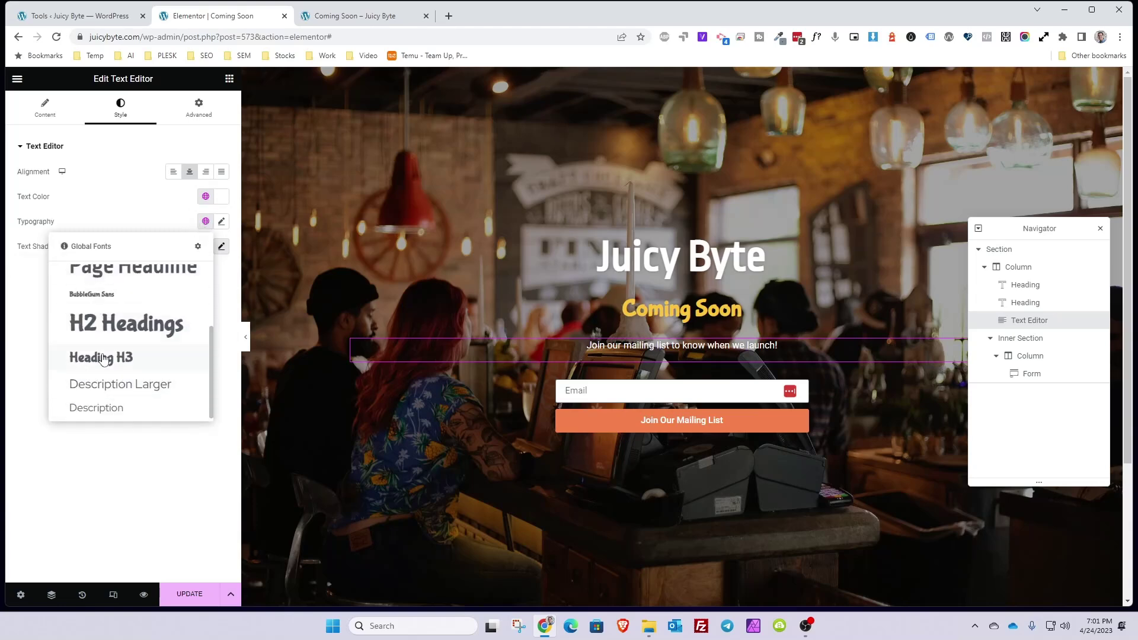
left_click(123, 392)
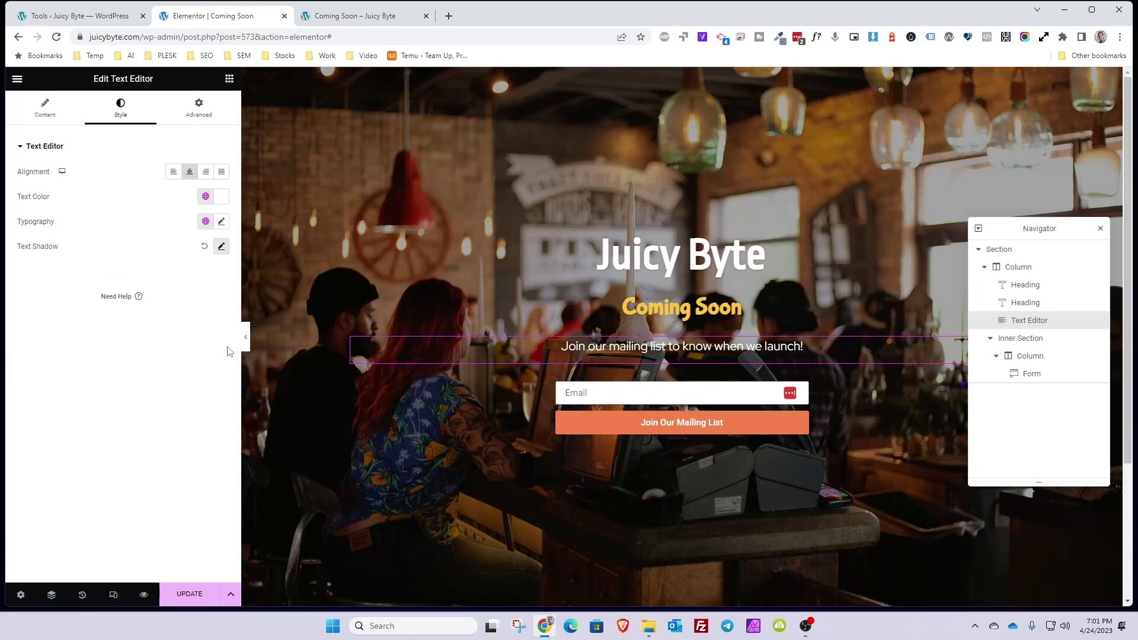
left_click(206, 221)
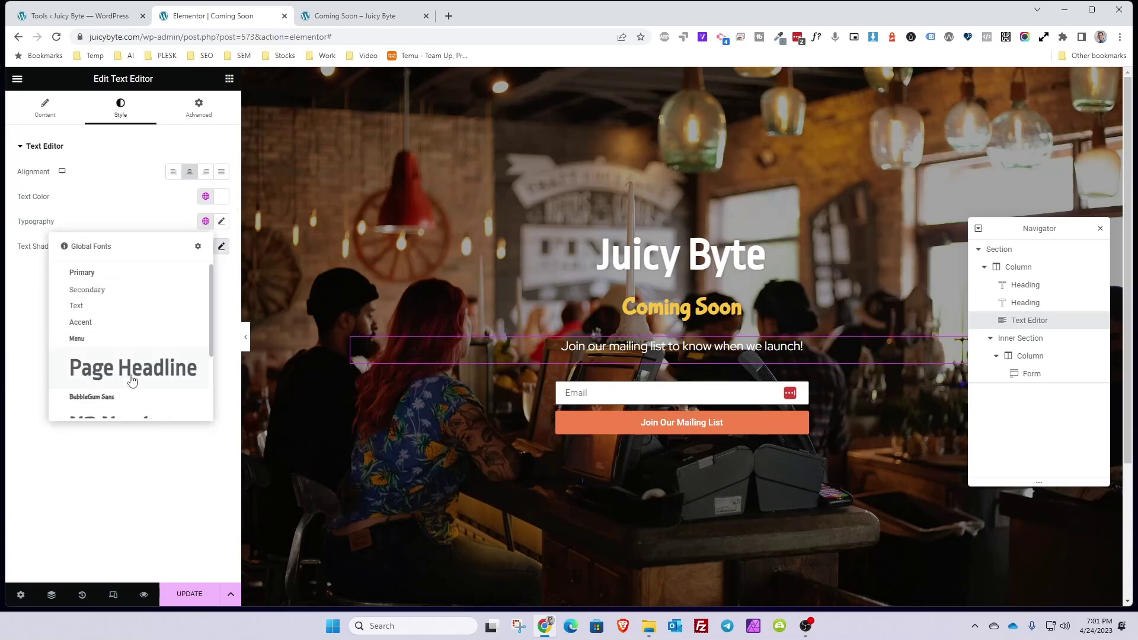
scroll(105, 374, "down", 3)
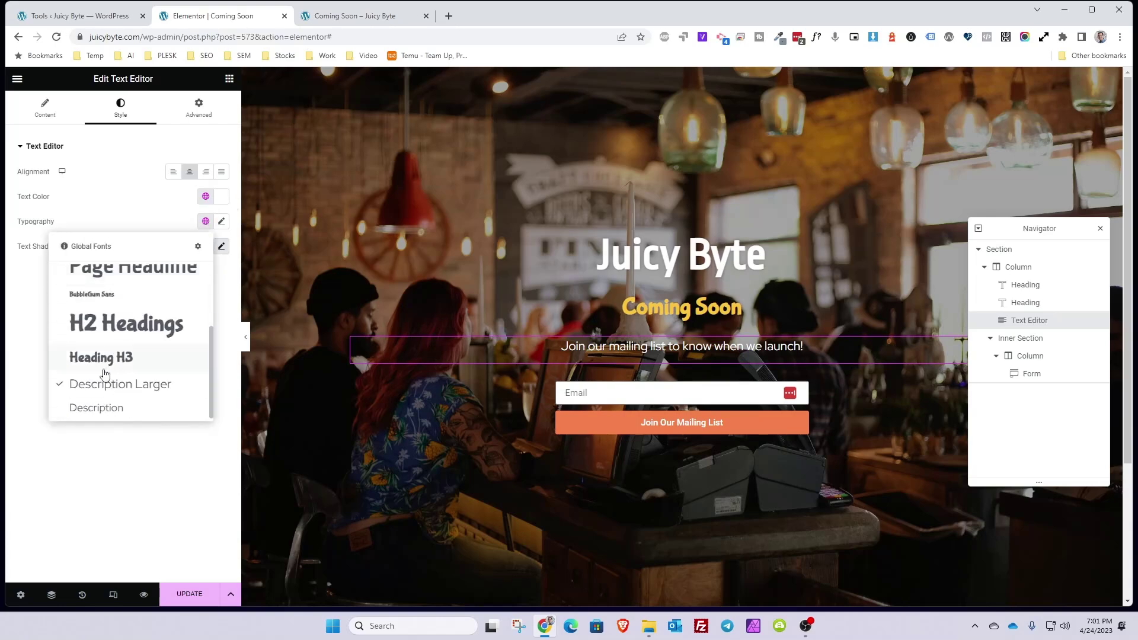
left_click(586, 301)
left_click(193, 602)
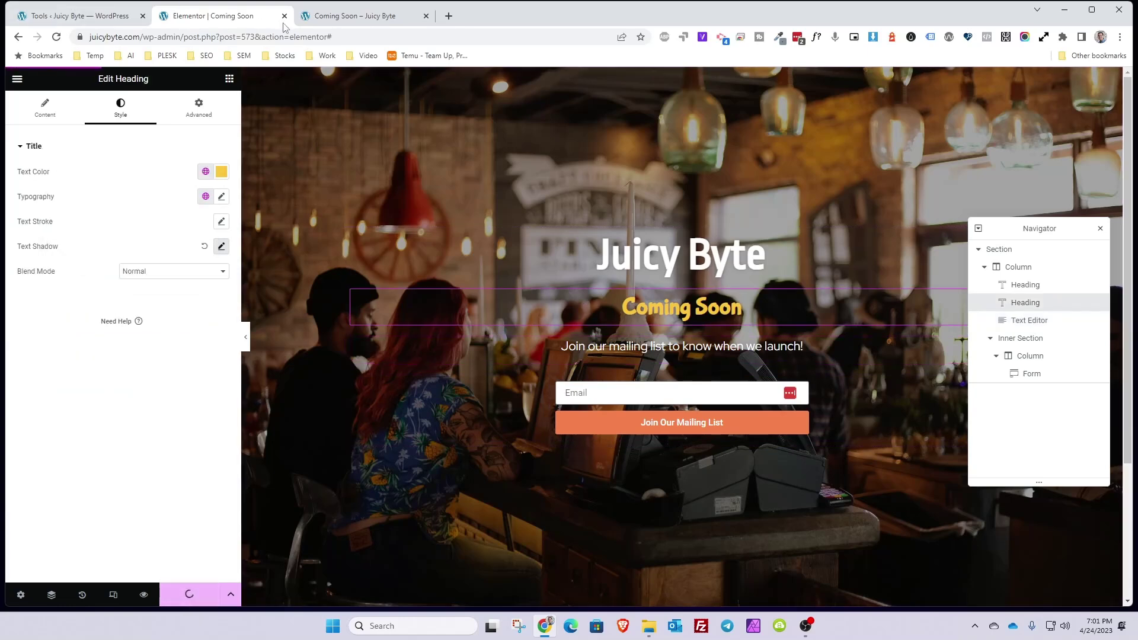
- Reload the live Coming Soon page to confirm the mailing-list line, then return to the editor
key("ctrl+Tab")
left_click(56, 37)
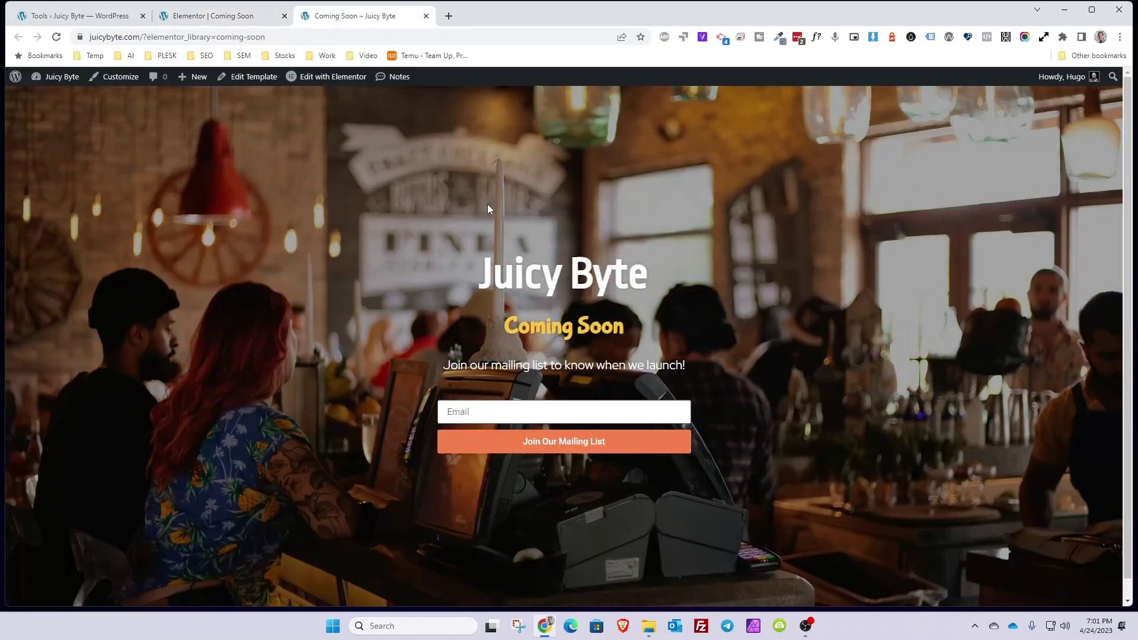
left_click_drag(481, 274, 648, 277)
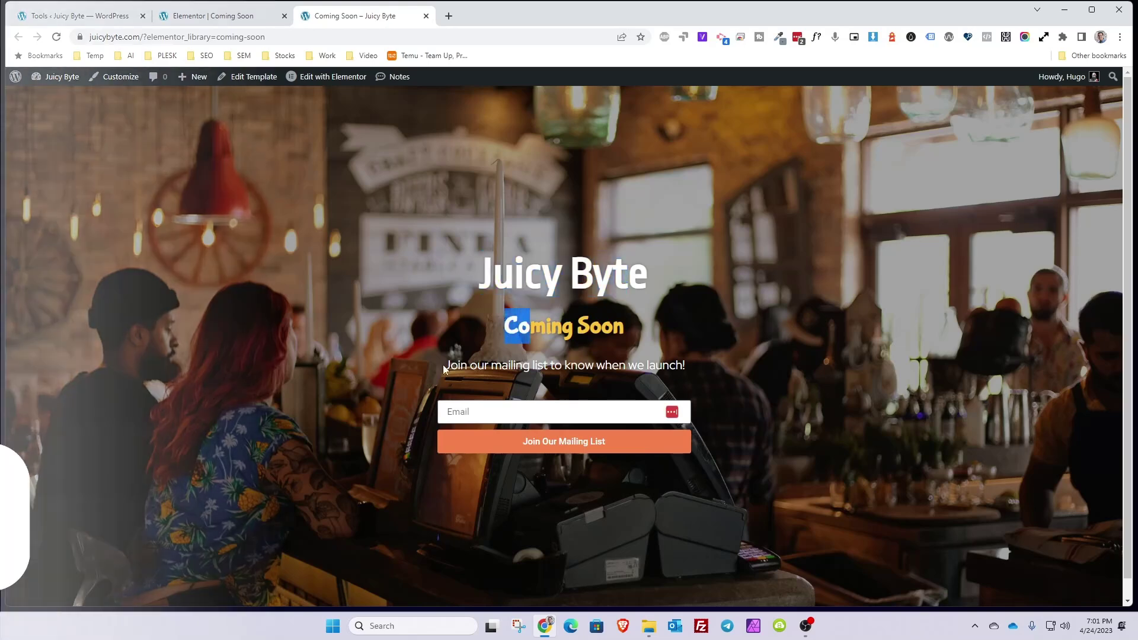
left_click_drag(442, 365, 706, 368)
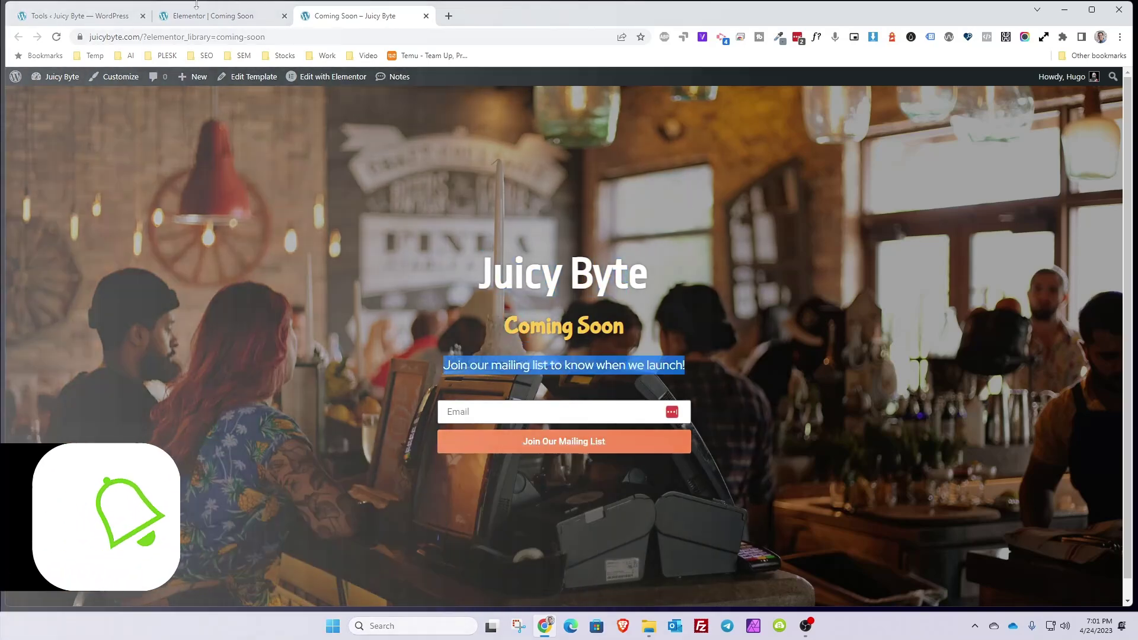
left_click(230, 17)
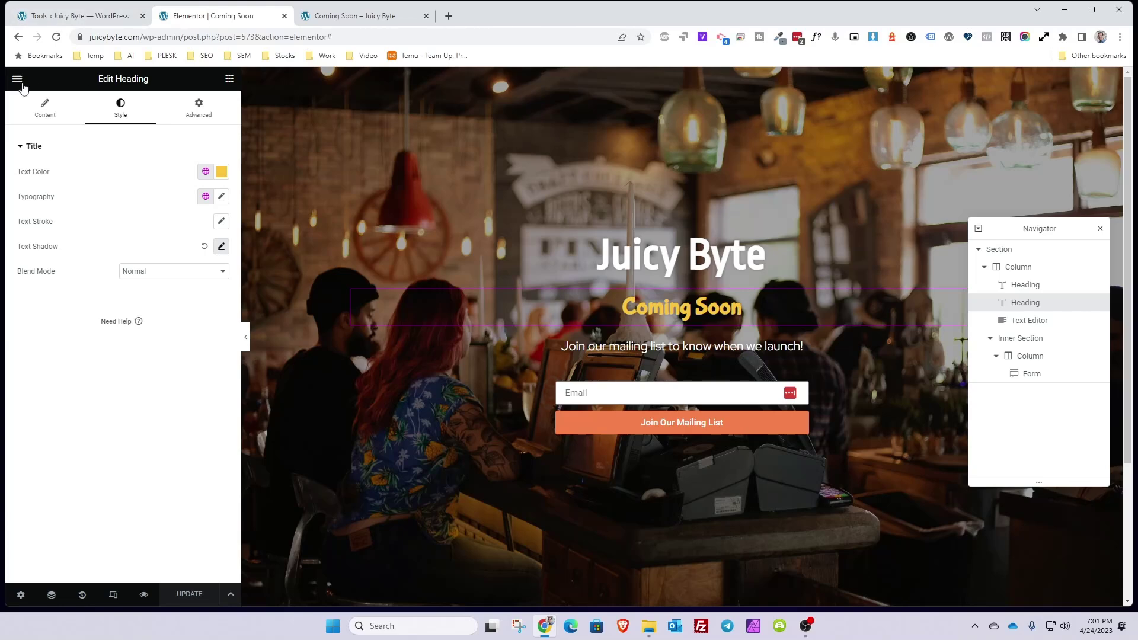
- Turn on Responsive Mode and preview the page at mobile size
left_click(17, 79)
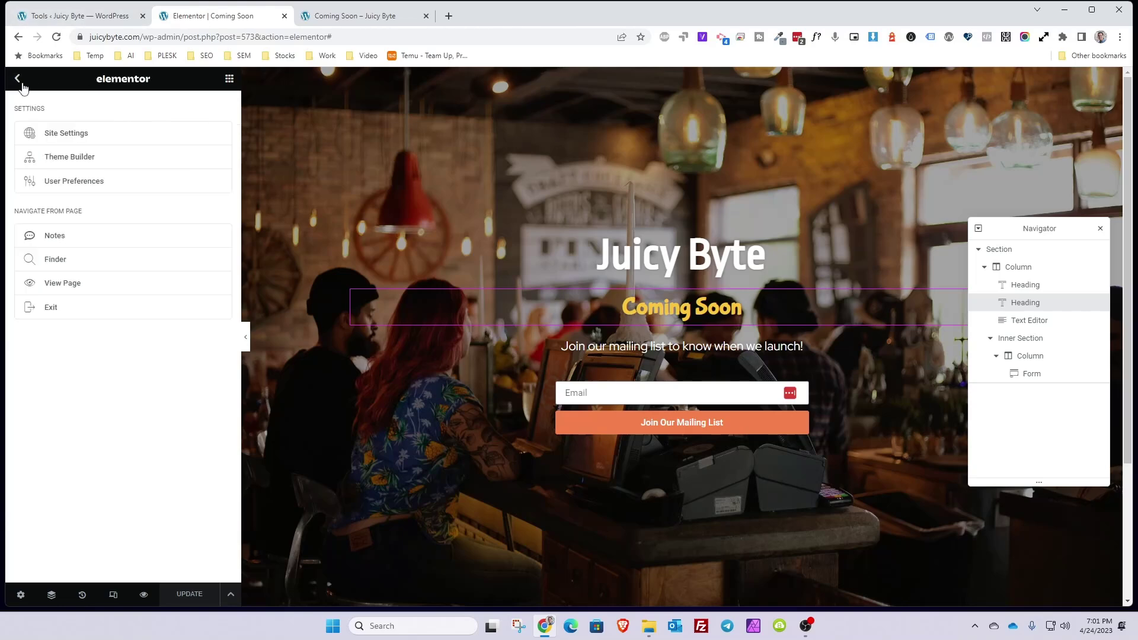
left_click(113, 595)
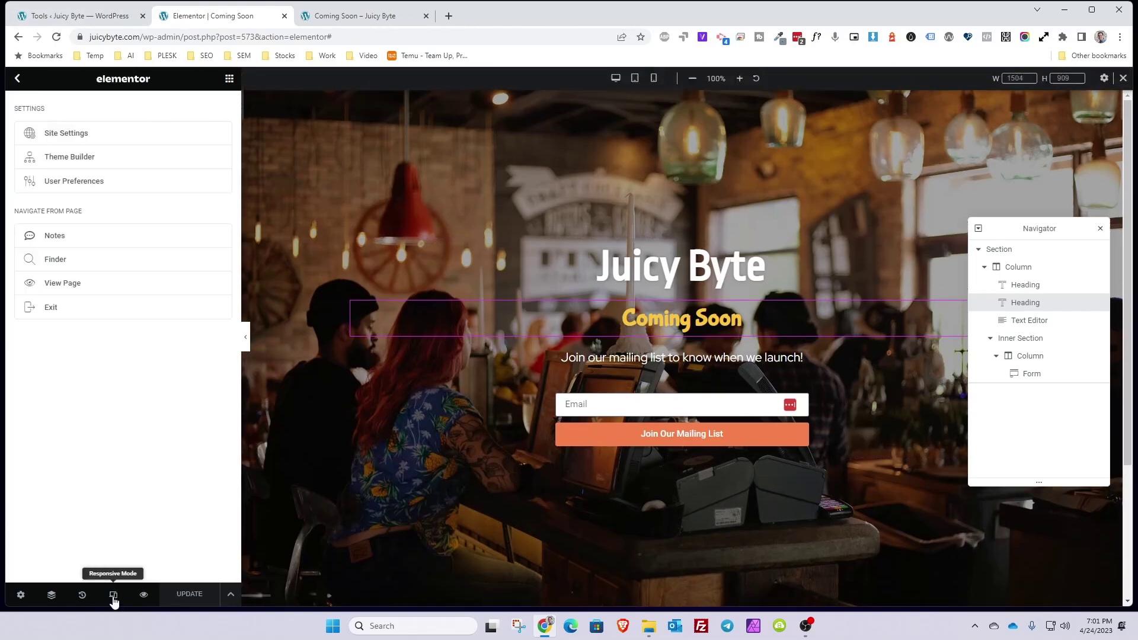
left_click(654, 79)
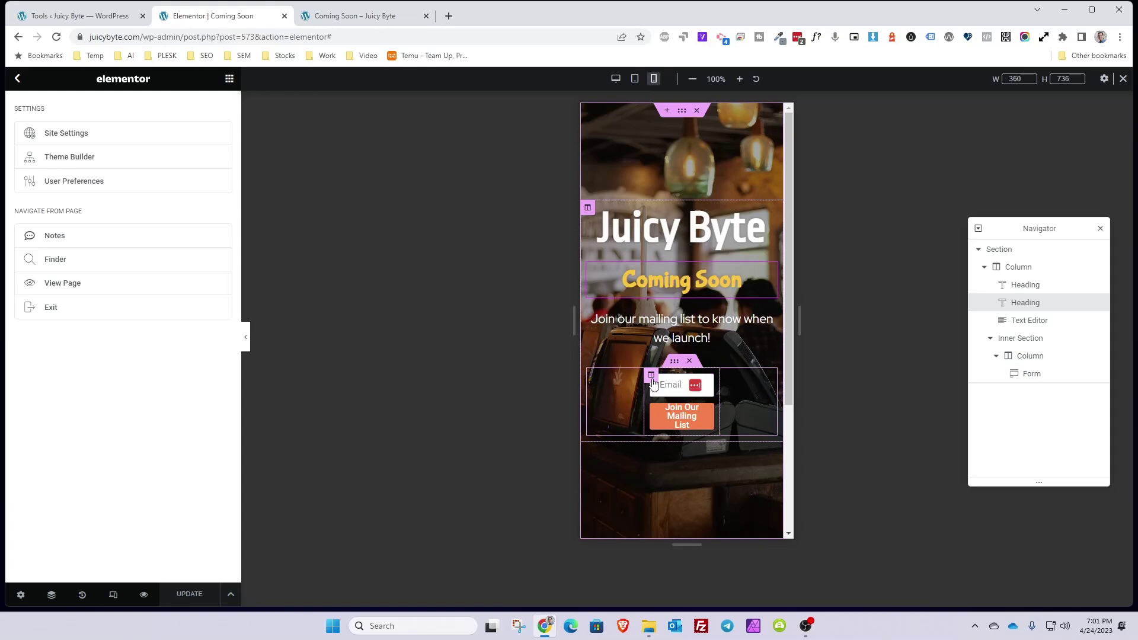
- Set the inner section's mobile left and right padding to 0 and save
left_click(653, 377)
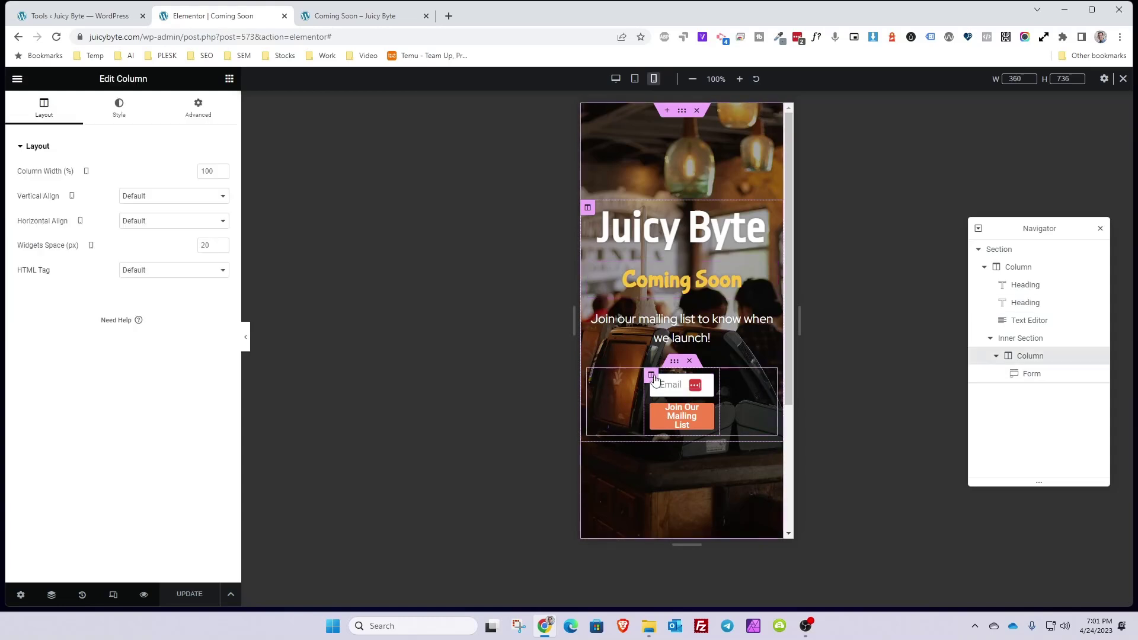
left_click(202, 105)
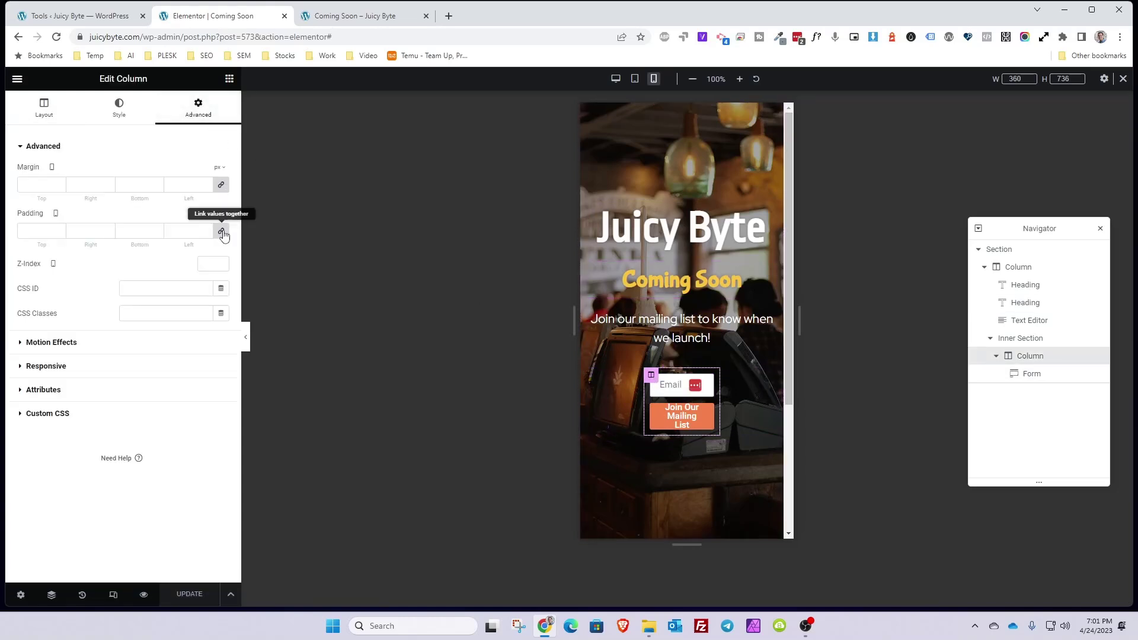
left_click(1021, 339)
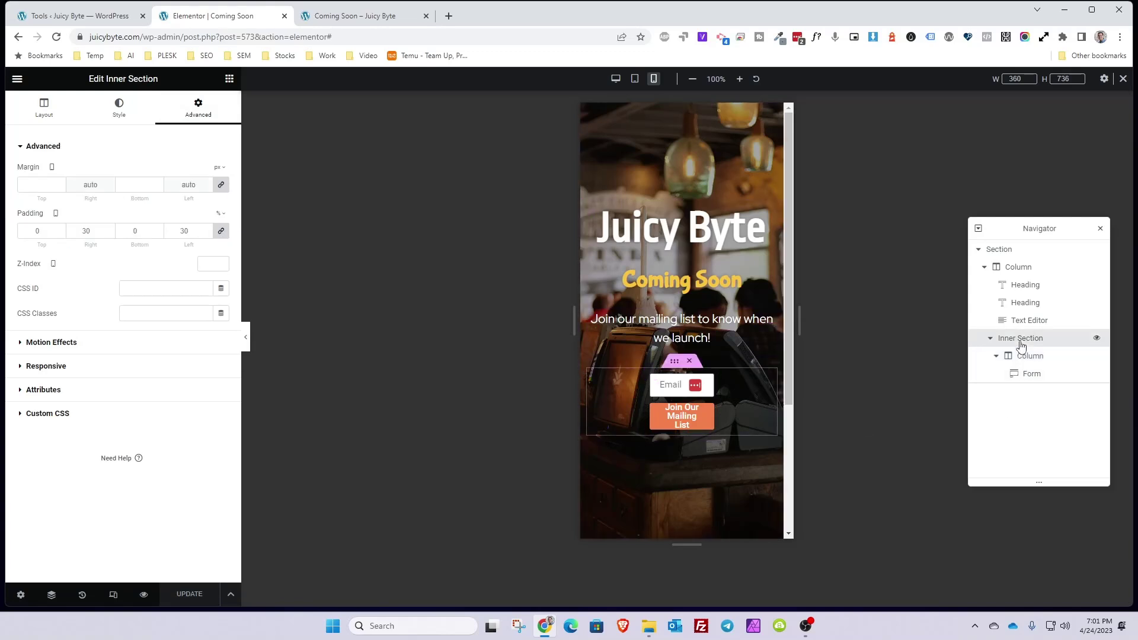
double_click(78, 230)
type("0")
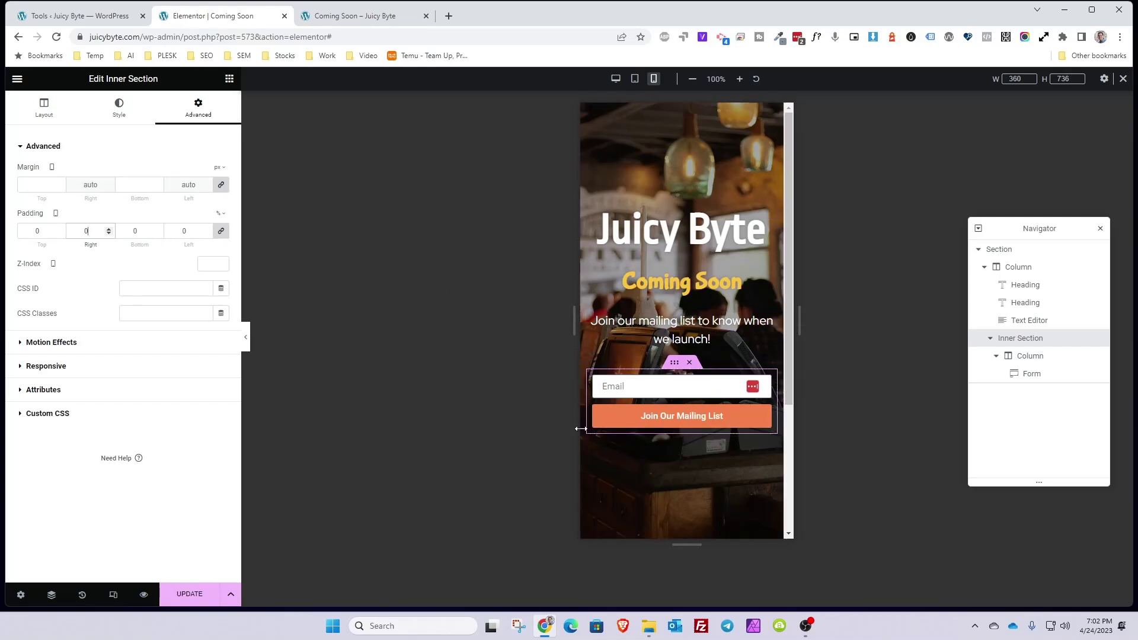
left_click(191, 594)
left_click(635, 80)
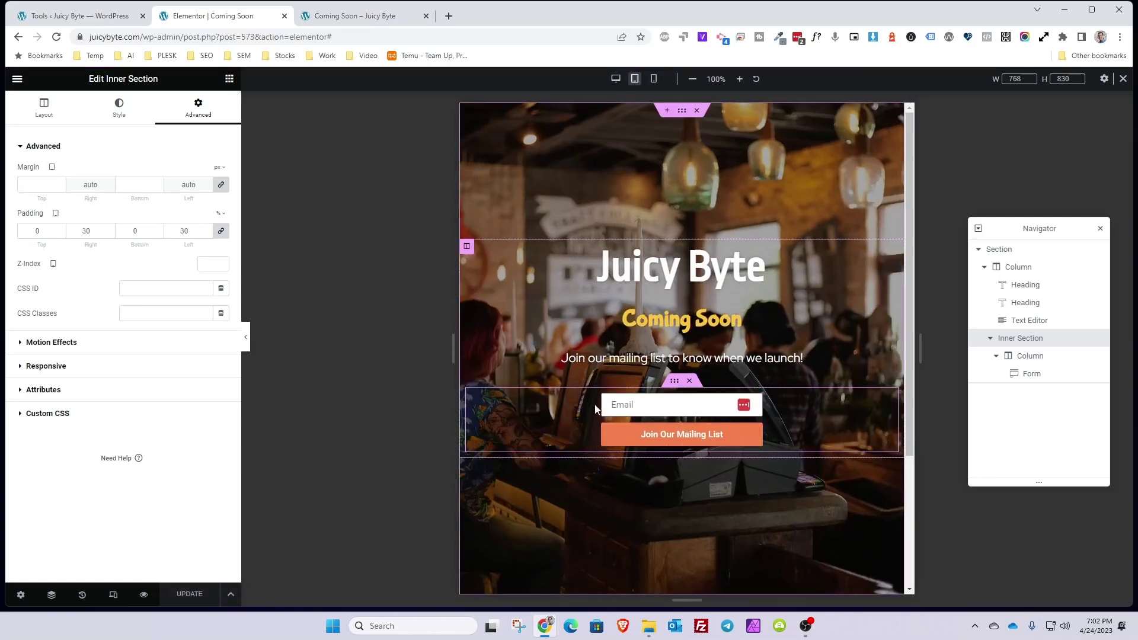
- On tablet, unlink the inner section padding and set top/bottom 0, right 15
left_click(603, 396)
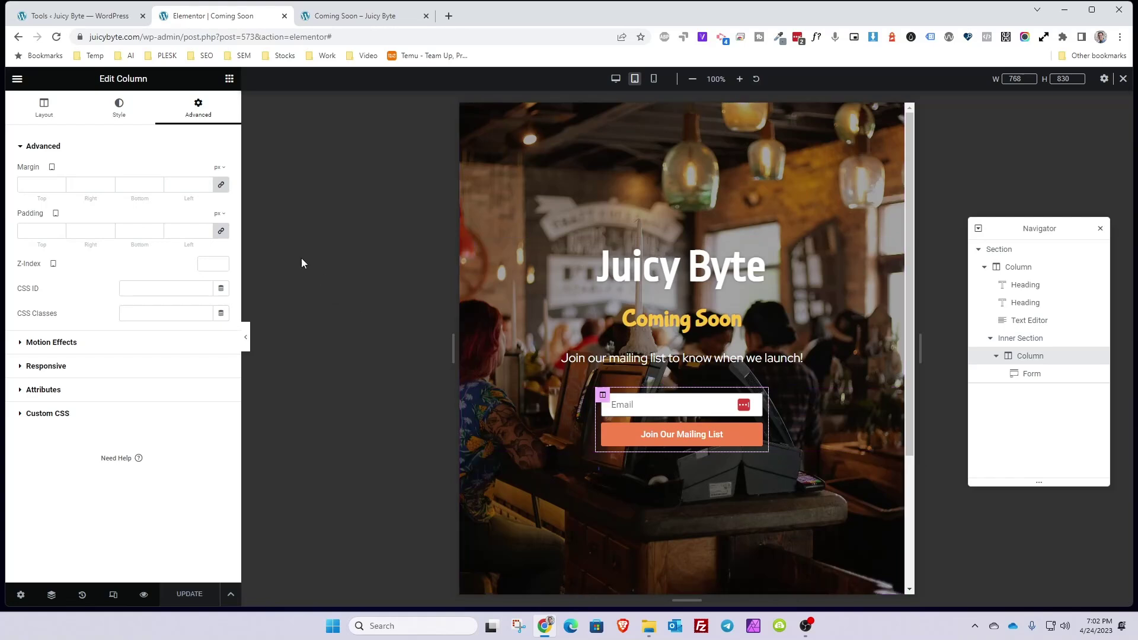
left_click(674, 381)
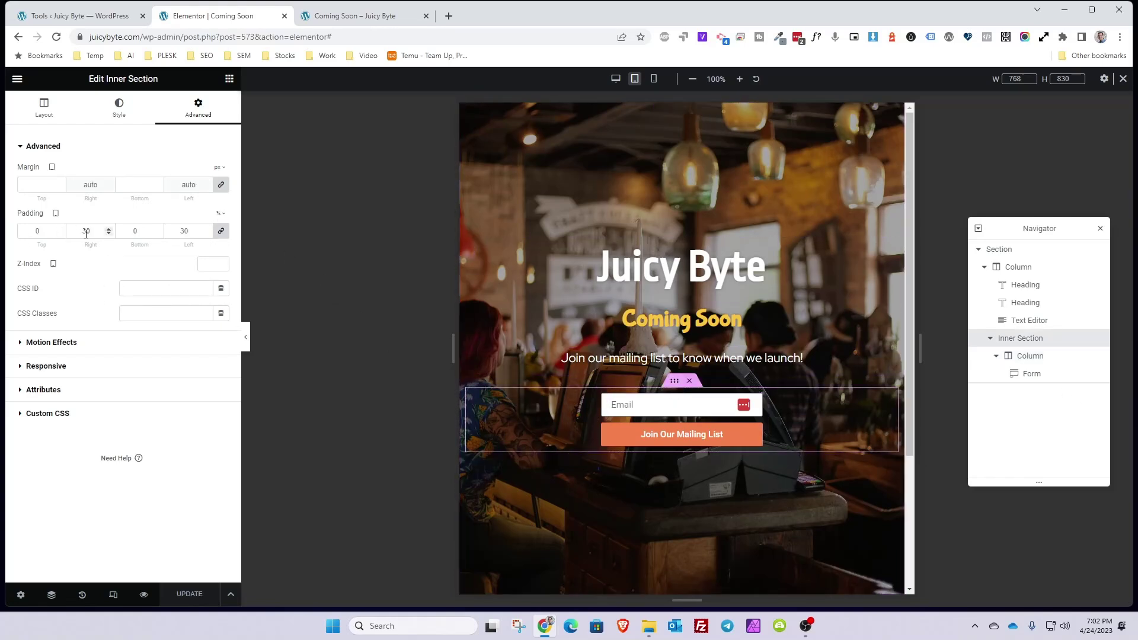
key("BackSpace")
type("1")
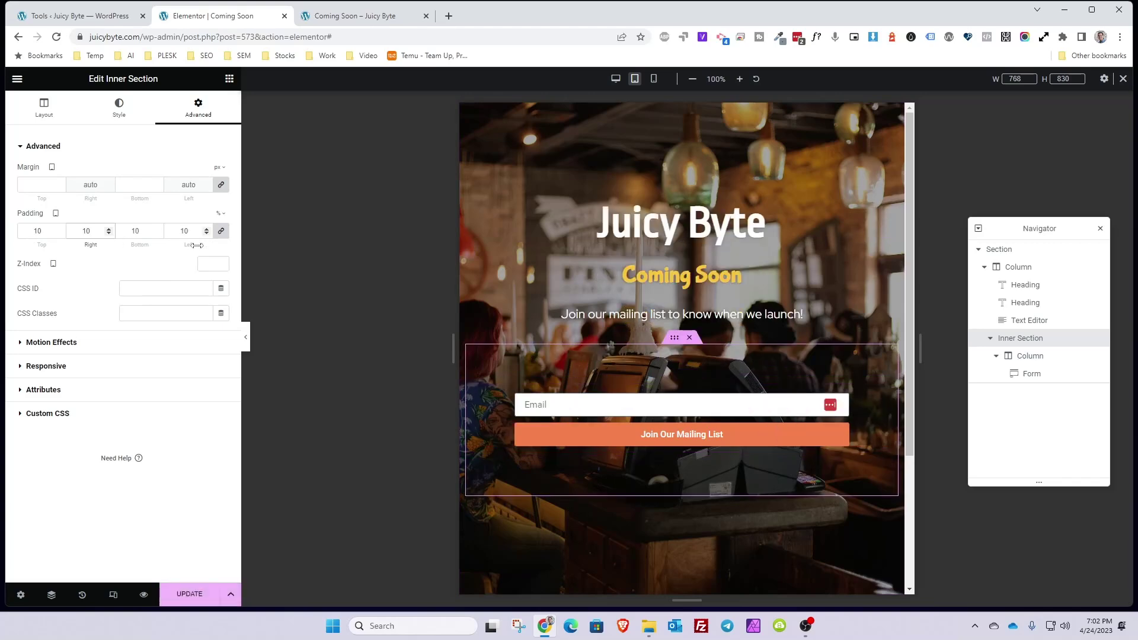
left_click(218, 234)
double_click(22, 231)
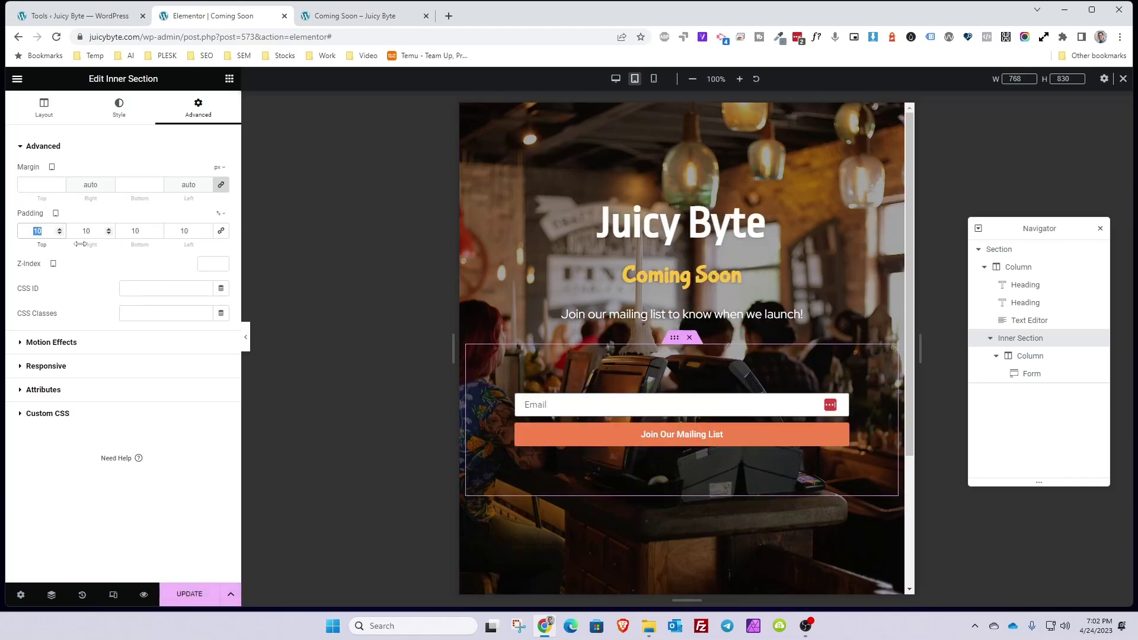
type("0")
double_click(145, 231)
type("0")
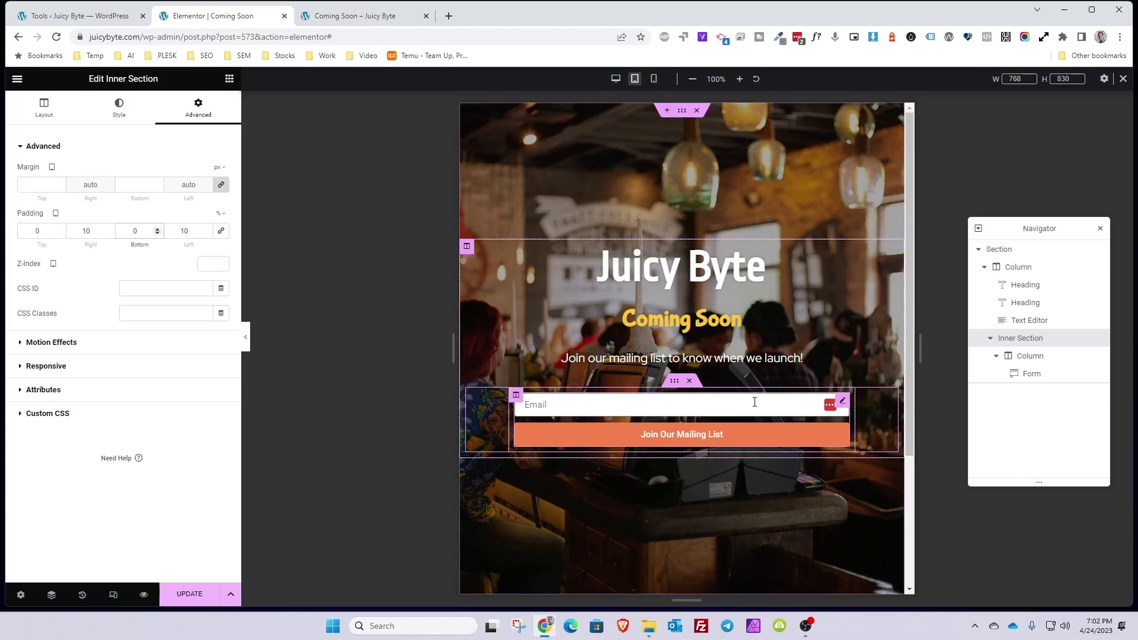
left_click(88, 229)
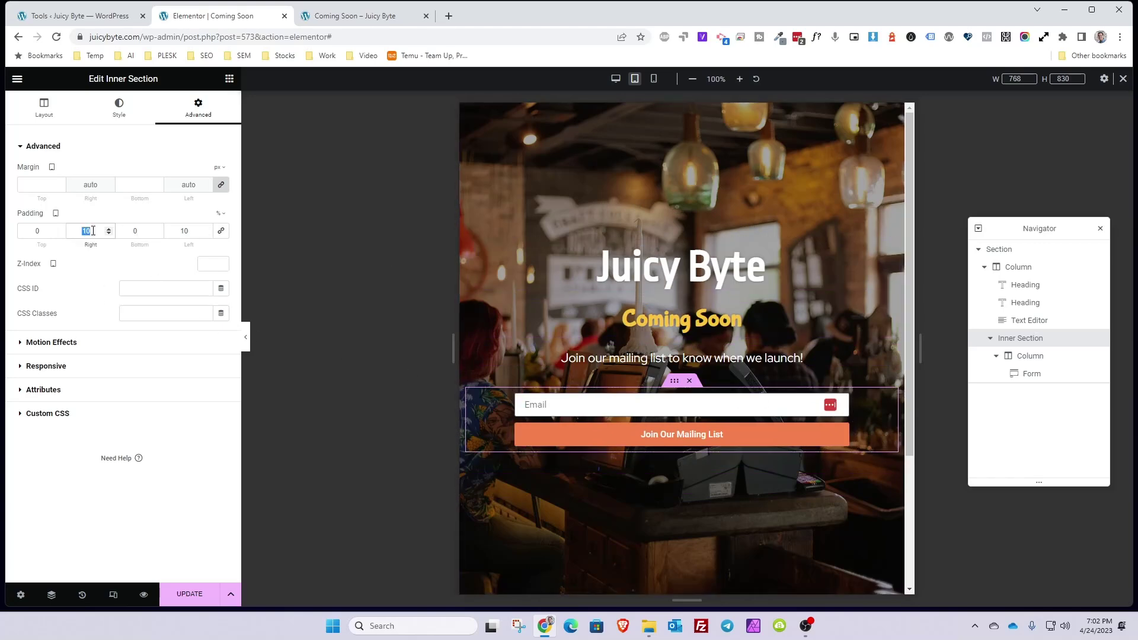
type("15")
left_click(185, 230)
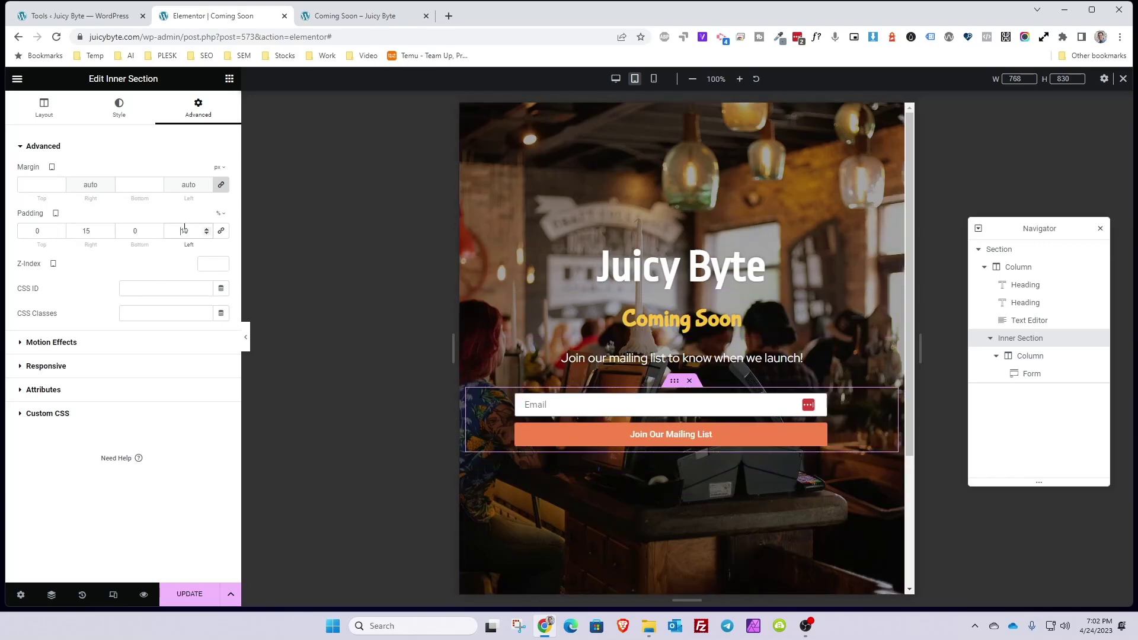
- Set left padding to 15, save, and recheck the live page at desktop size
type("15")
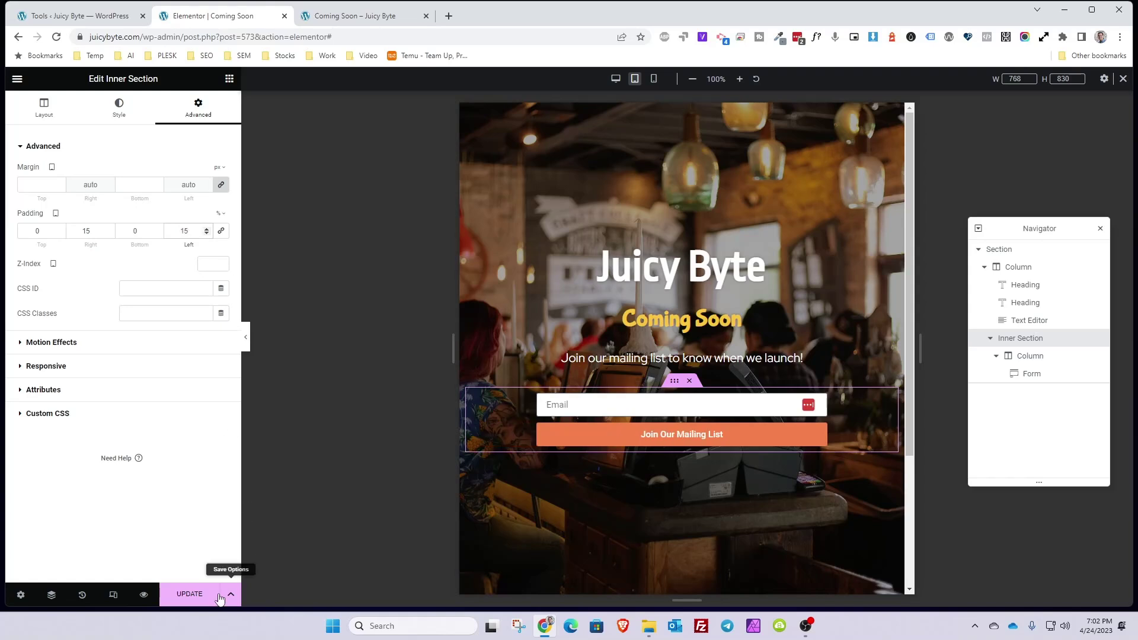
left_click(190, 594)
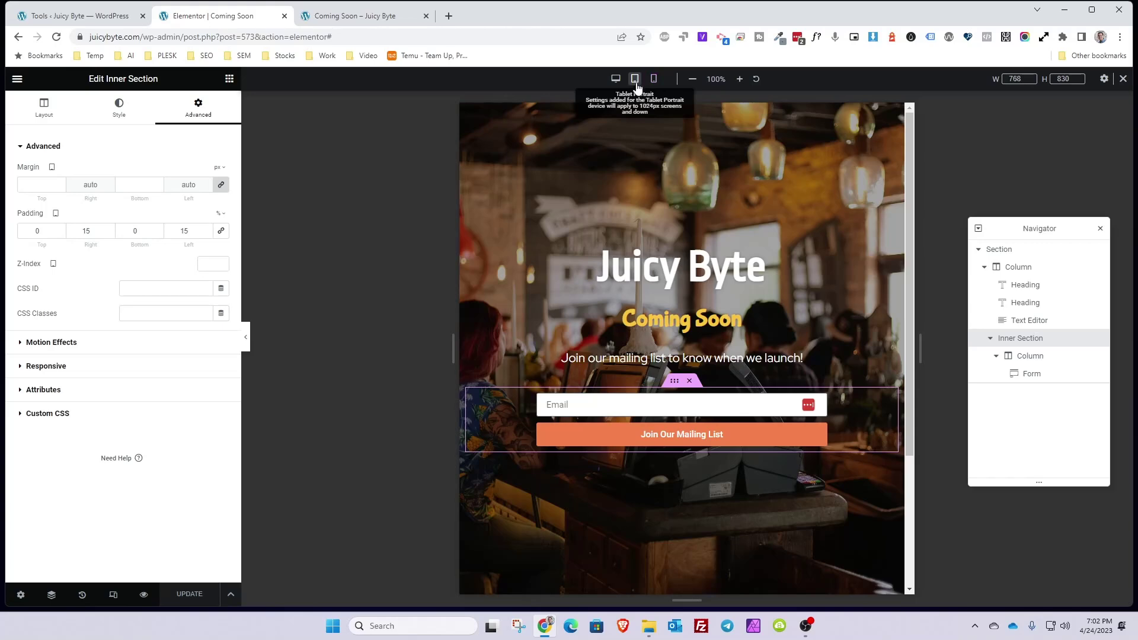
left_click(617, 79)
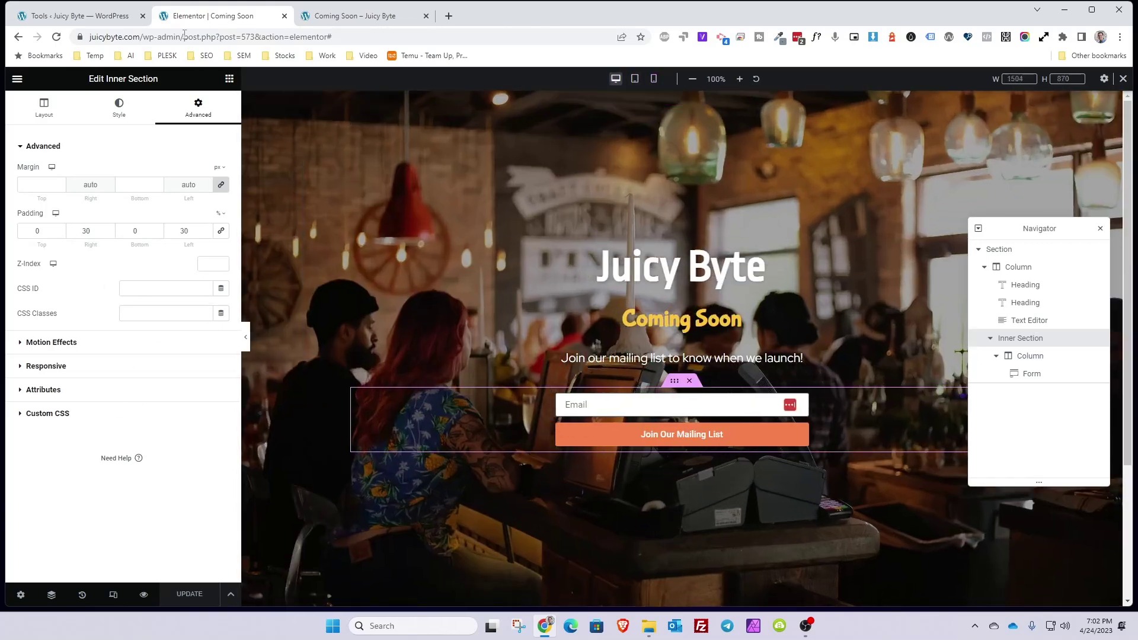
left_click(356, 16)
key("F5")
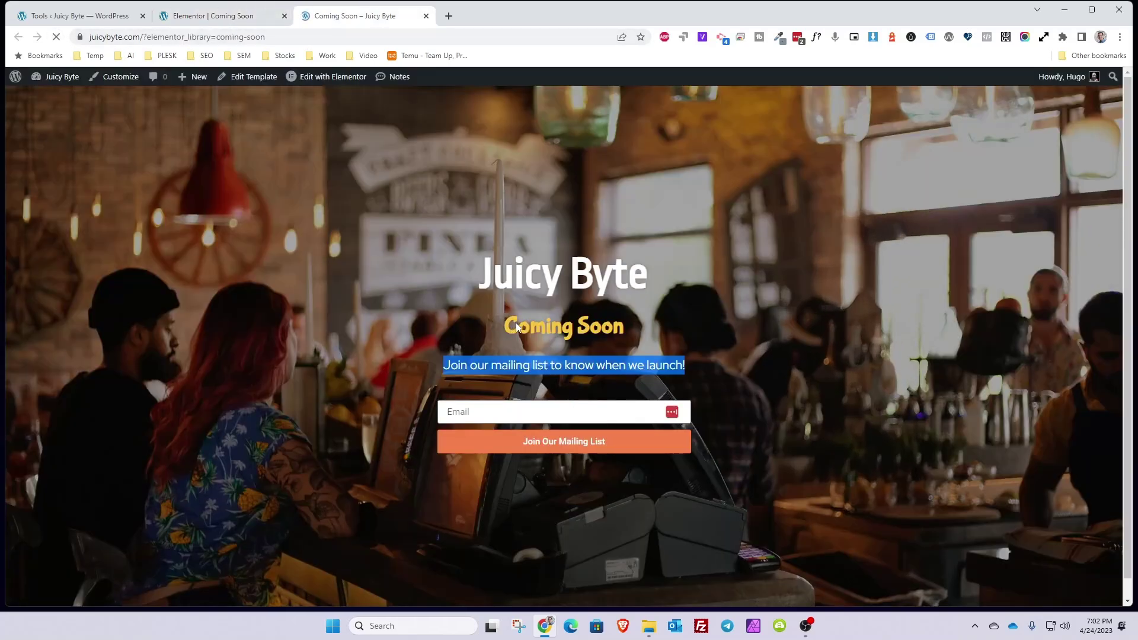
left_click(208, 18)
left_click(17, 80)
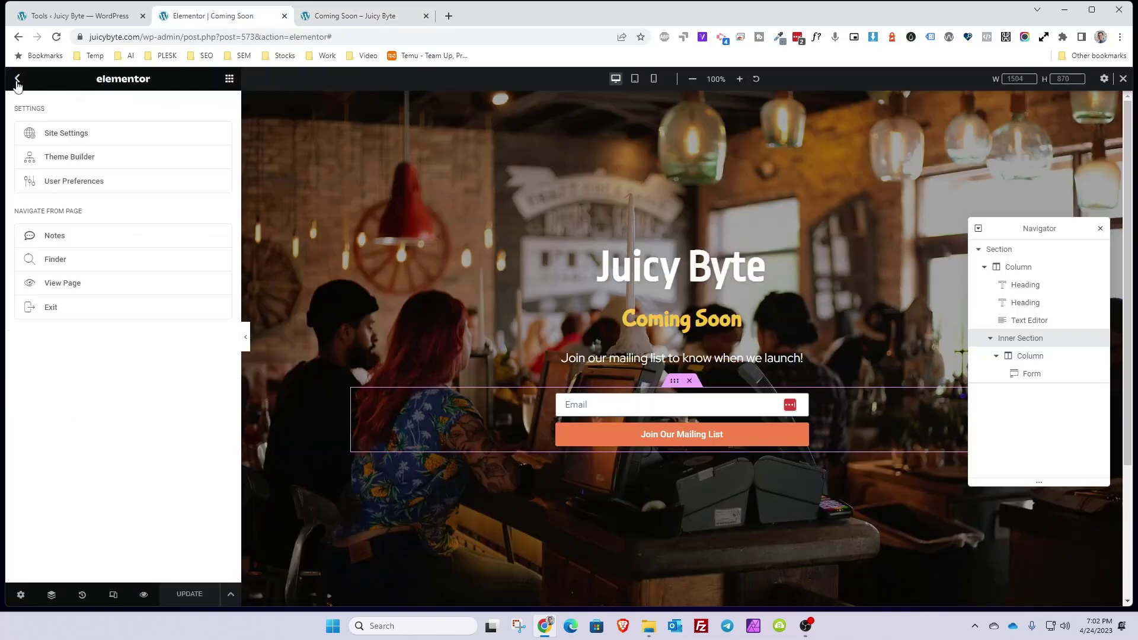
- Exit the template editor and go to Elementor > Tools via the Dashboard
left_click(52, 315)
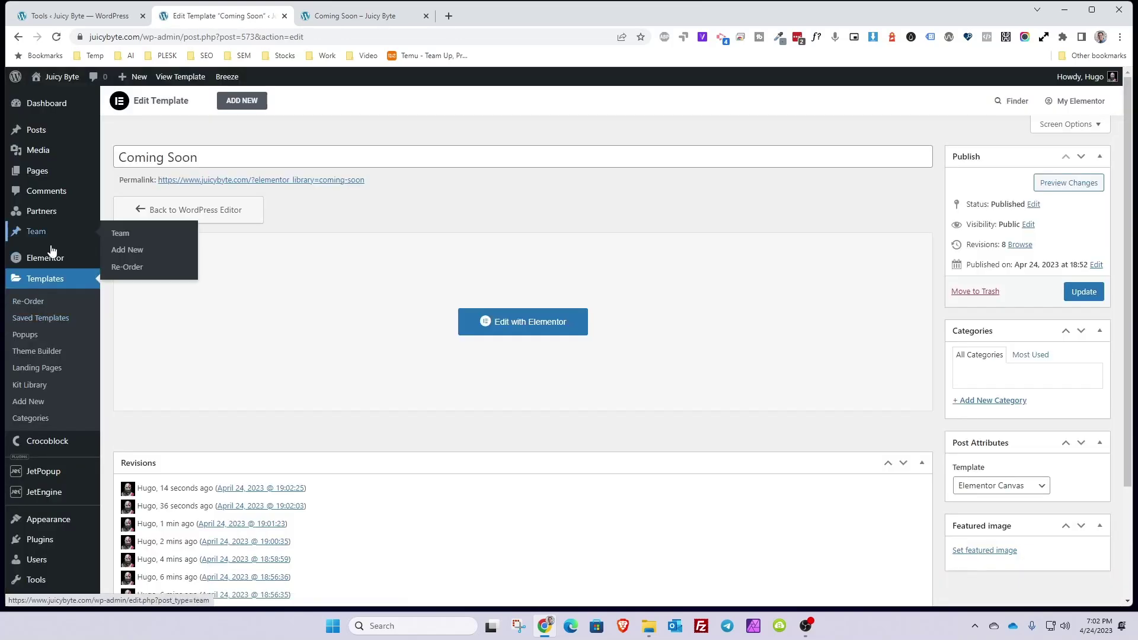
left_click(48, 101)
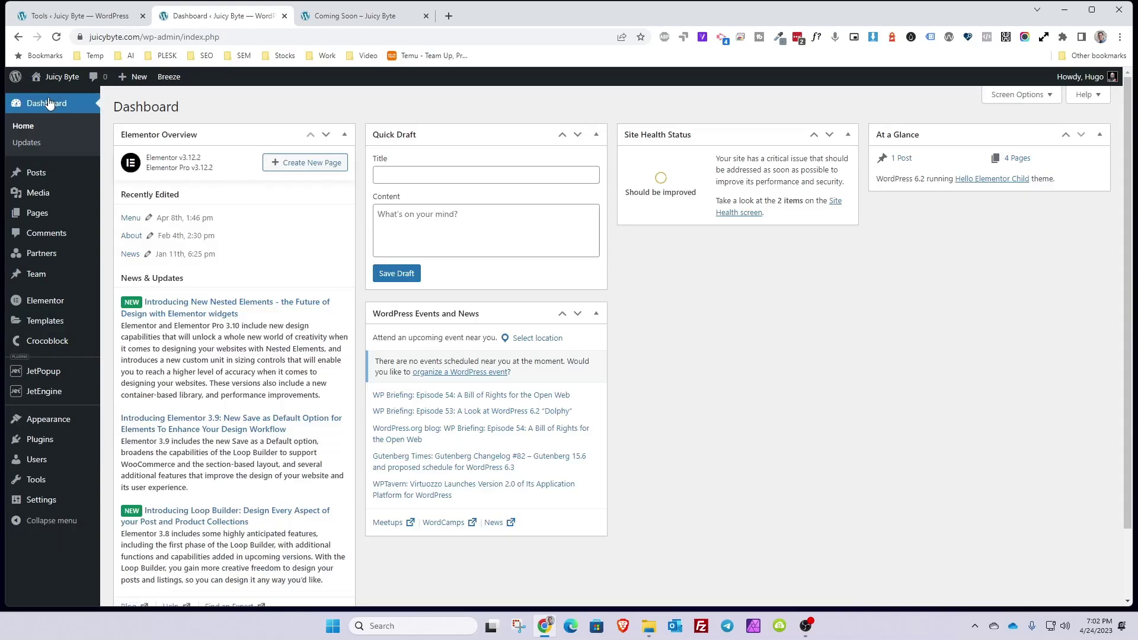
mouse_move(51, 304)
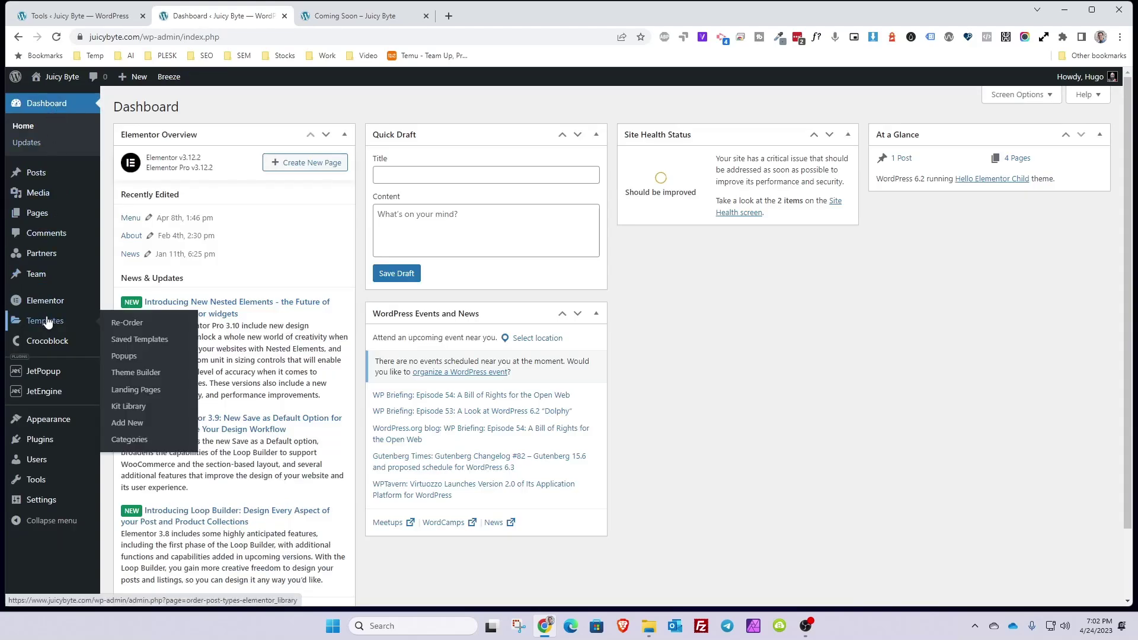
left_click(120, 403)
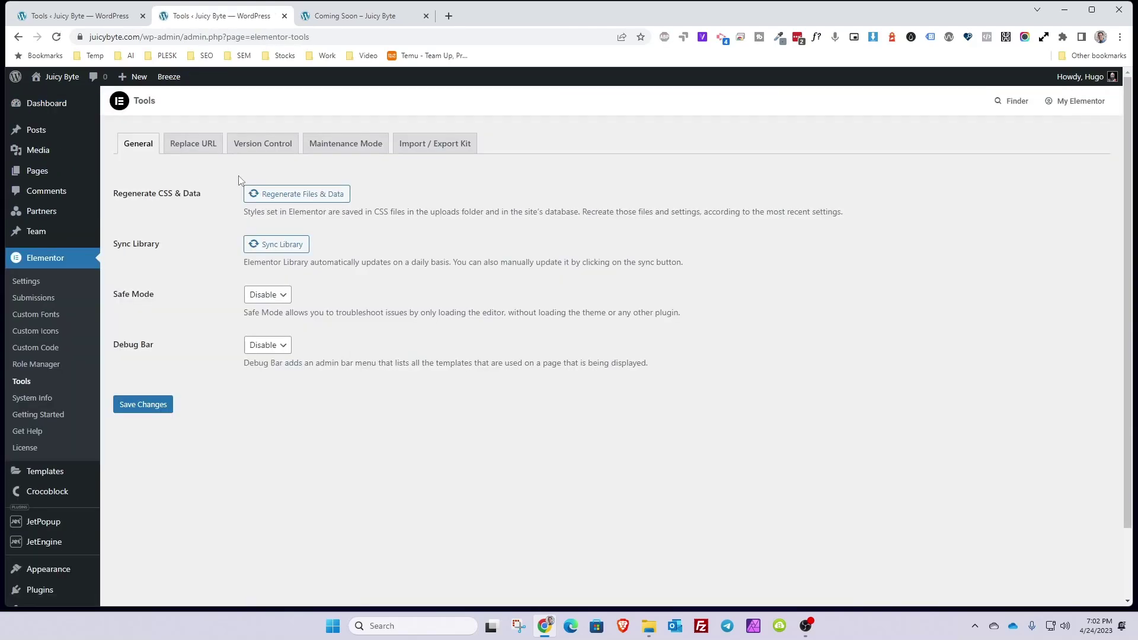
- Set Maintenance Mode to Coming Soon with the Coming Soon template, save, and view the page
left_click(346, 153)
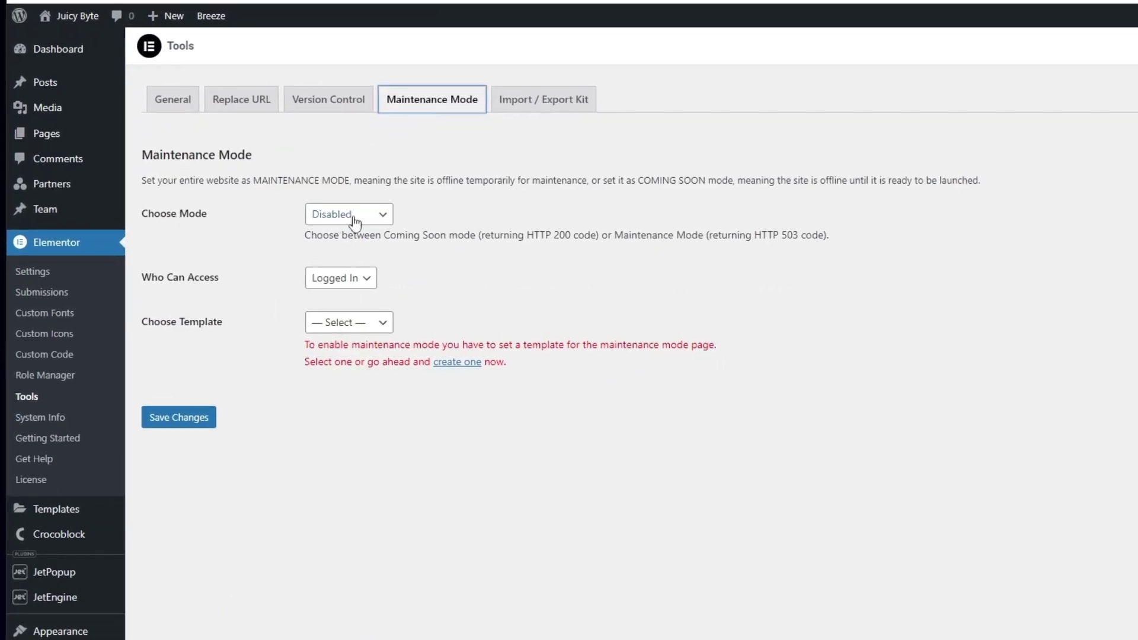
left_click(355, 221)
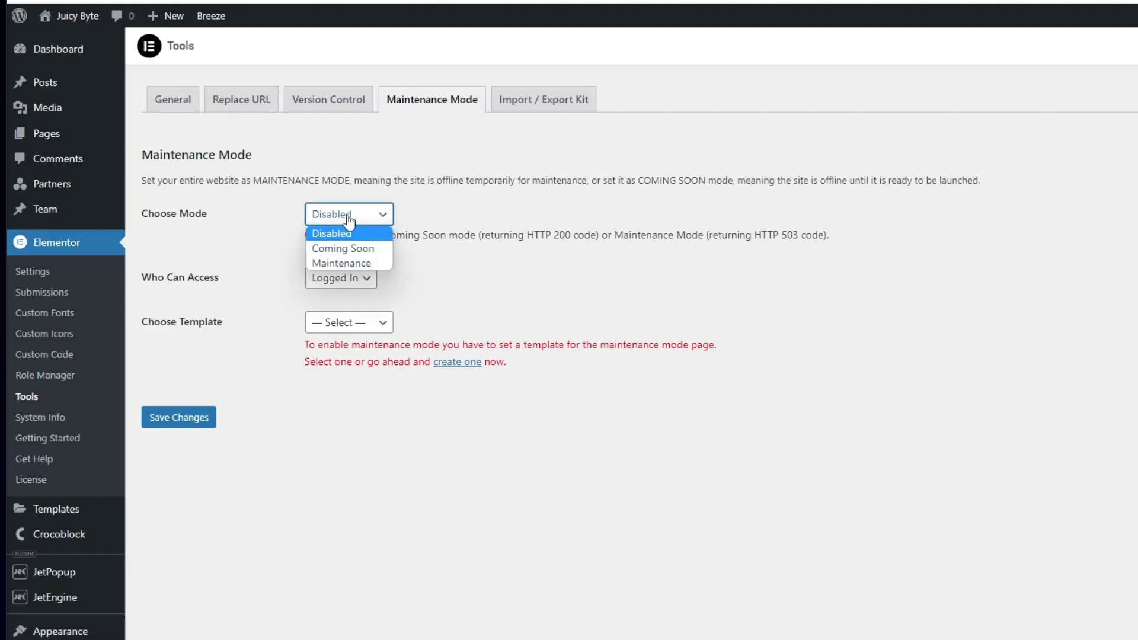
left_click(337, 244)
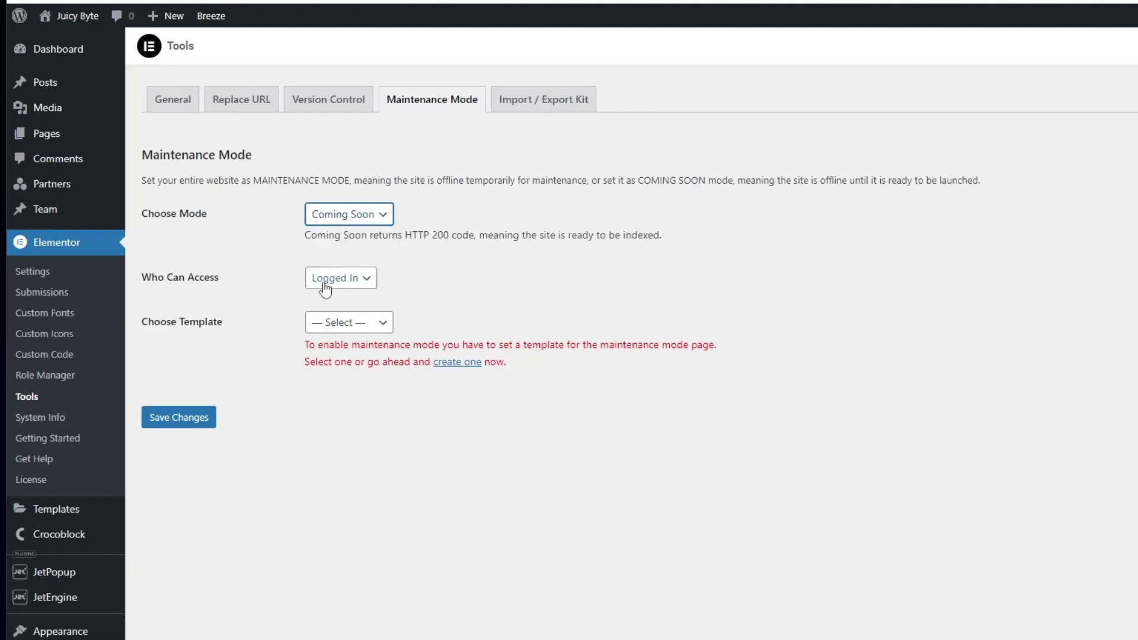
left_click(321, 327)
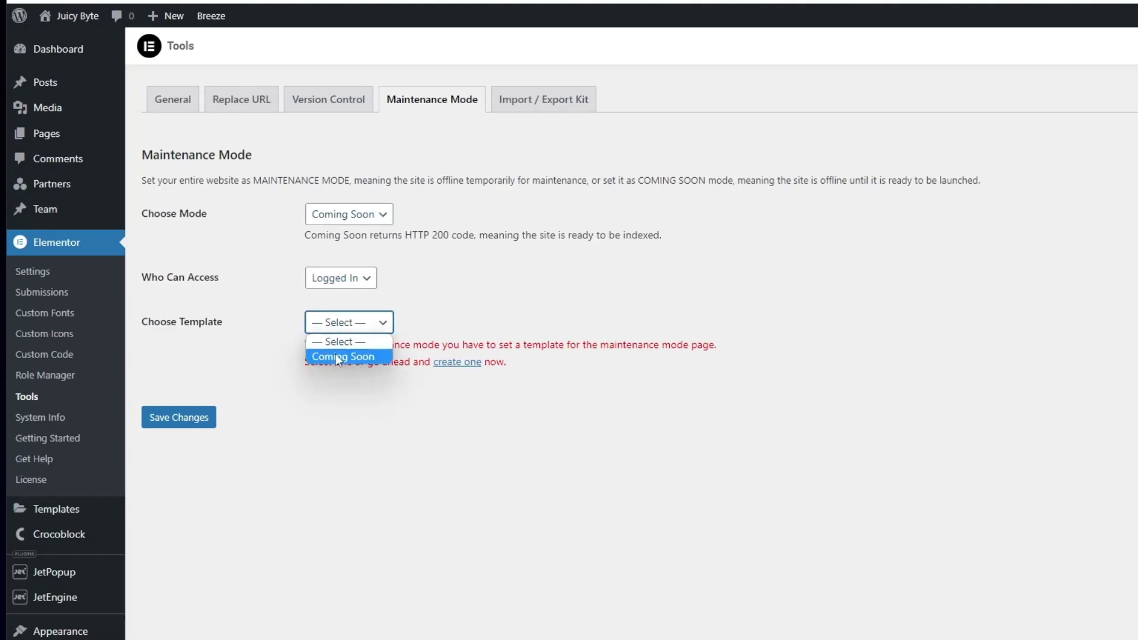
left_click(335, 355)
left_click(173, 400)
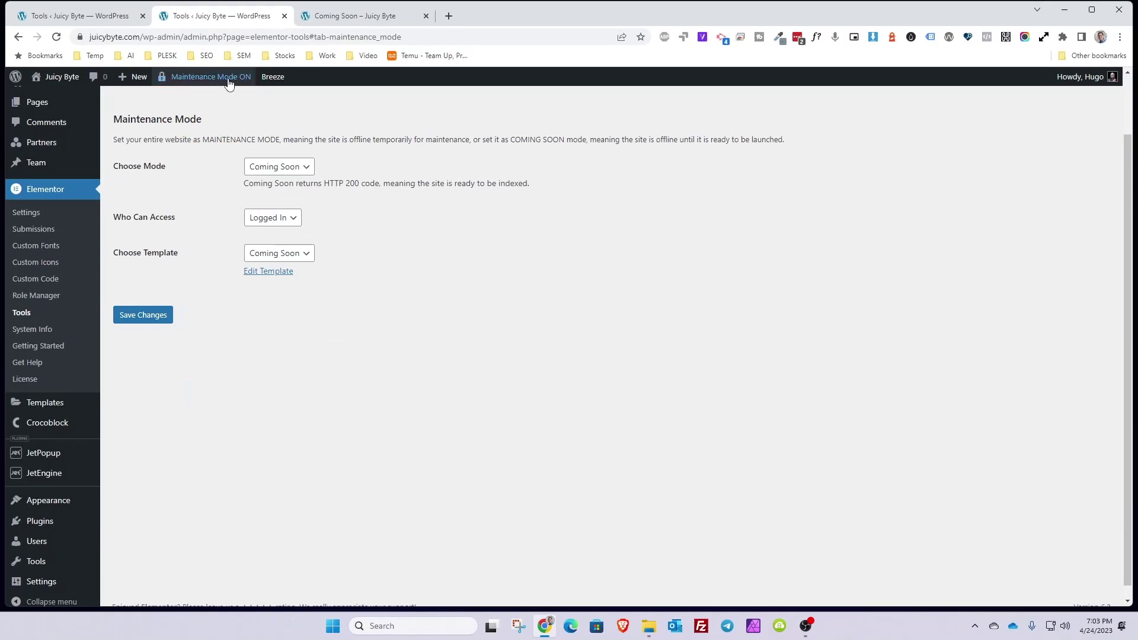
mouse_move(158, 81)
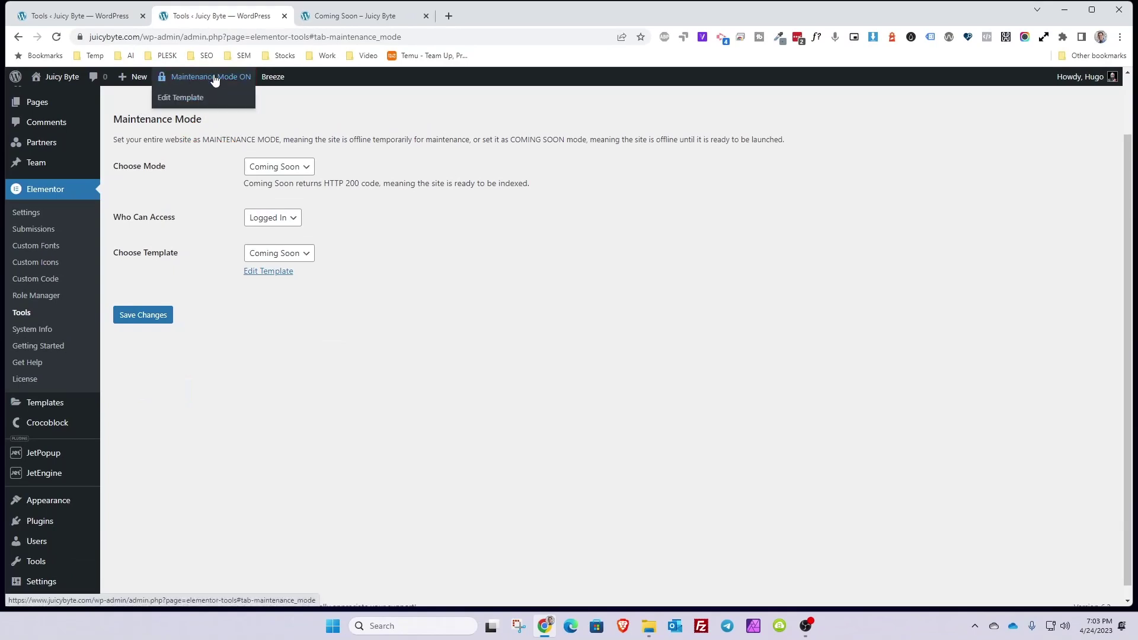
left_click(329, 18)
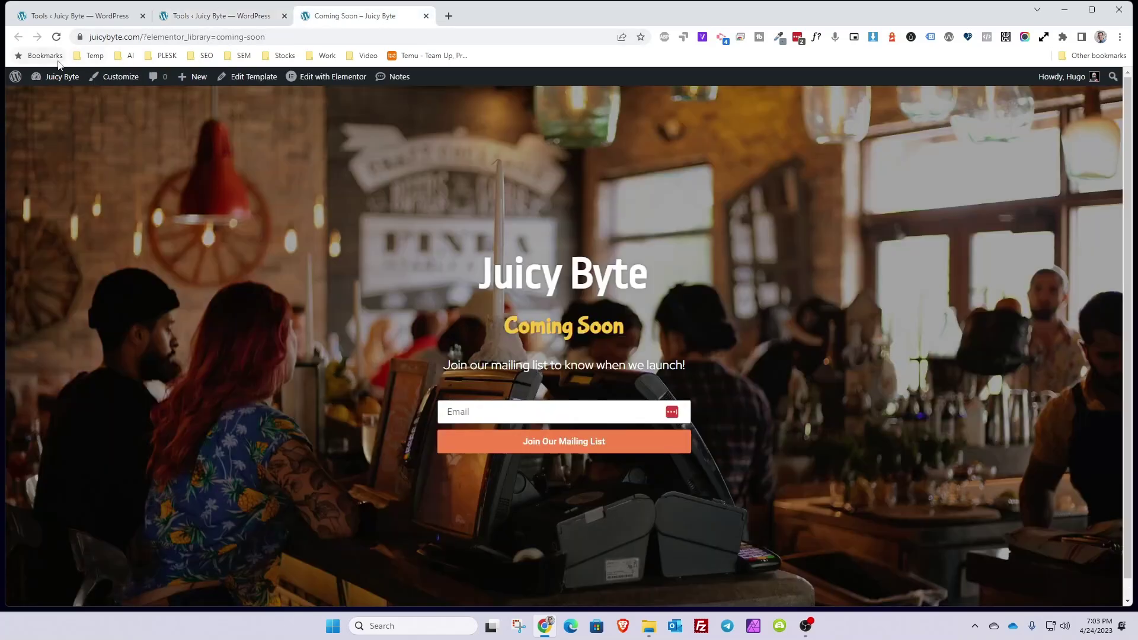
- Load juicybyte.com in a Chrome incognito window, confirm the Coming Soon page, then minimize it
mouse_move(56, 79)
right_click(544, 626)
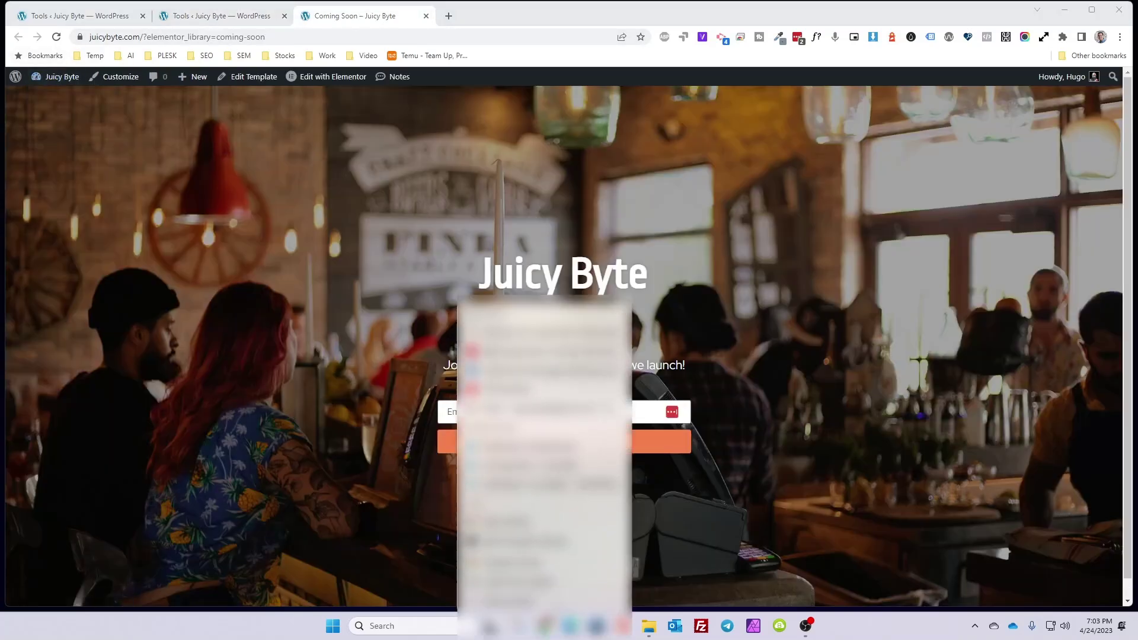
left_click(516, 533)
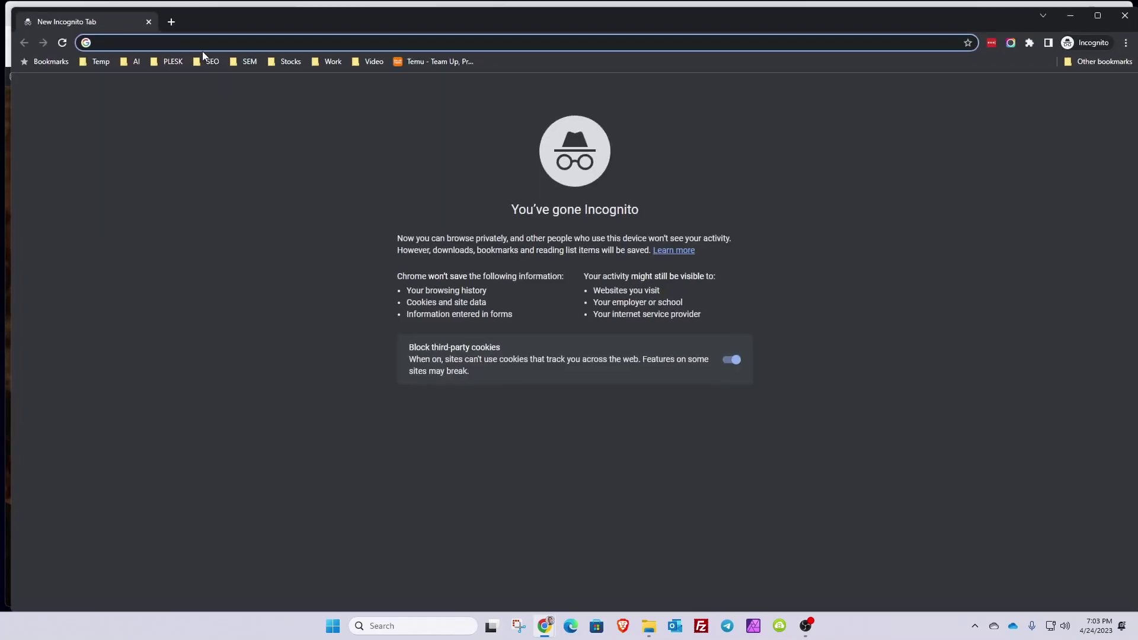
type("juicy")
key("Return")
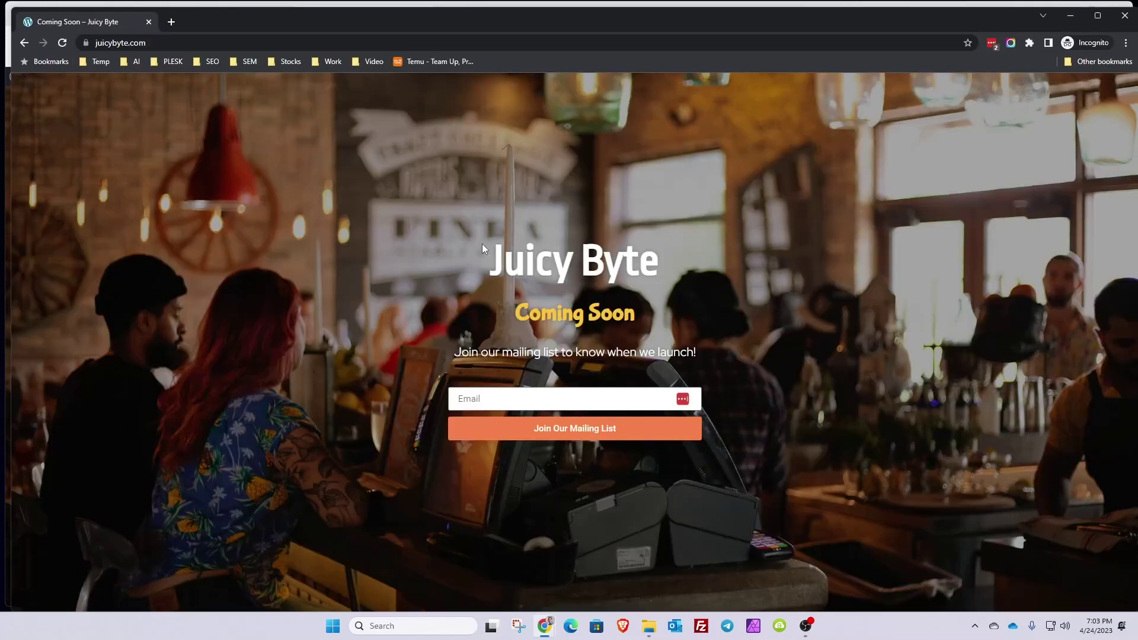
left_click_drag(482, 244, 780, 433)
left_click(201, 192)
left_click_drag(496, 273, 732, 434)
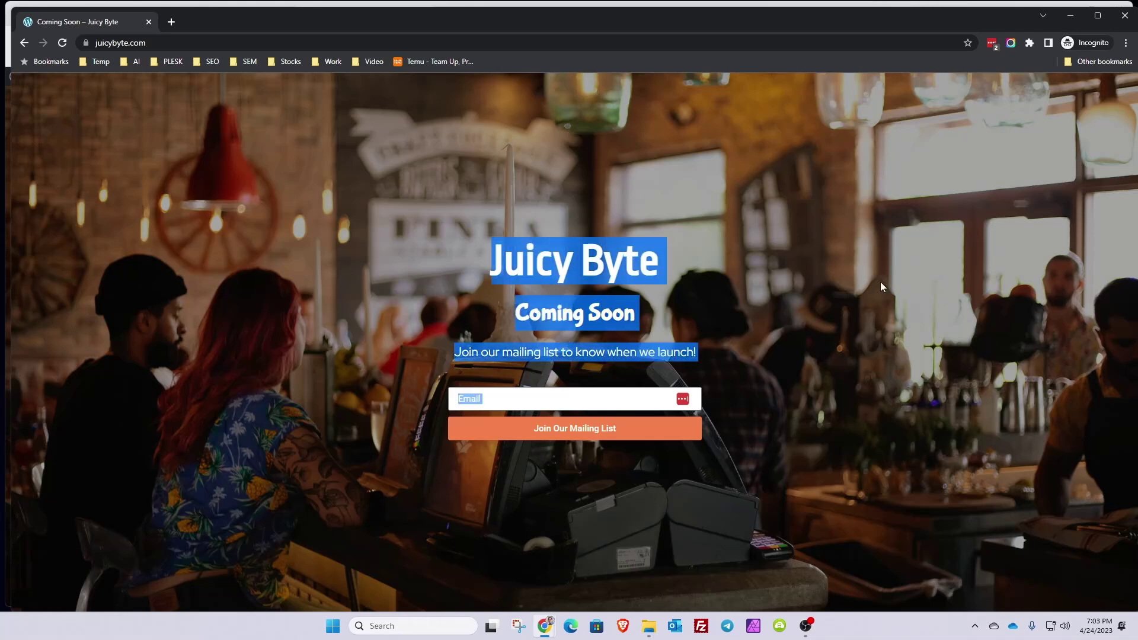
left_click(1072, 20)
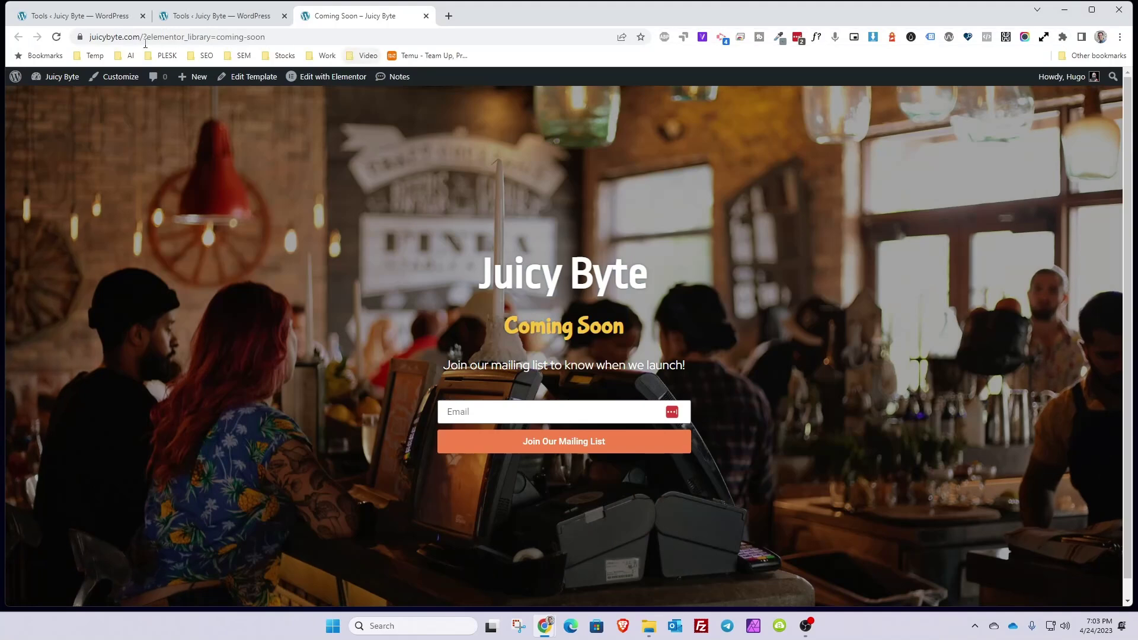
- Visit the site logged in, open the Menu page, then return to the site mode settings
mouse_move(59, 76)
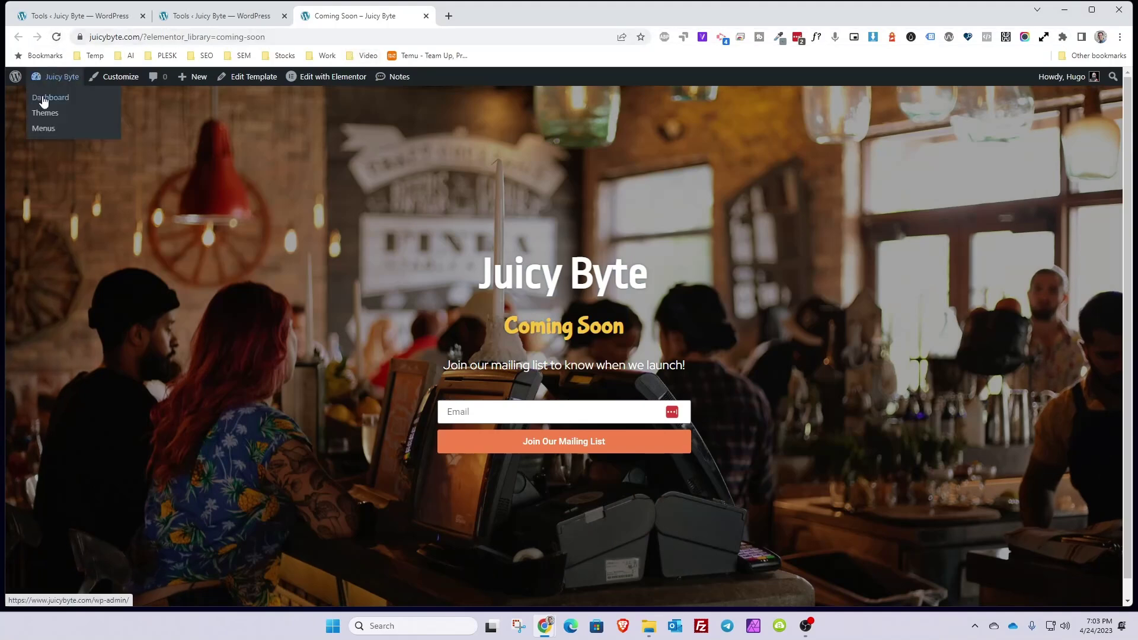
left_click(45, 98)
left_click(46, 103)
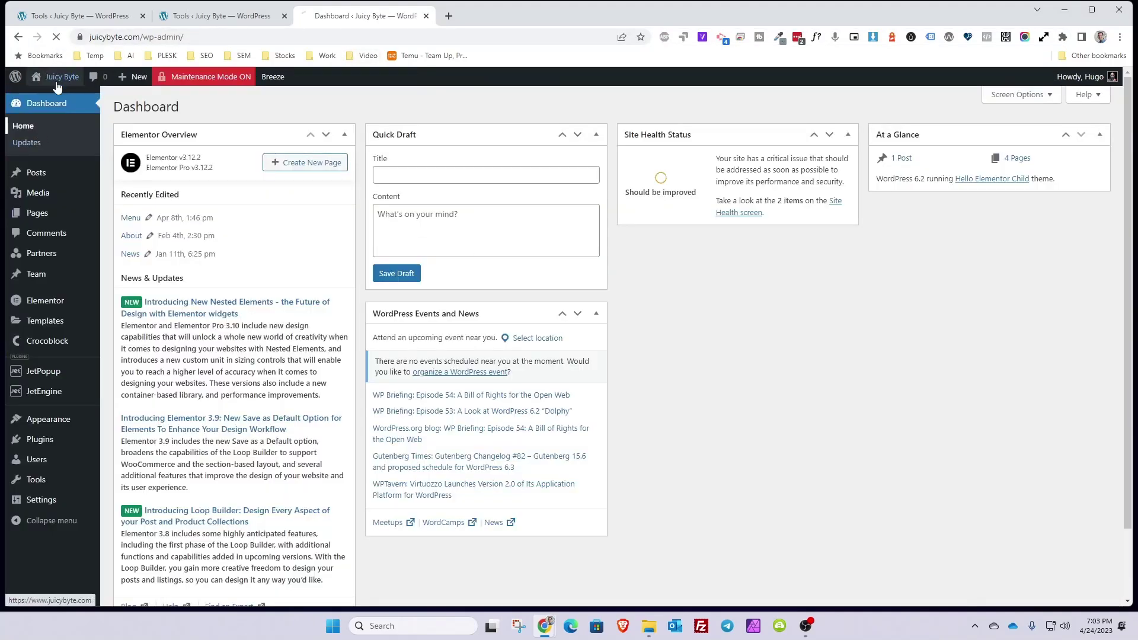
mouse_move(53, 77)
left_click(45, 99)
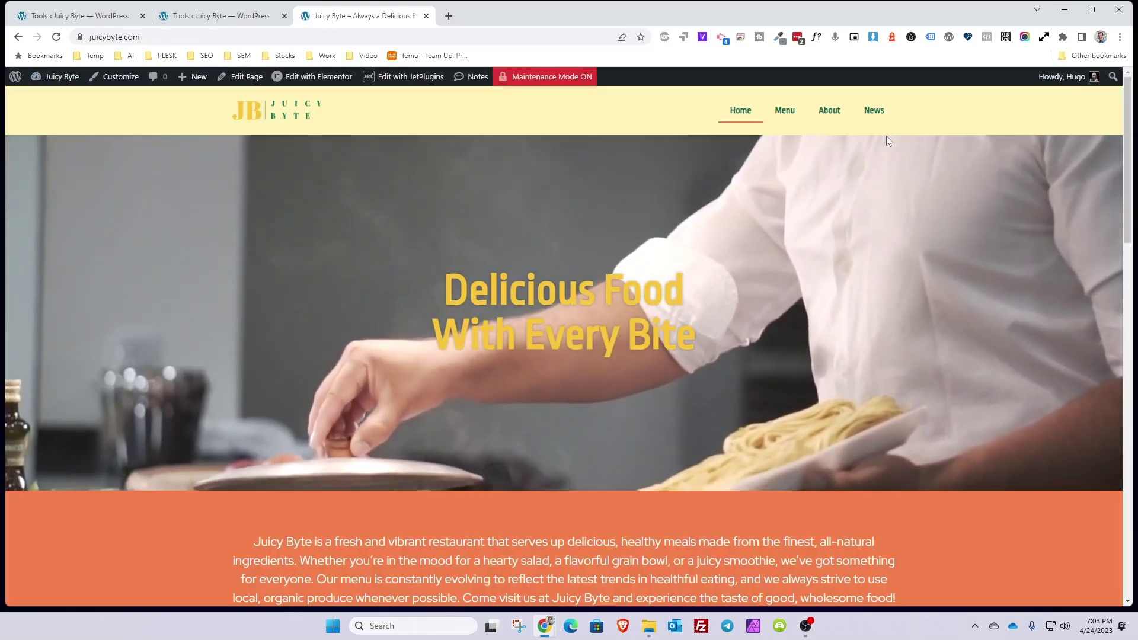
left_click(786, 112)
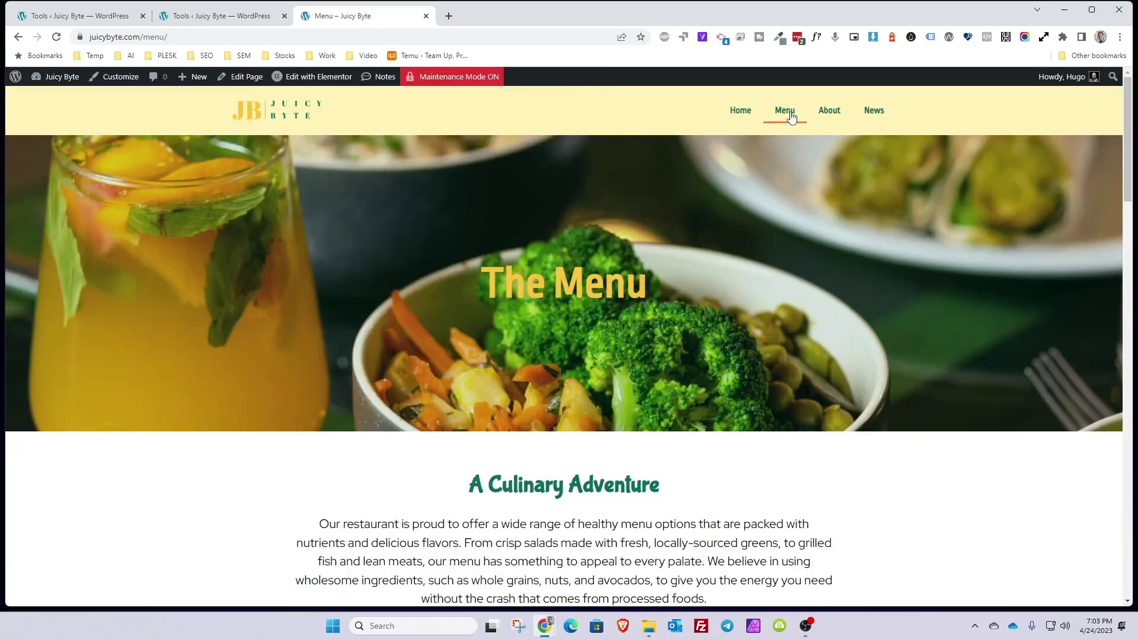
left_click(237, 14)
left_click(278, 167)
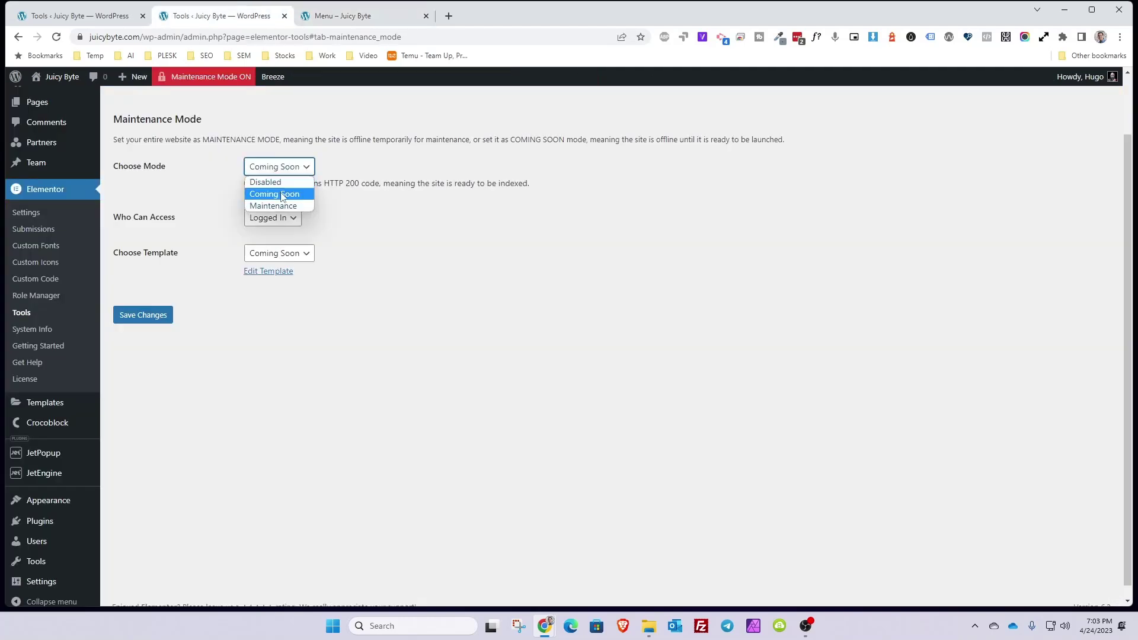
- Switch the site mode from Maintenance to Disabled, clearing the template choice
left_click(277, 205)
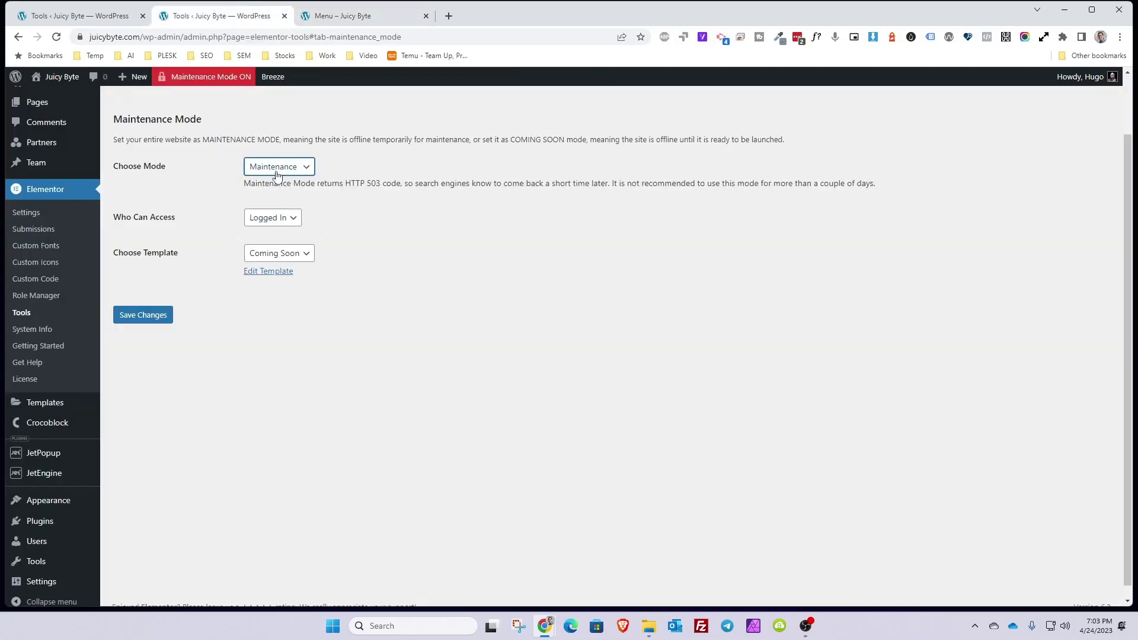
left_click(271, 258)
left_click(274, 280)
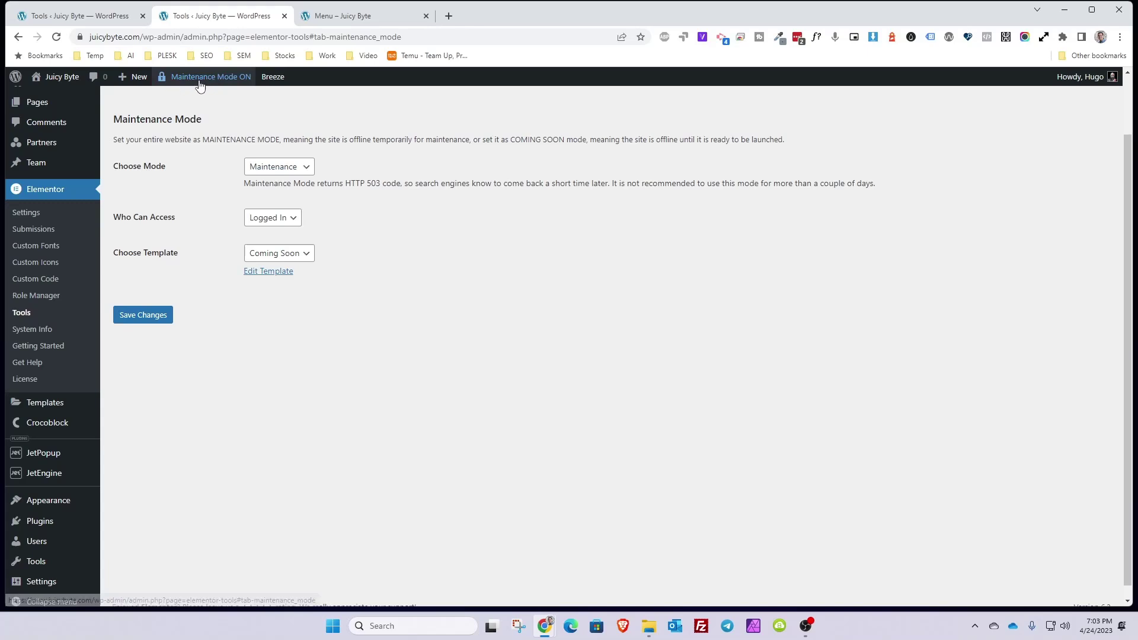
mouse_move(217, 85)
left_click(278, 166)
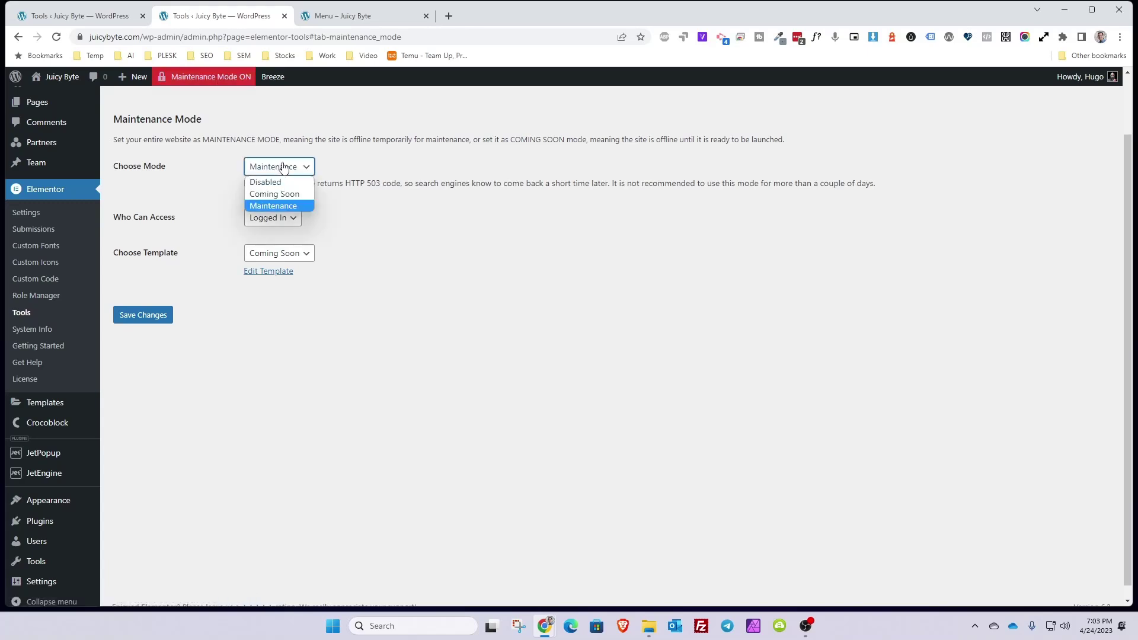
left_click(287, 180)
left_click(294, 253)
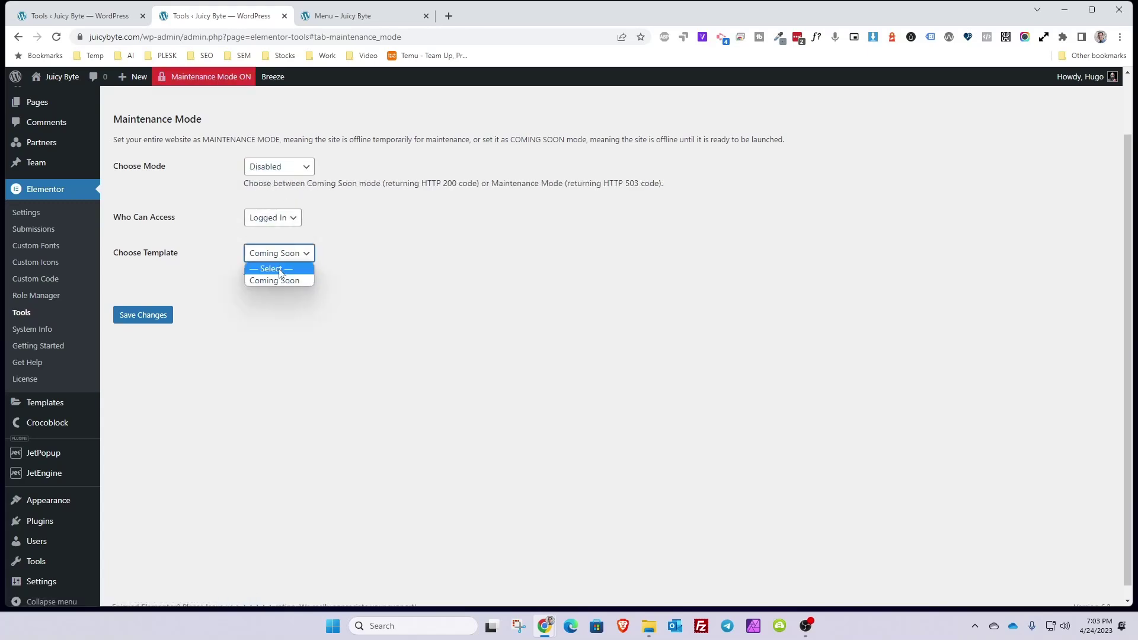
left_click(280, 265)
- Restore Coming Soon mode with the Coming Soon template and save
left_click(278, 167)
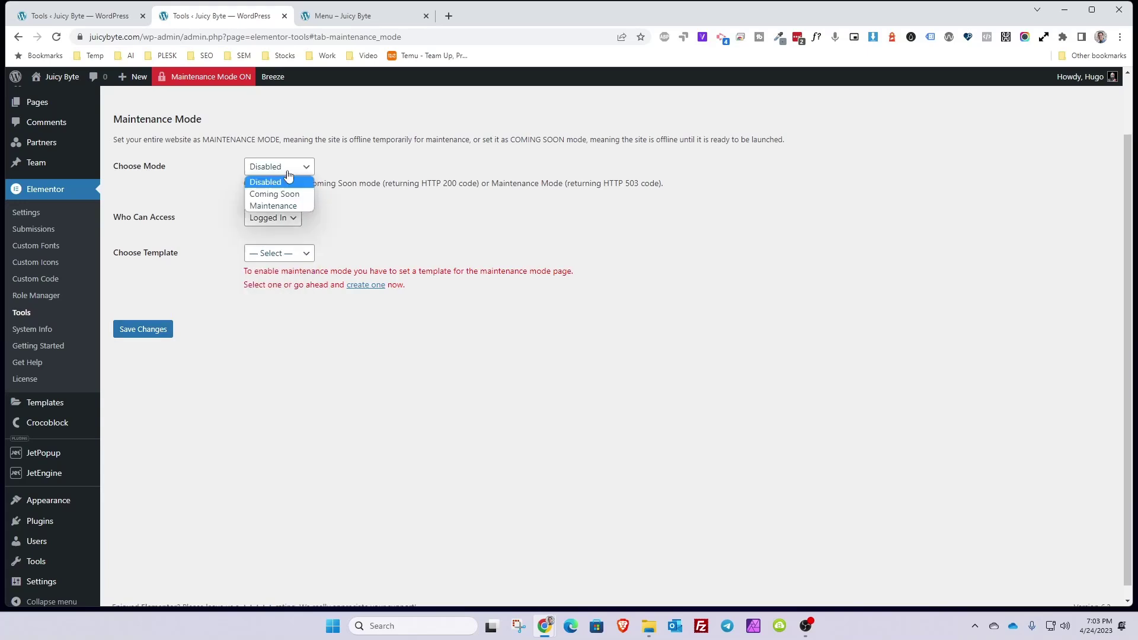
left_click(281, 188)
left_click(278, 253)
left_click(276, 274)
left_click(143, 315)
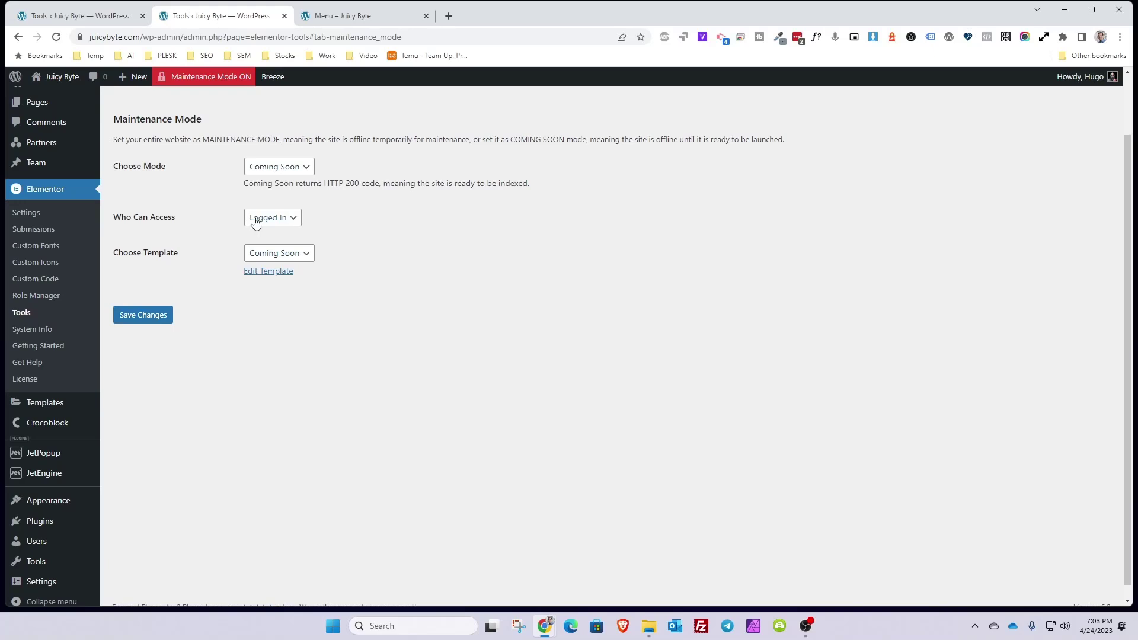
- Set the site mode to Disabled and save the changes
left_click(280, 171)
left_click(274, 179)
left_click(149, 315)
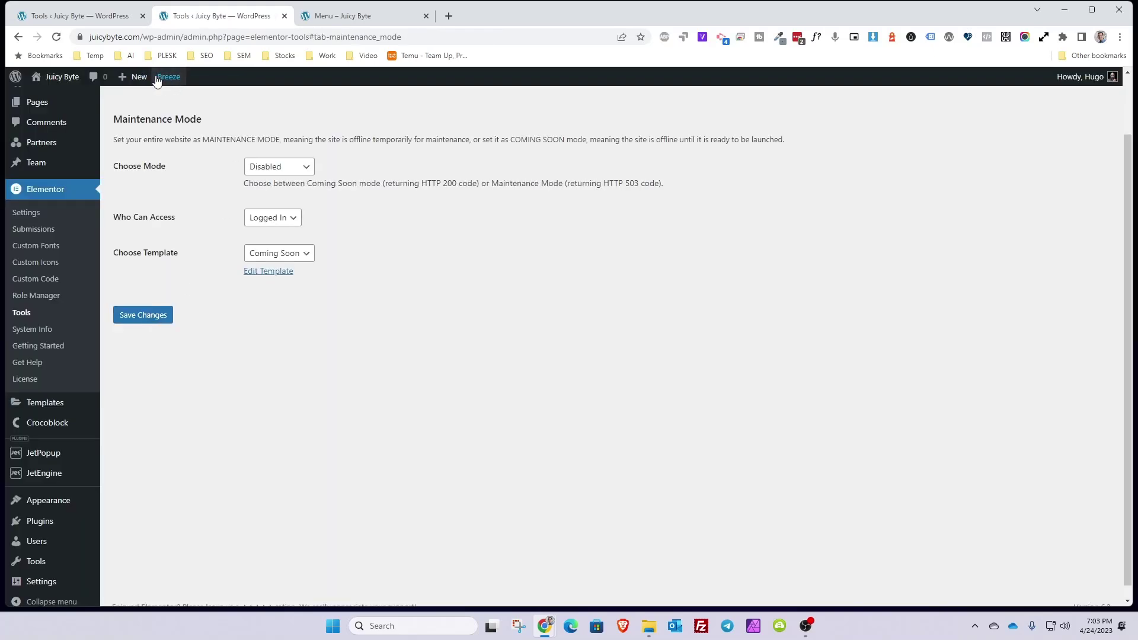
- Purge all Breeze cache, reload the site, and confirm the live homepage in the private window
mouse_move(170, 76)
left_click(180, 98)
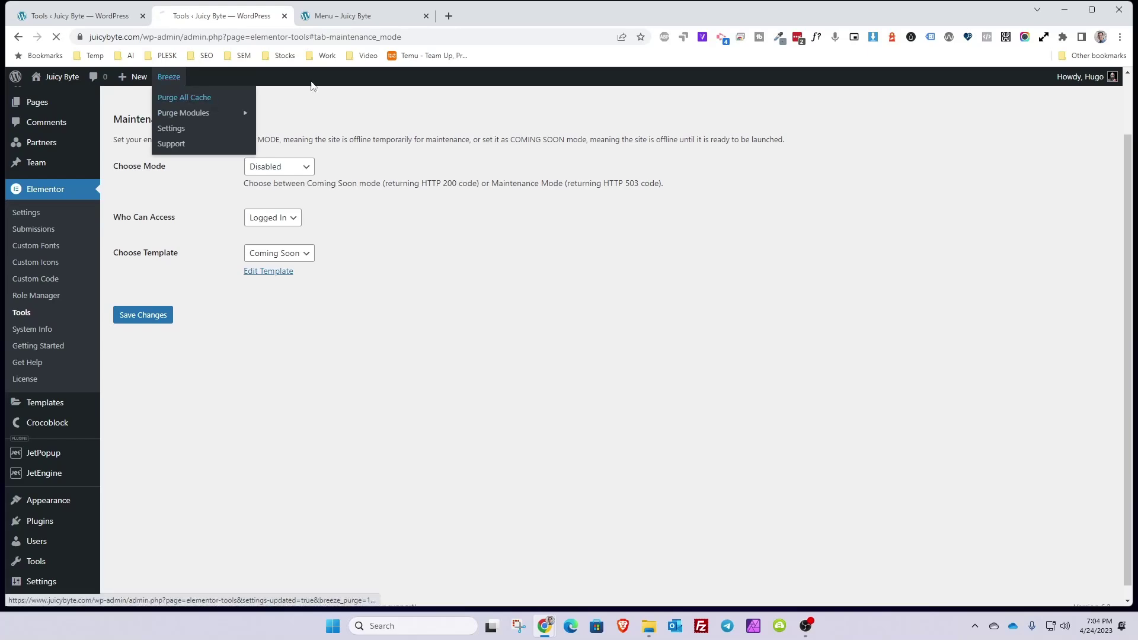
left_click(347, 18)
left_click(57, 36)
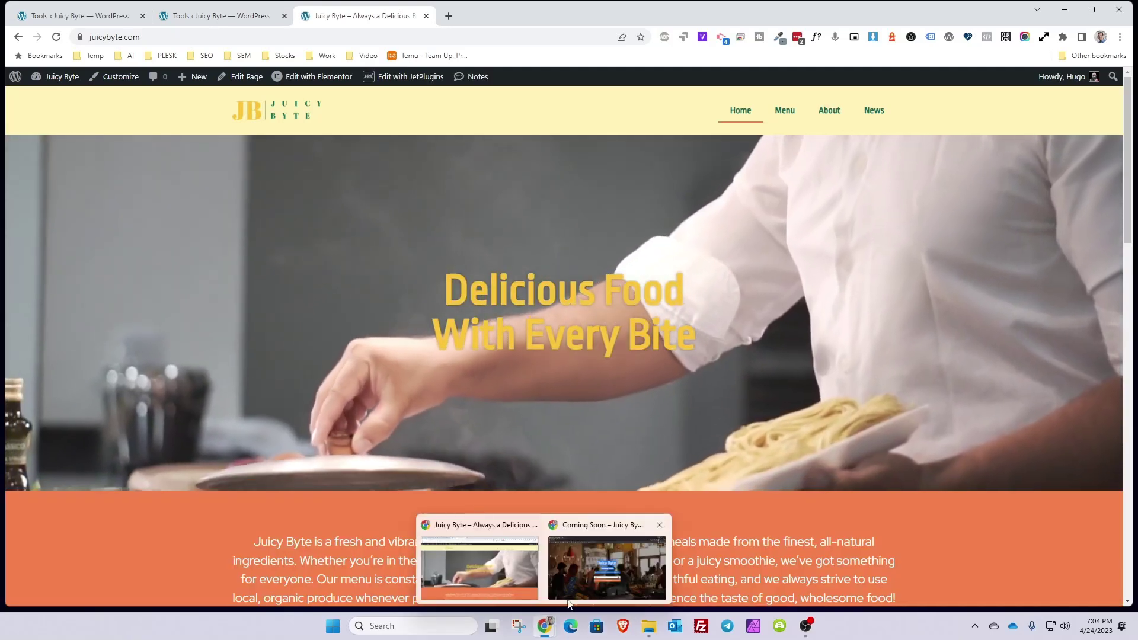
left_click(605, 564)
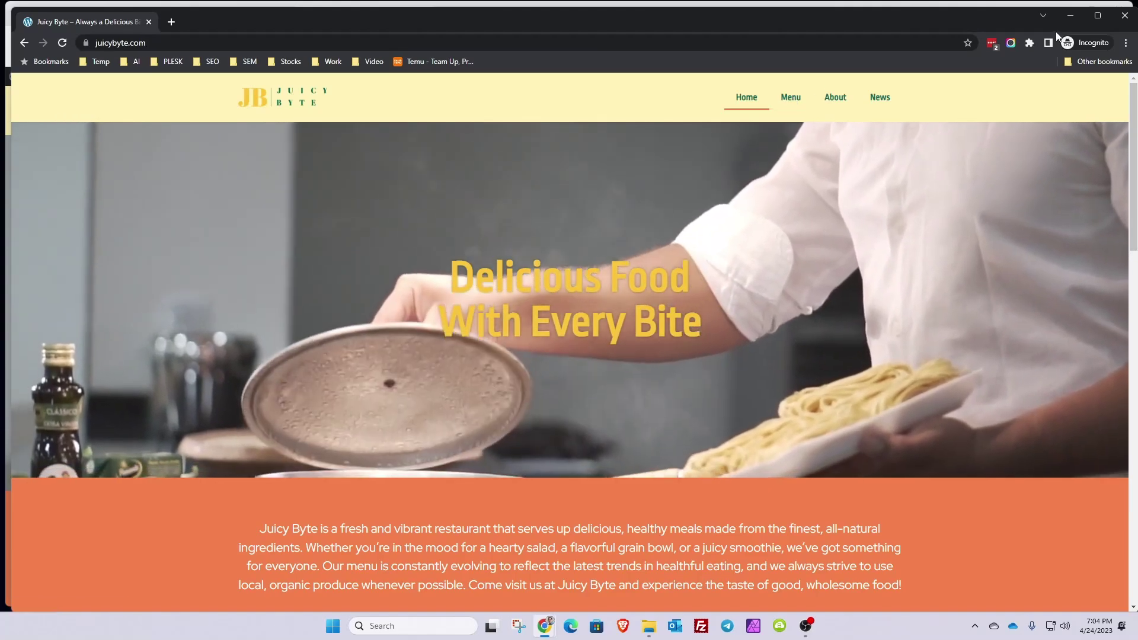
left_click(1068, 21)
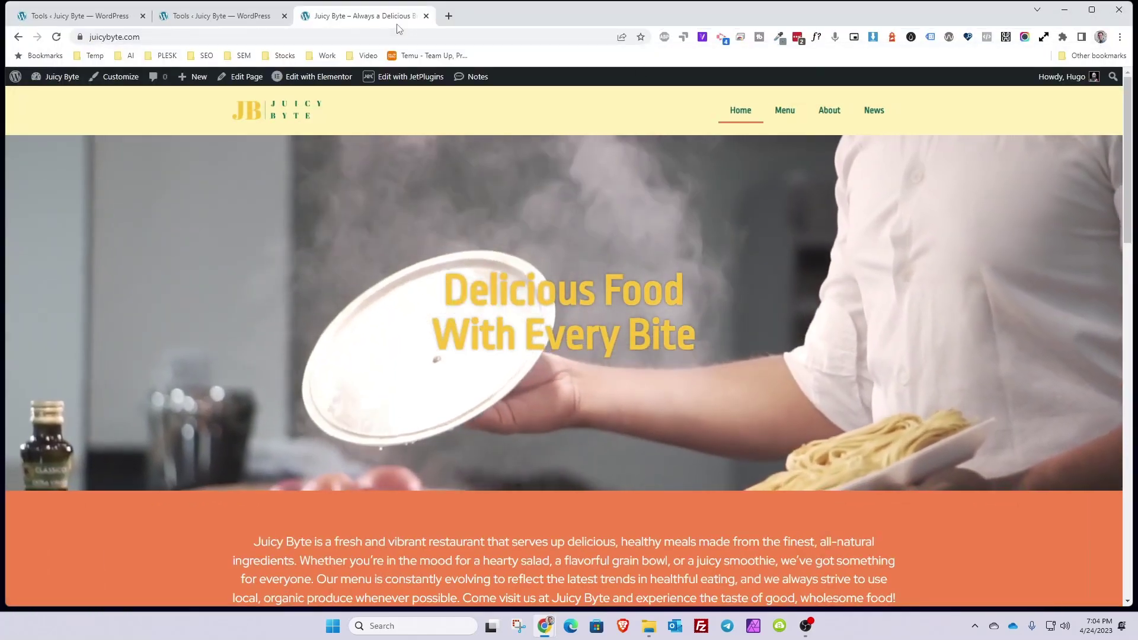